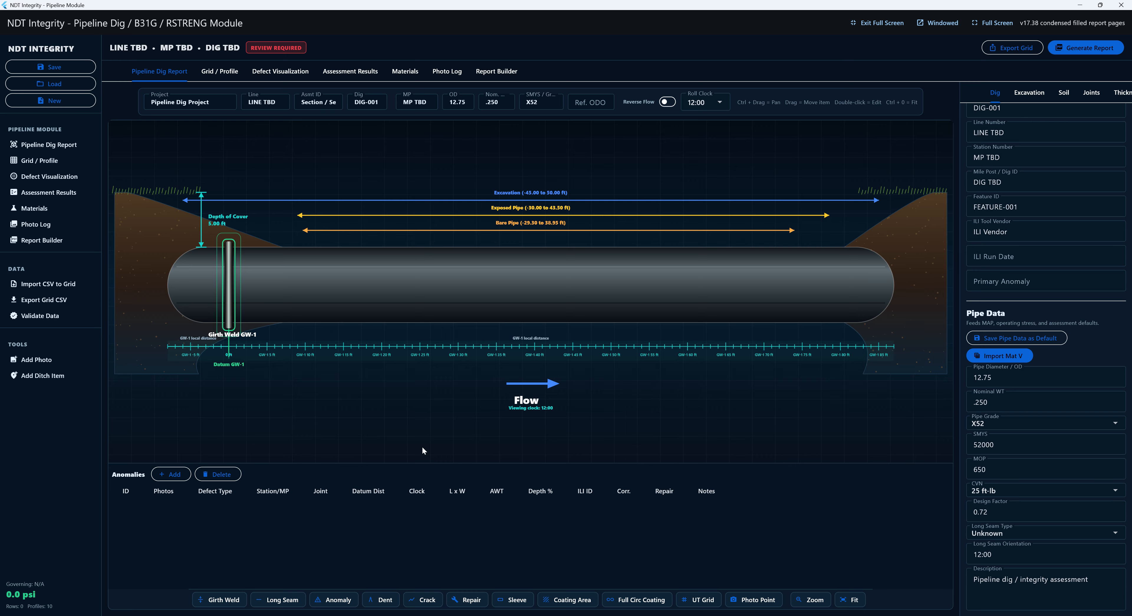
- Show the Excavation / Ditch Geometry settings: excavation -45.00 to 50.00 ft, 5.00 ft cover
left_click(1029, 92)
- Enter a 15 ft excavation width and 5 ft depth of cover, then cancel a stray anomaly entry
left_click(1012, 152)
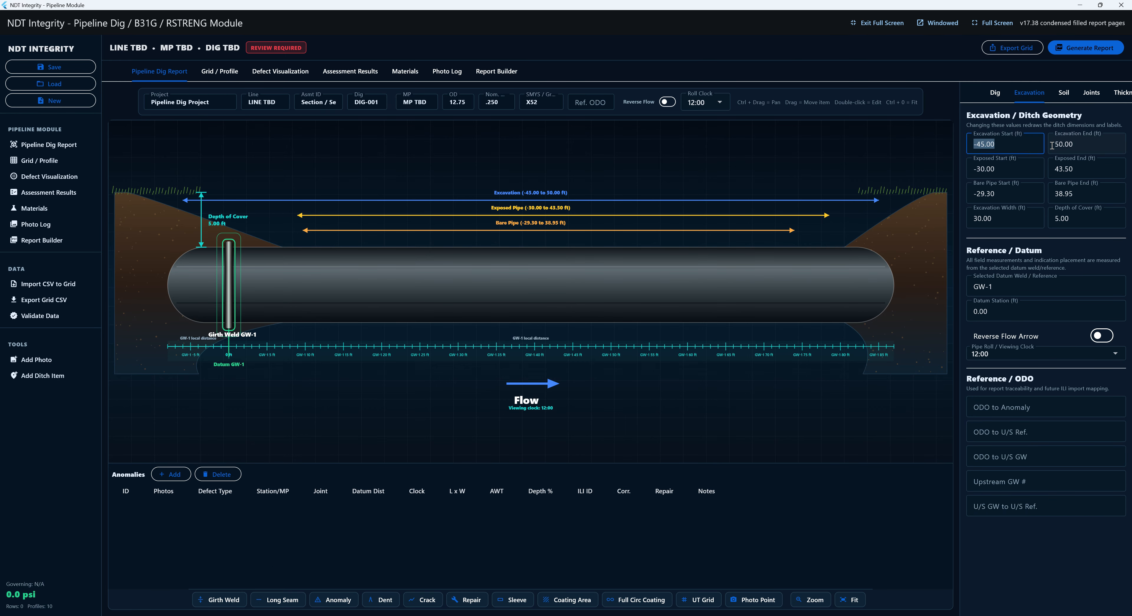
left_click(989, 218)
type("1")
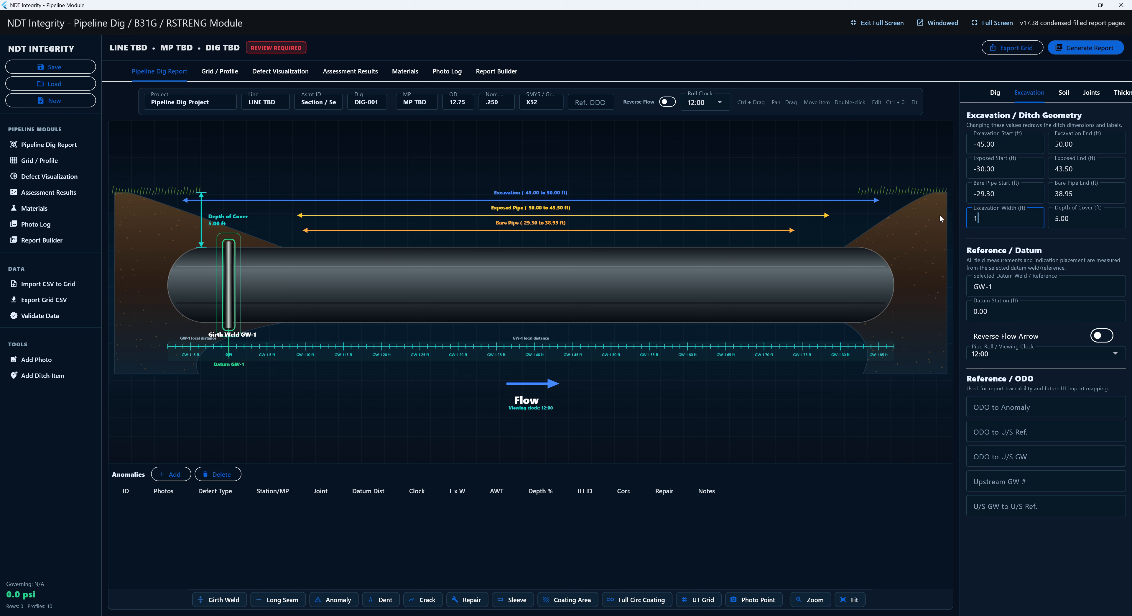
type("5")
key("Tab")
type("5")
key("Tab")
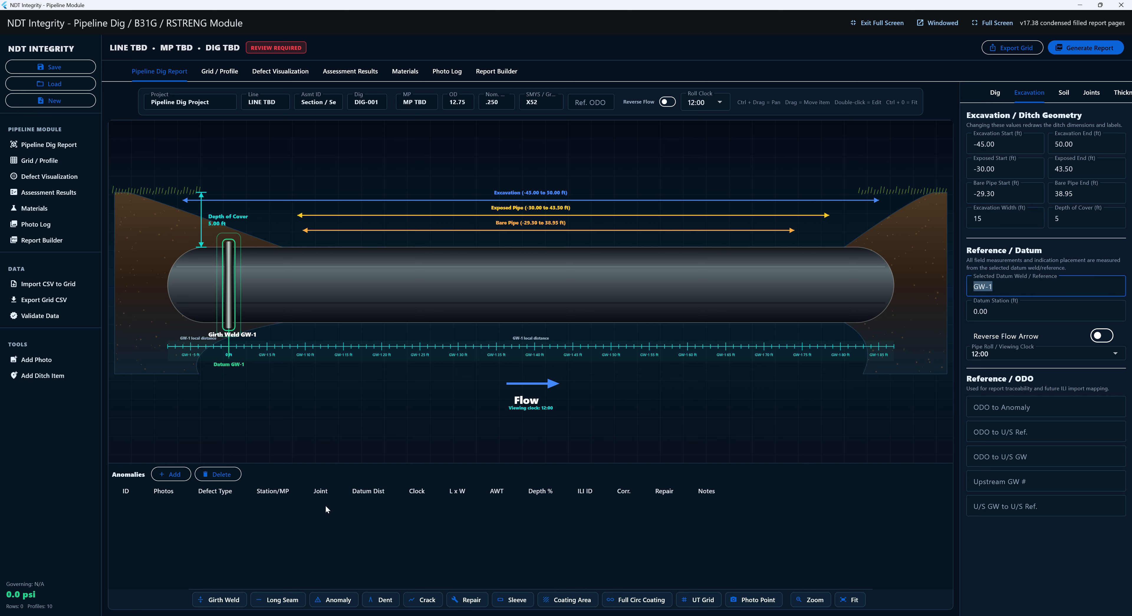
left_click(186, 477)
left_click(260, 534)
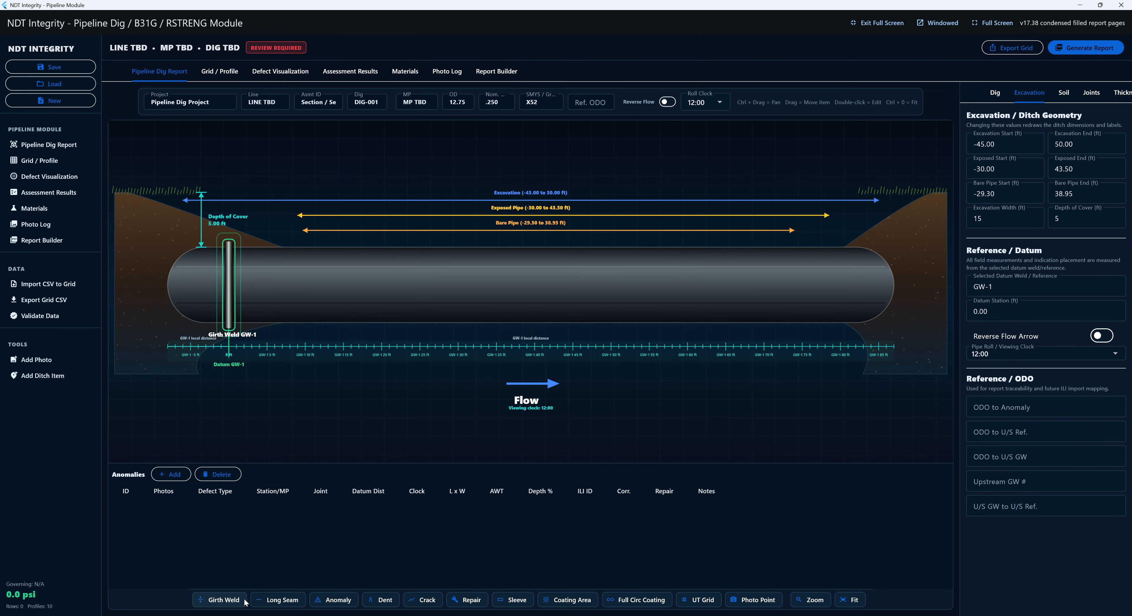
- Add girth welds GW-2 at 40 ft and GW-3 at 80 ft from datum
left_click(243, 600)
type("40")
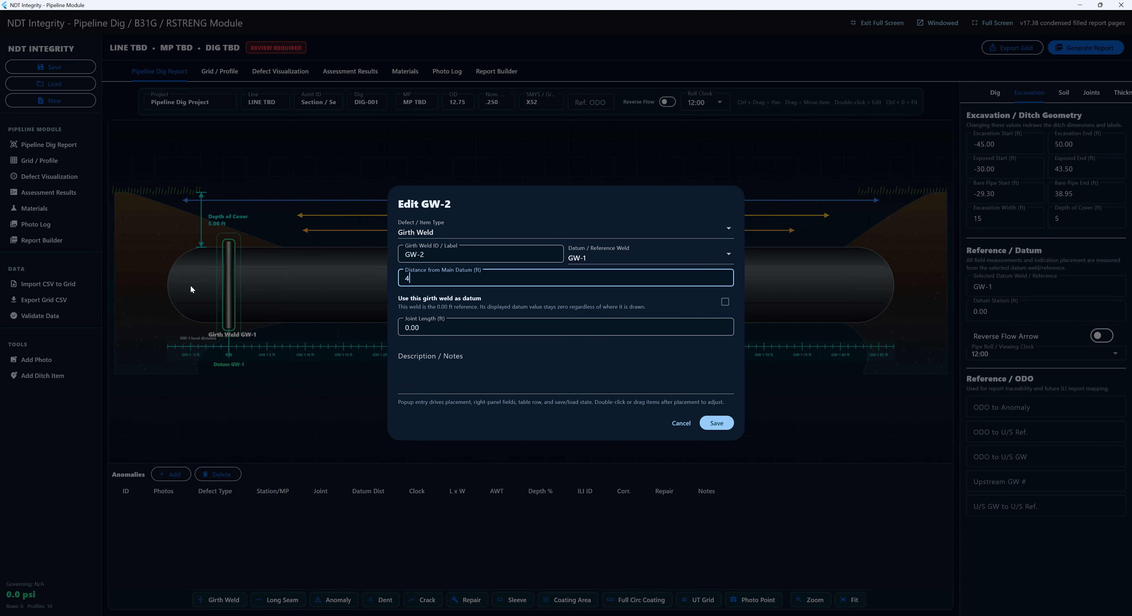
type("40")
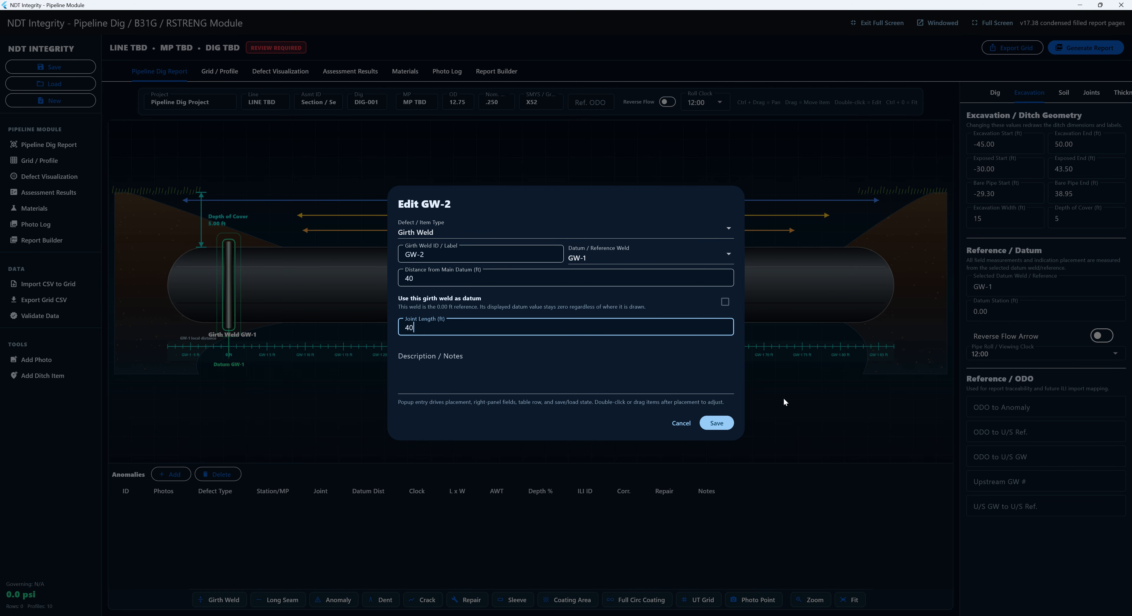
left_click(717, 423)
left_click(239, 597)
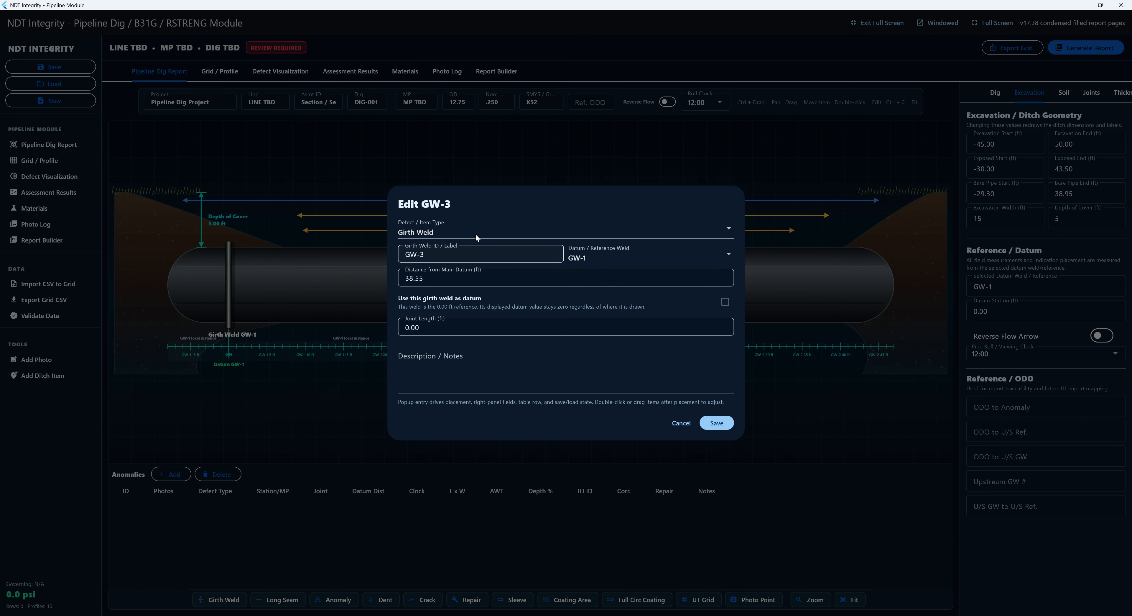
left_click(465, 277)
type("80")
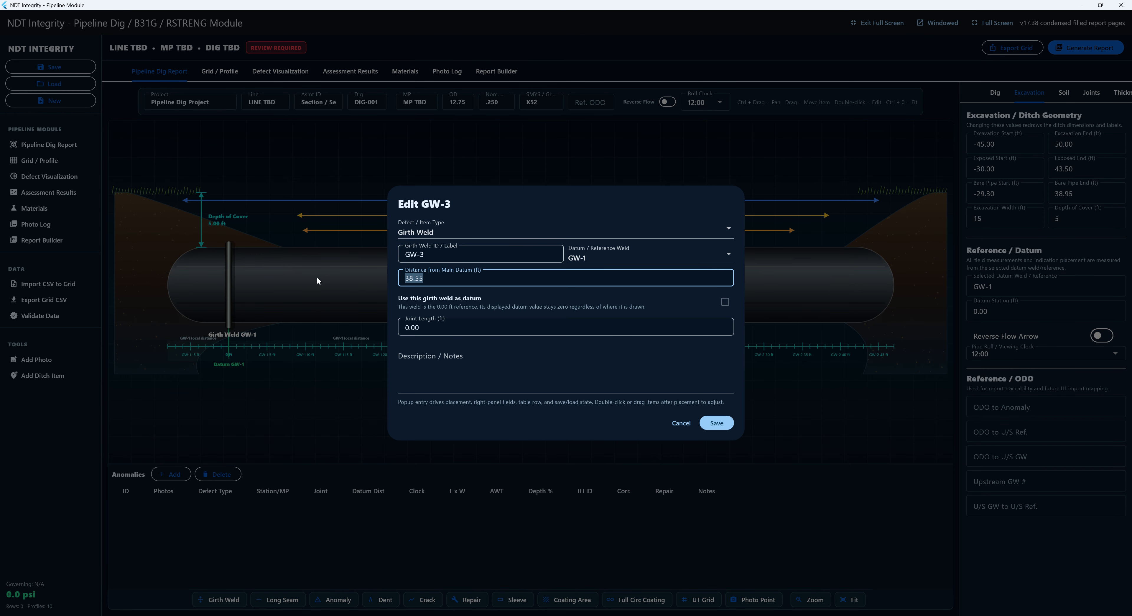
key("Tab")
type("40")
left_click(728, 427)
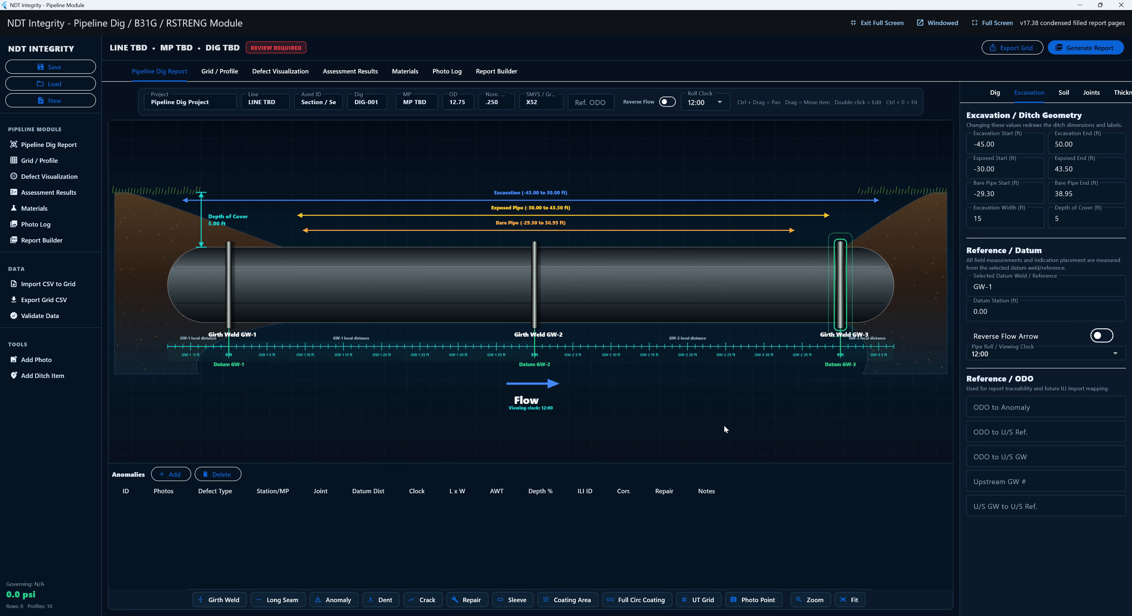
- Add ERW long seams at 3:00 on GW-1 and 9:00 on GW-2
left_click(282, 591)
left_click(450, 283)
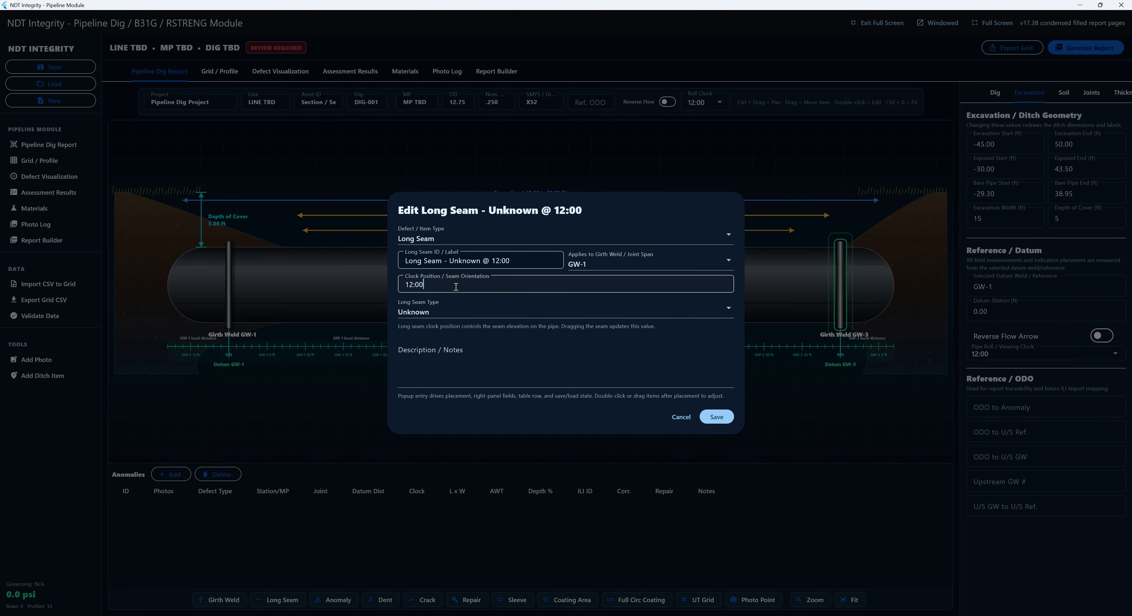
type("3")
left_click(540, 317)
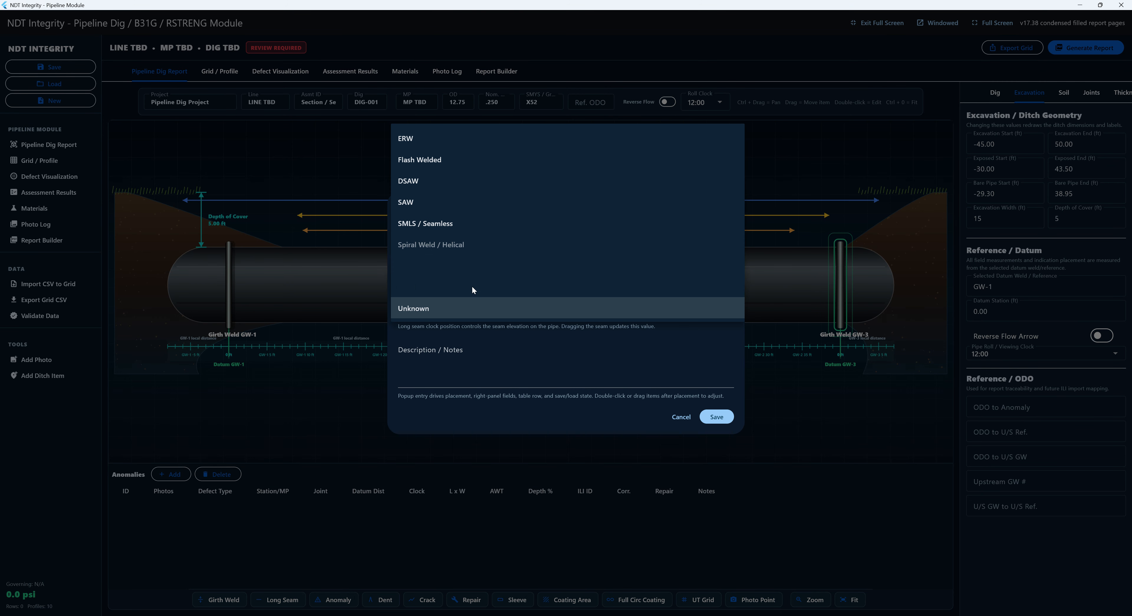
left_click(650, 137)
left_click(720, 416)
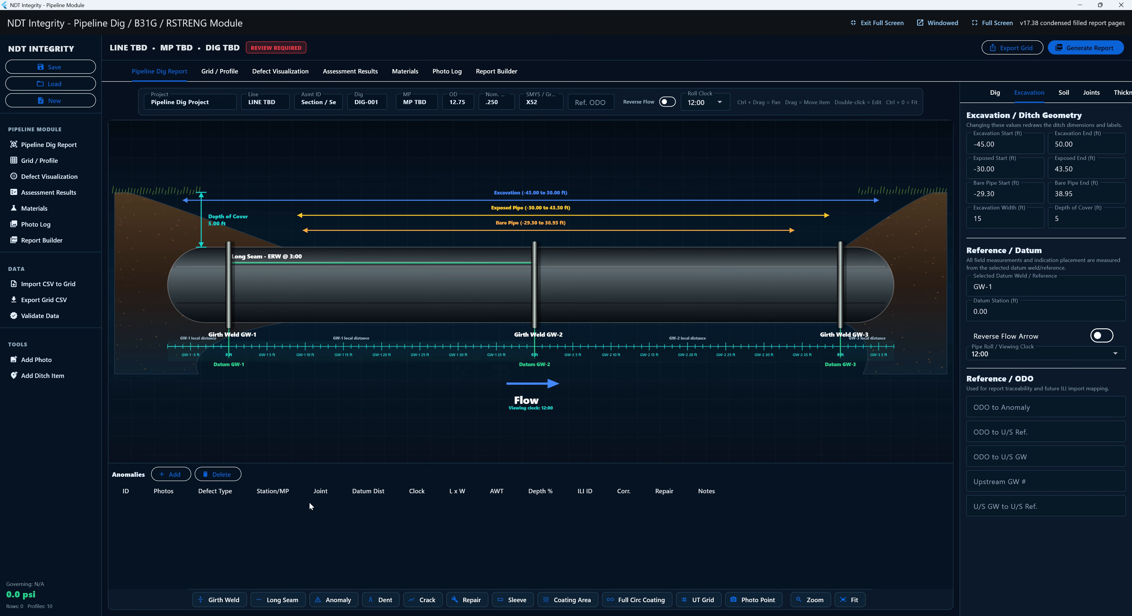
left_click(290, 599)
left_click(582, 264)
left_click(580, 282)
left_click_drag(421, 285, 402, 284)
type("9:00")
left_click(717, 416)
- Add an ERW long seam at 3:00 on GW-3
left_click(272, 600)
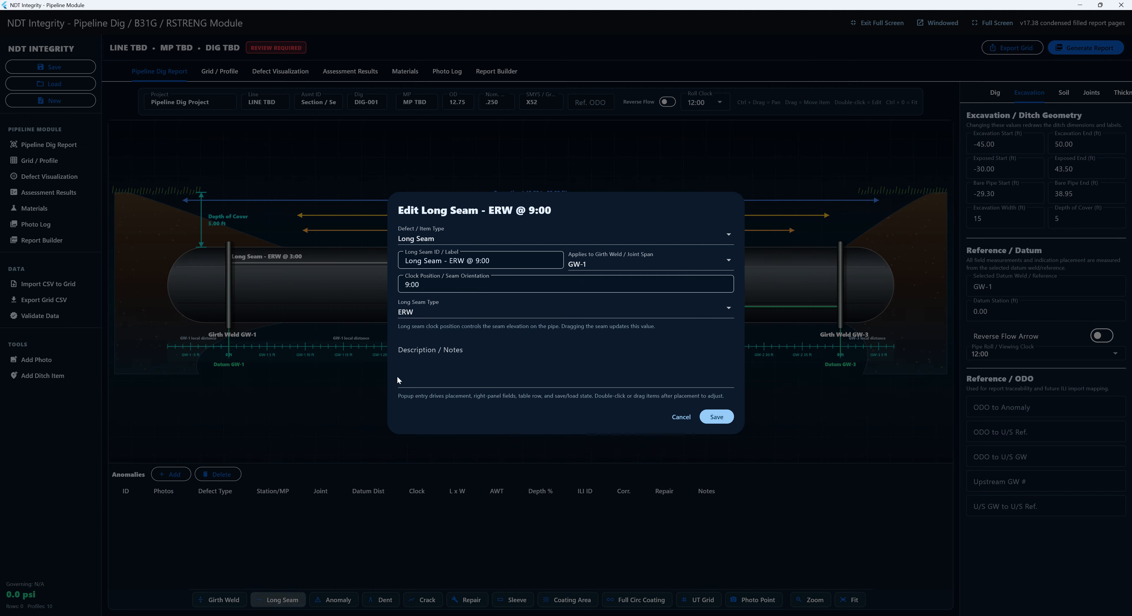
left_click(577, 264)
left_click(581, 302)
left_click(452, 287)
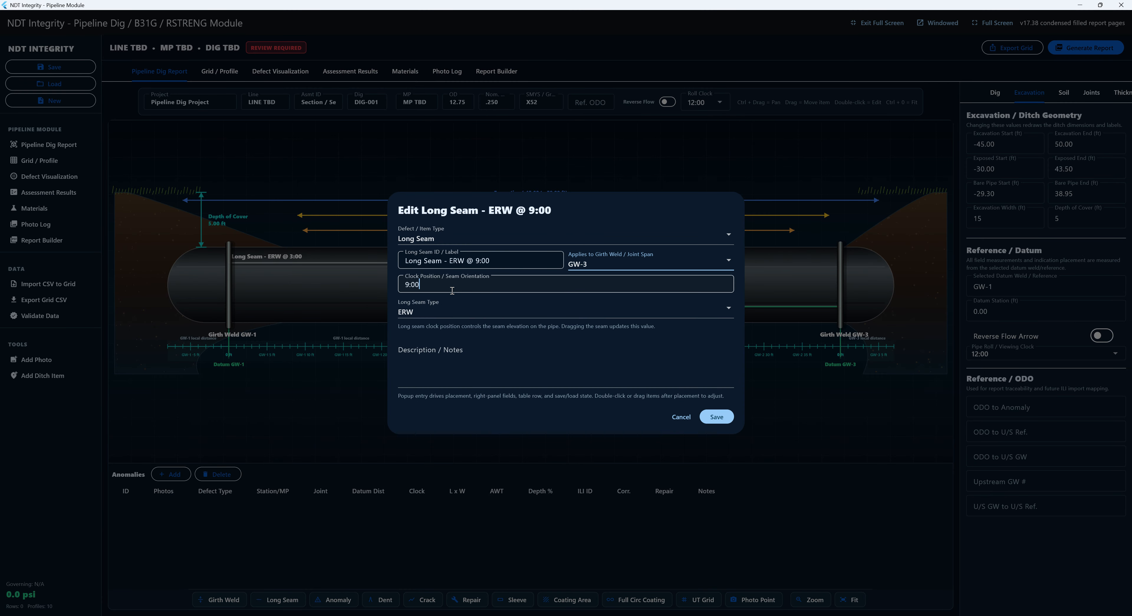
left_click_drag(453, 287, 396, 303)
type("3")
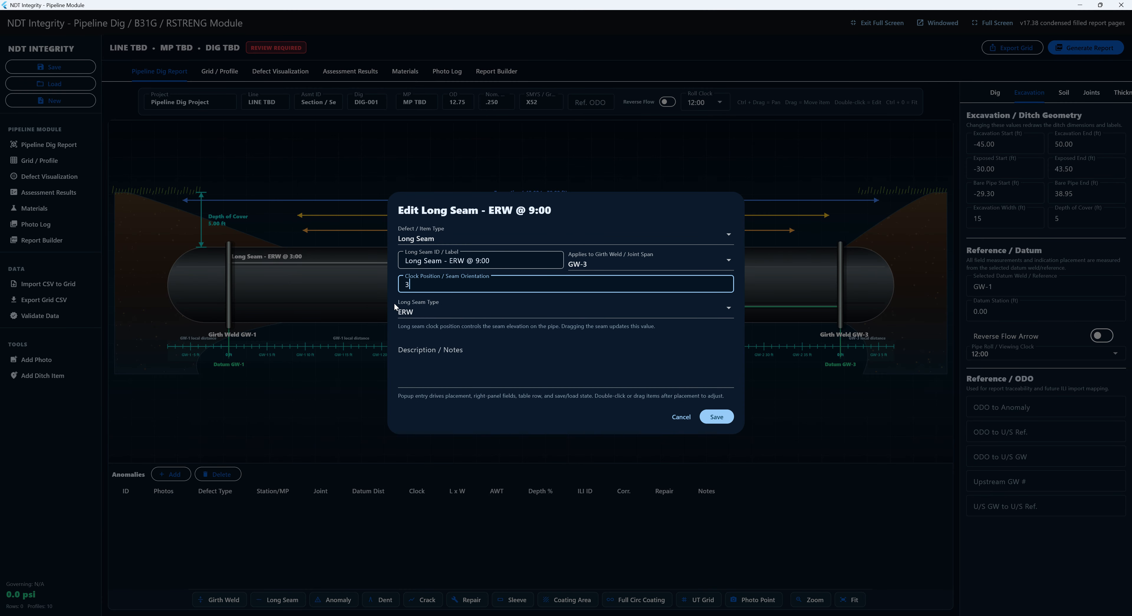
left_click(716, 417)
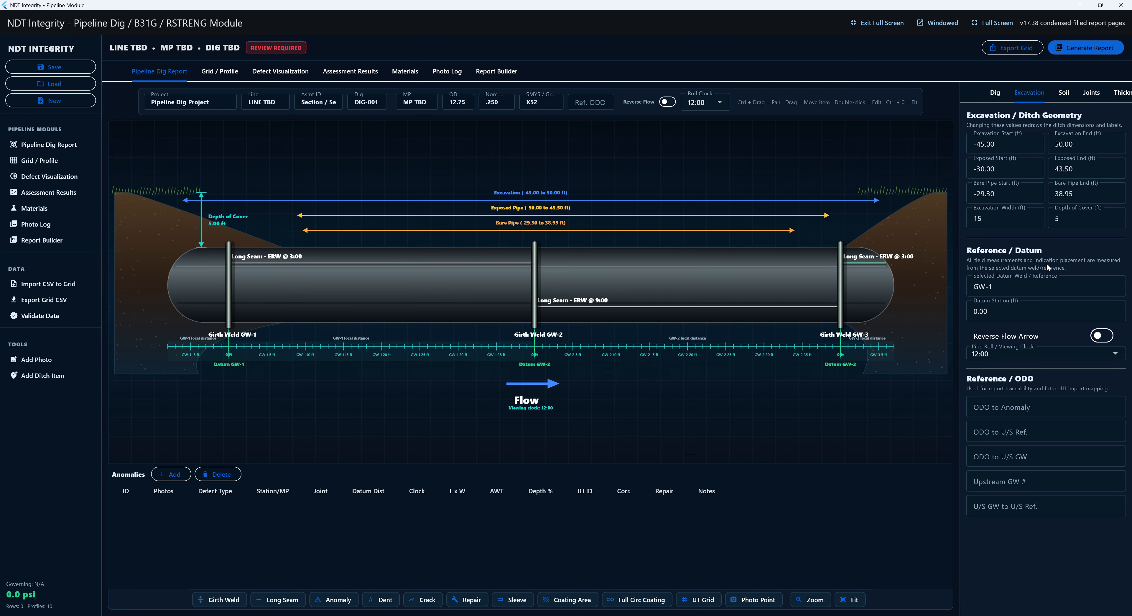
- Review the soil and joint data, then set GW-1's joint length to 40 ft
left_click(1057, 100)
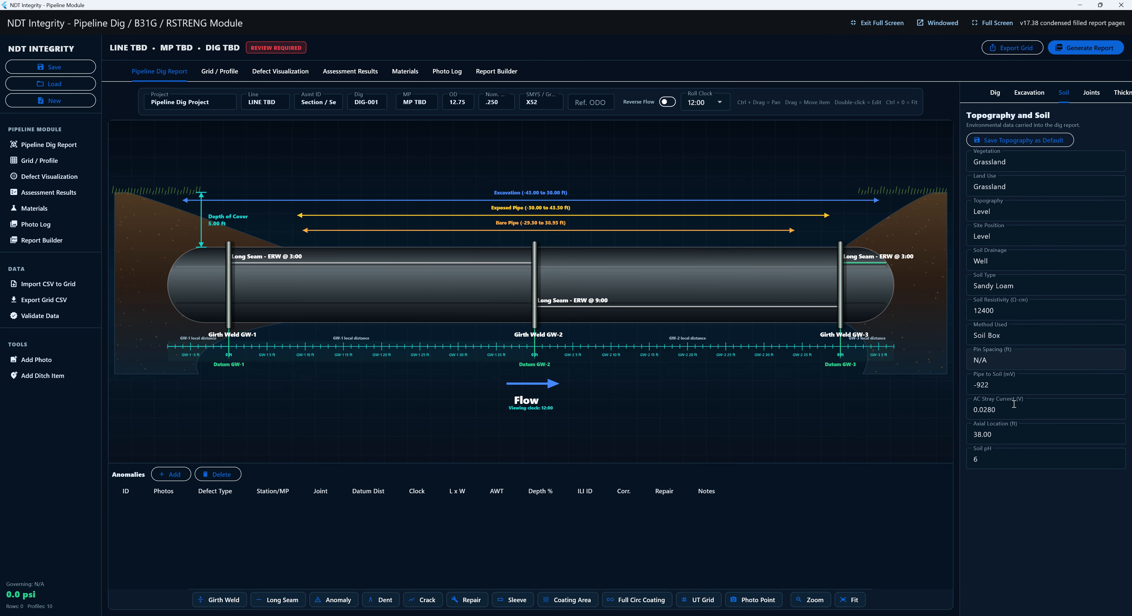
left_click(1091, 92)
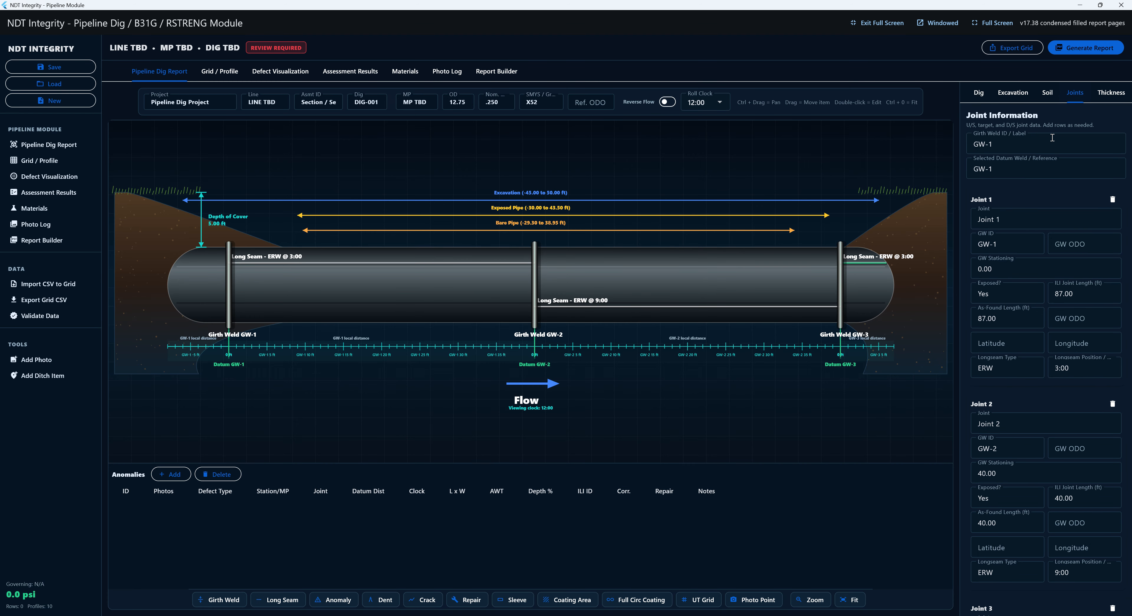
scroll(1014, 223, "down", 2)
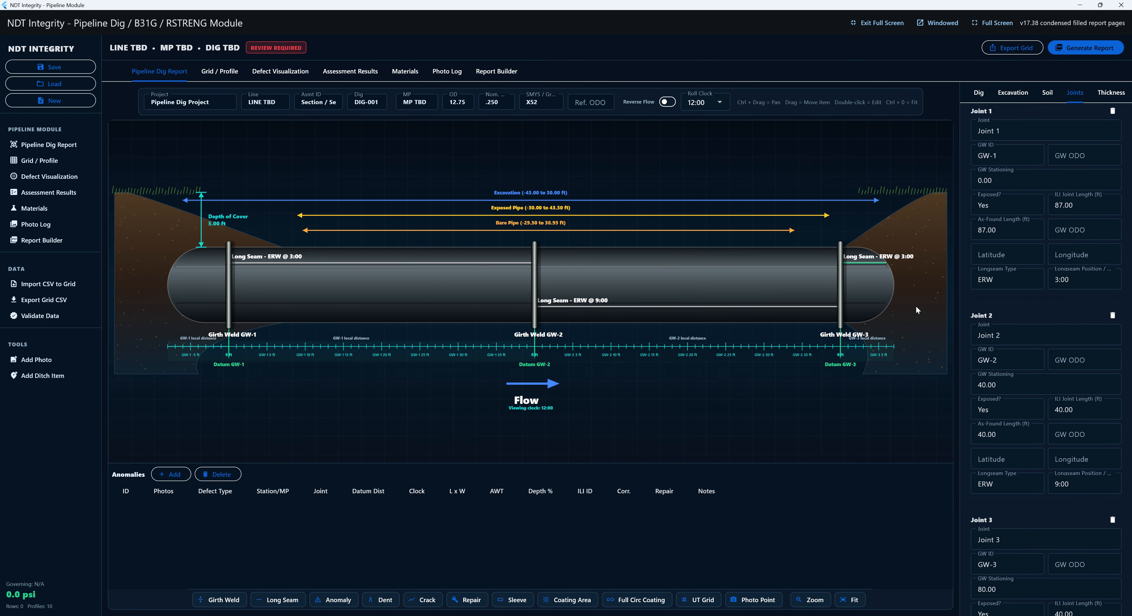
scroll(1053, 228, "down", 1)
scroll(1052, 229, "down", 3)
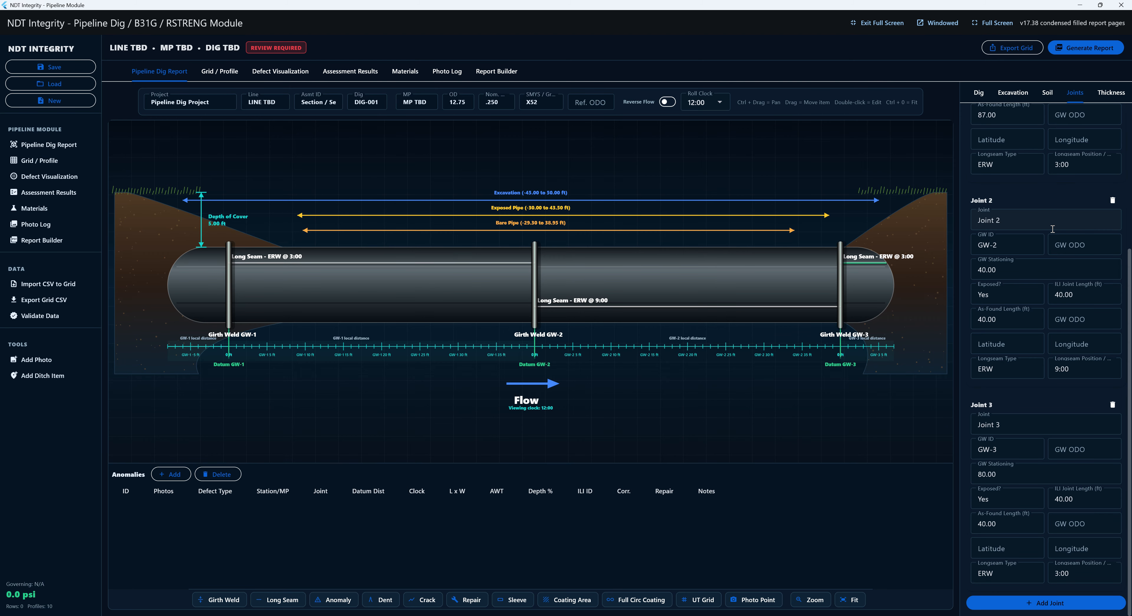
scroll(1053, 228, "up", 4)
left_click(229, 290)
double_click(228, 288)
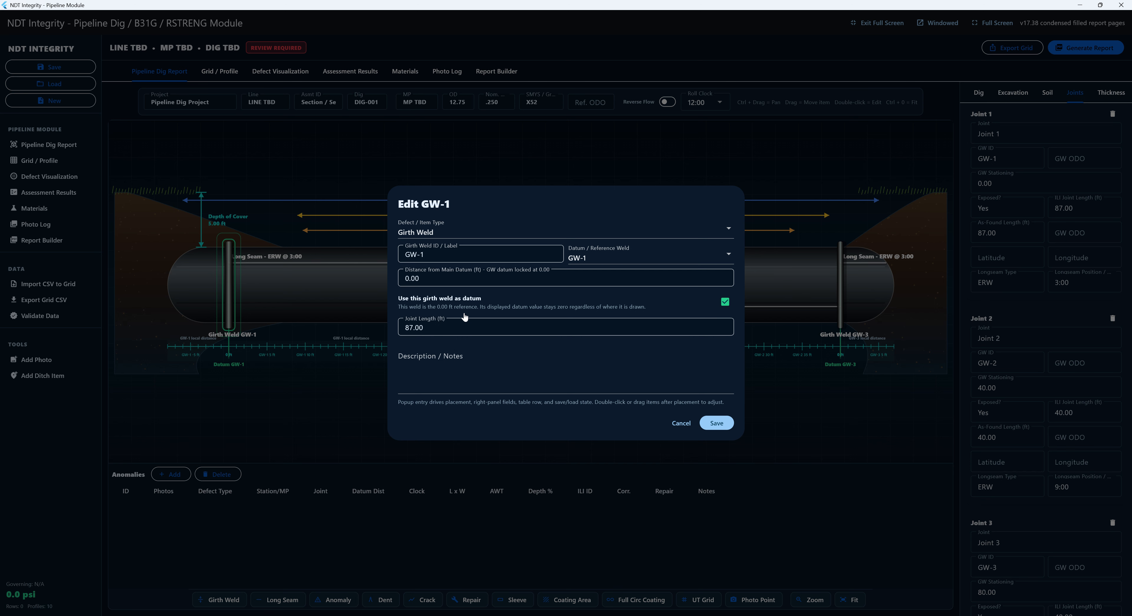
left_click_drag(427, 326, 278, 328)
type("40")
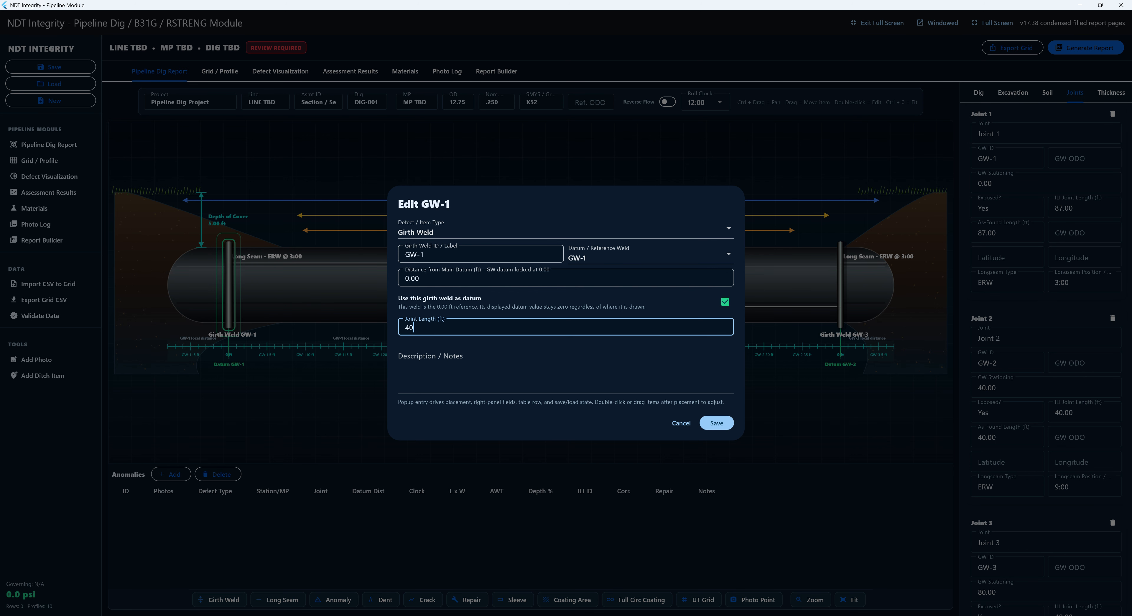
left_click(709, 426)
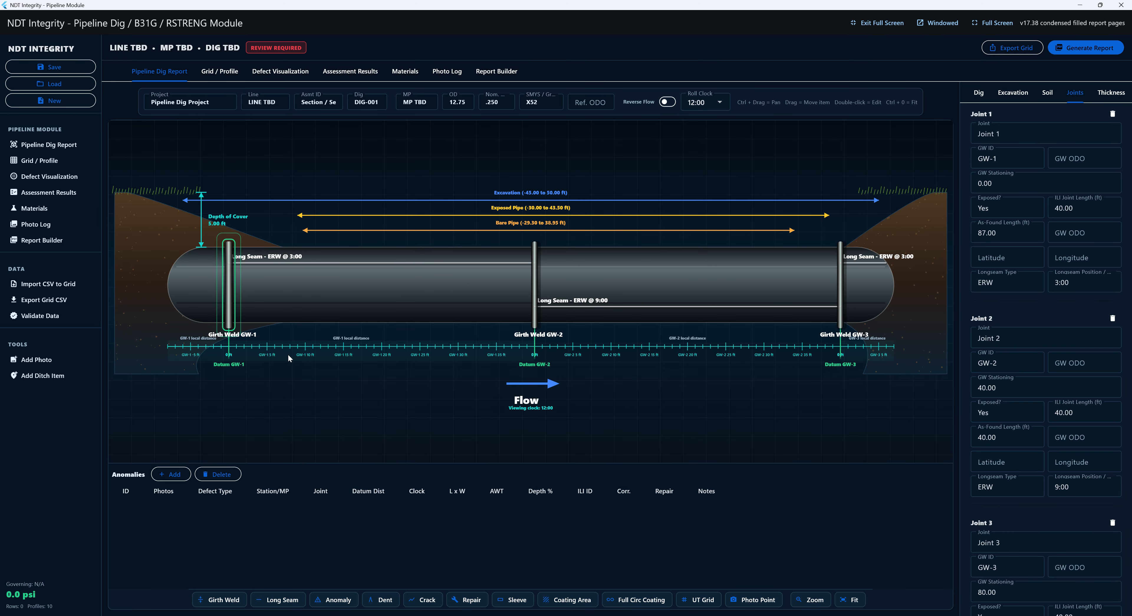
- Drag girth weld GW-2 to 39.44 ft stationing
left_click_drag(540, 285, 532, 318)
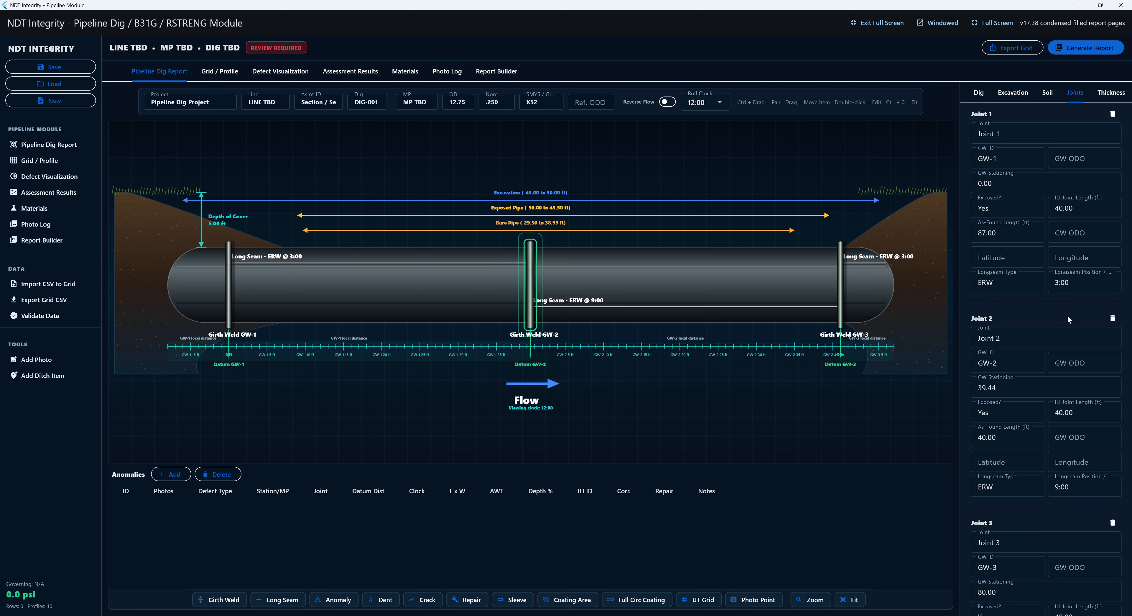
scroll(1071, 273, "down", 3)
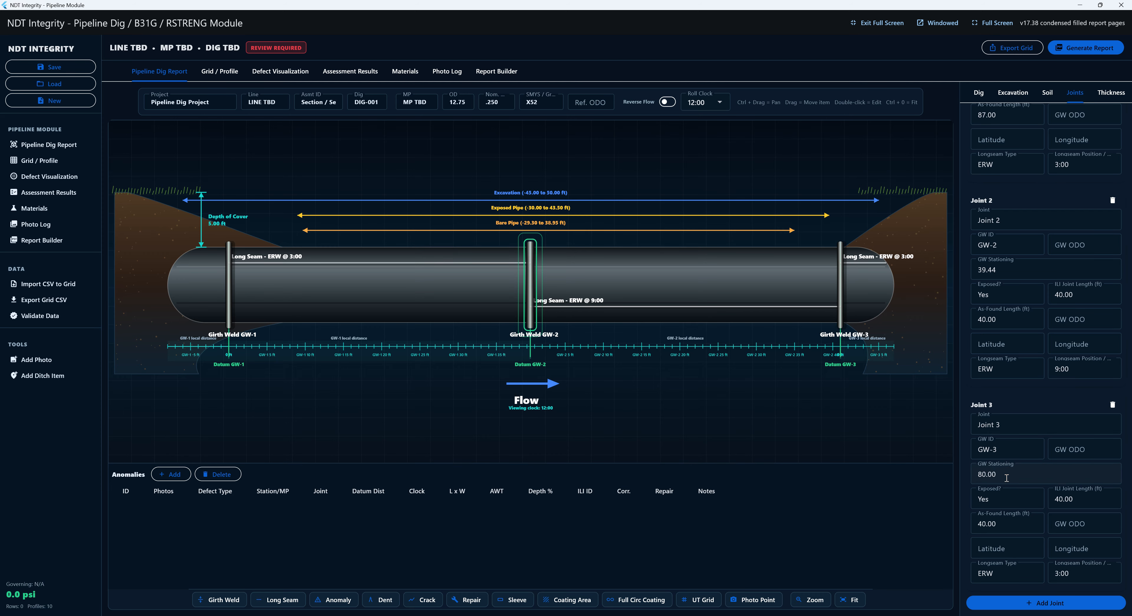
scroll(1048, 189, "up", 5)
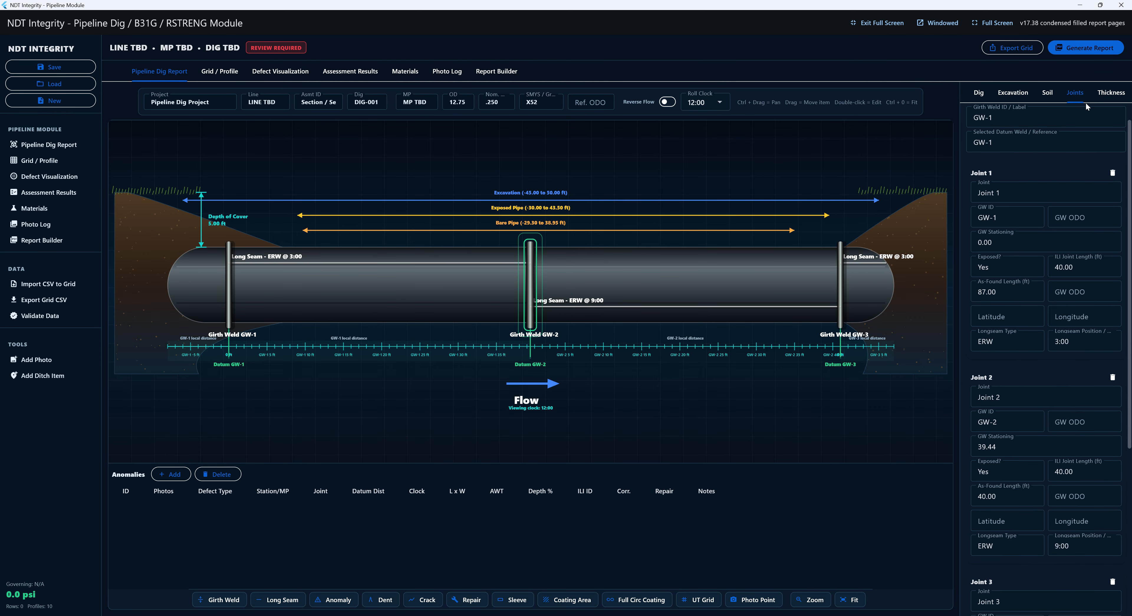
- Enter .23 in Joint 1's Row 1 at longseam, 12:00, 3:00, 6:00 and 9:00
left_click(1111, 93)
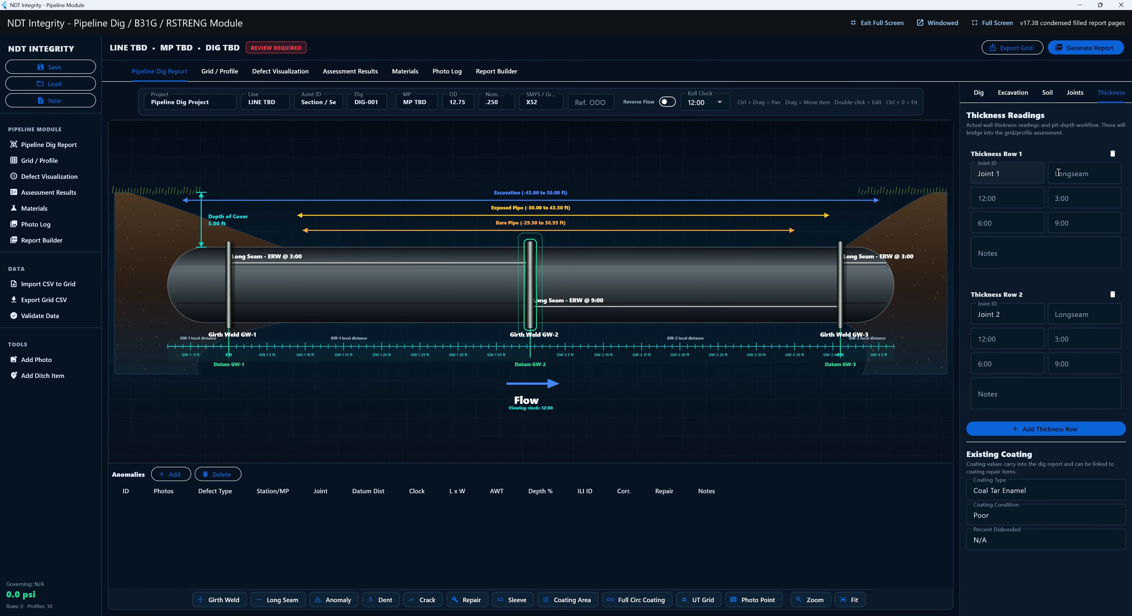
left_click(1059, 172)
type(".23")
key("Tab")
type(".2")
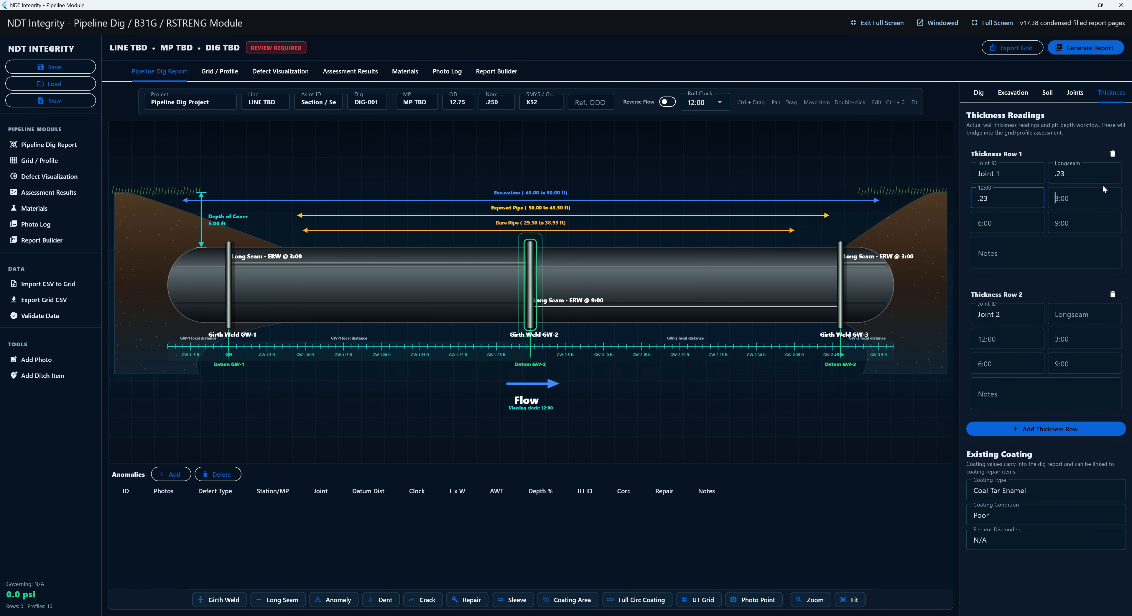
type(".23")
key("Tab")
type(".23")
key("Tab")
type(".23")
key("Tab")
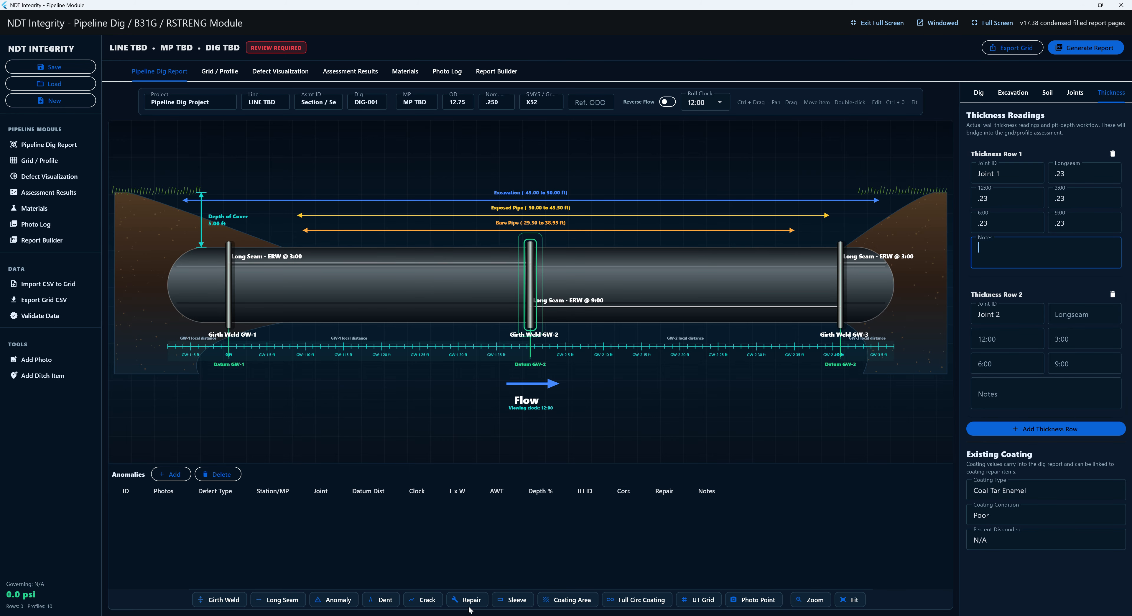
- Add an external metal loss 5 ft from GW-1 at 4:00, 4 × 2 in, 0.185 in remaining wall
left_click(336, 599)
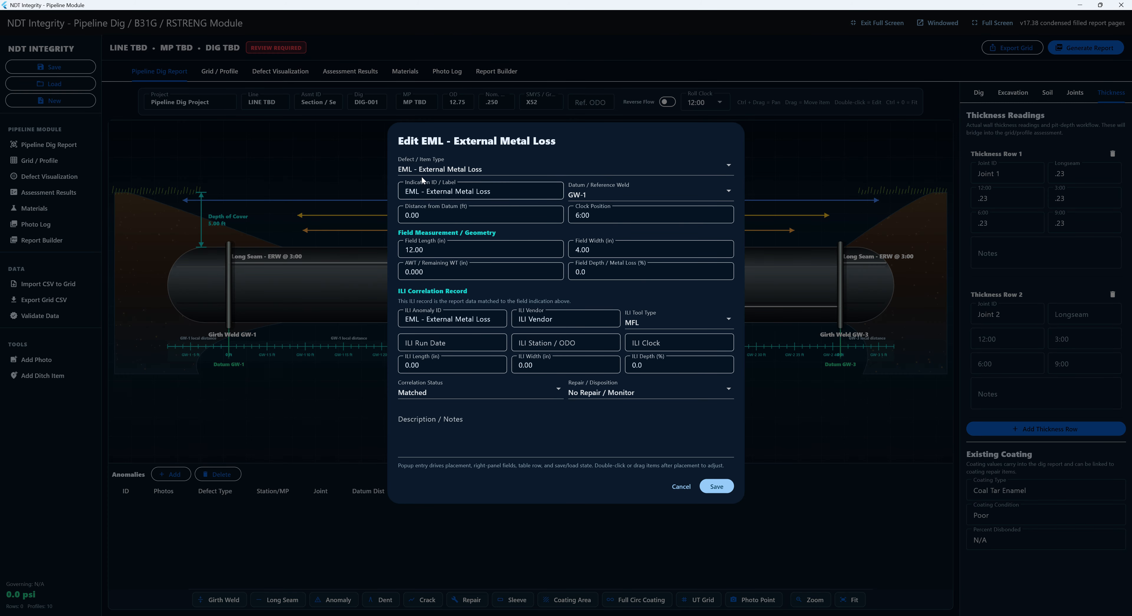
left_click(492, 205)
type("5")
key("Tab")
type("6")
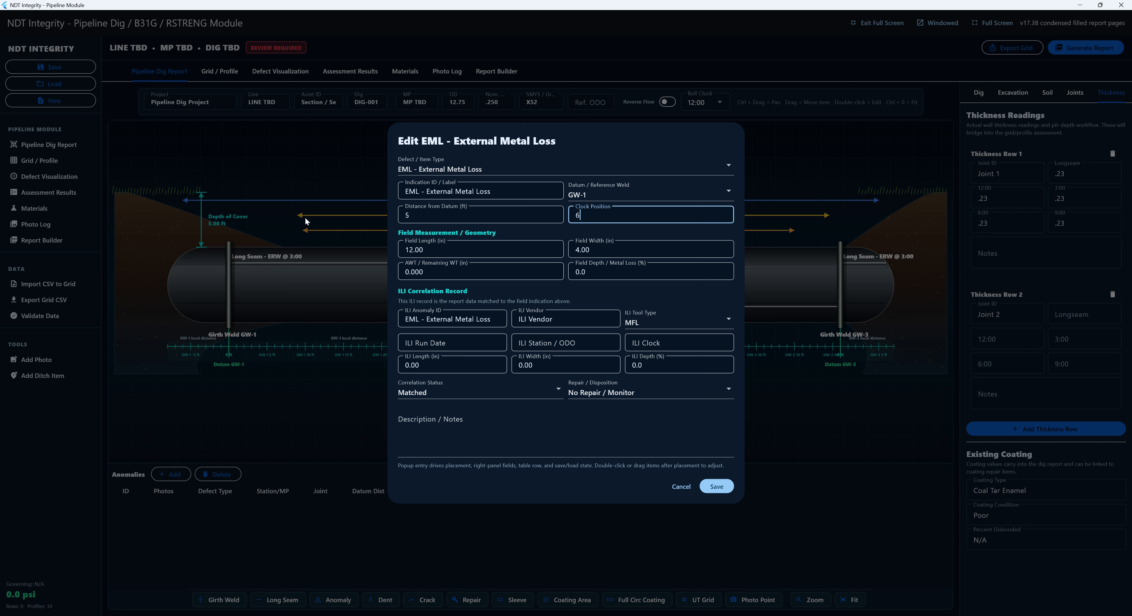
key("BackSpace")
key("BackSpace")
key("Tab")
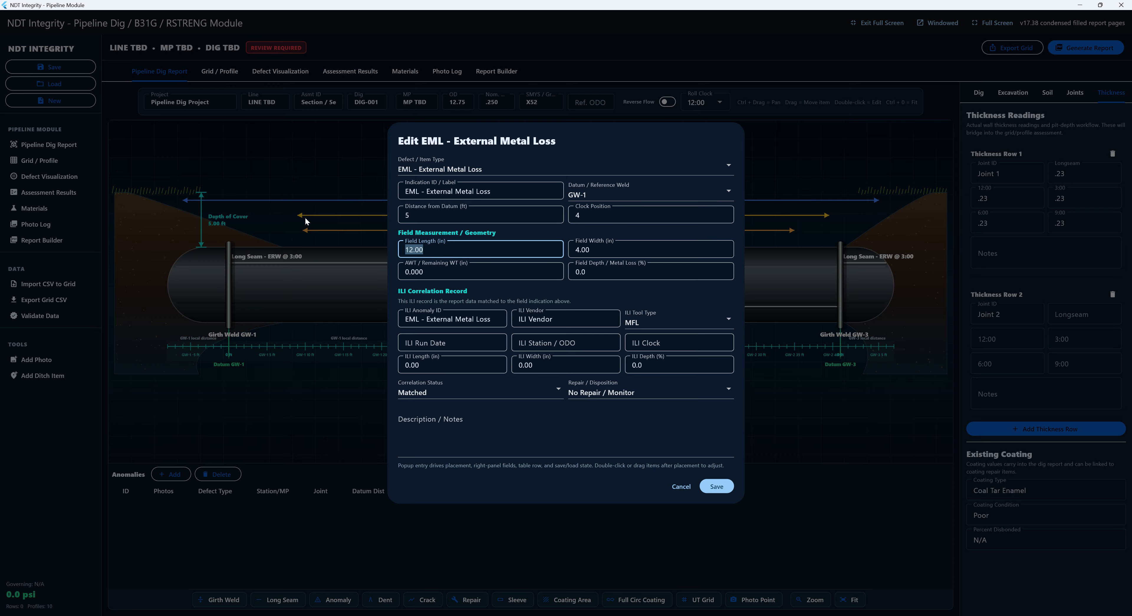
type("4")
key("Tab")
type("4")
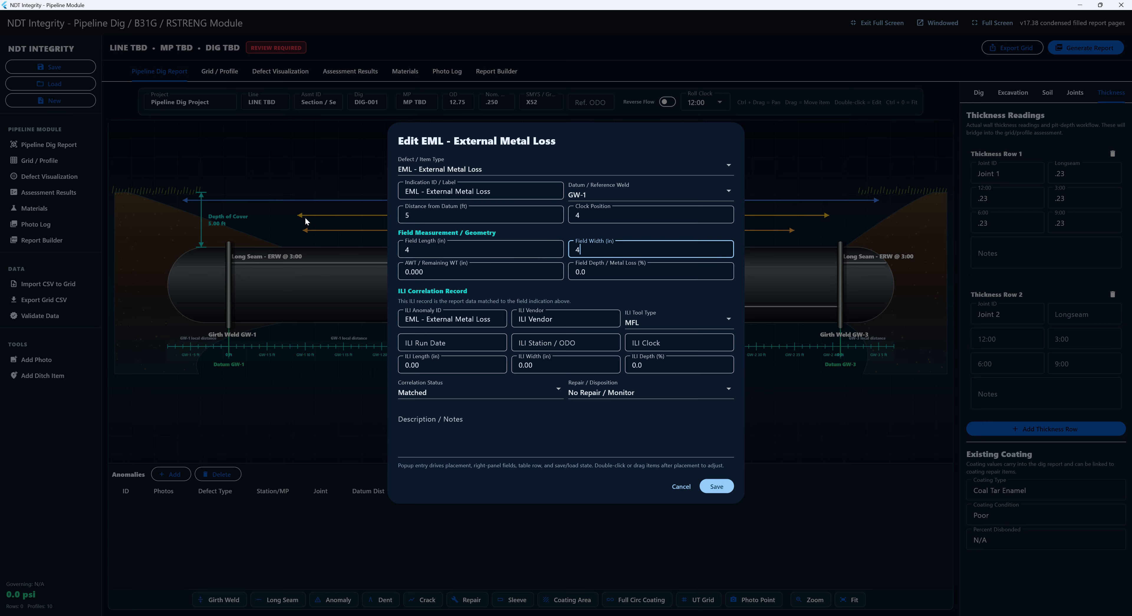
key("BackSpace")
key("Tab")
type(".185")
key("Tab")
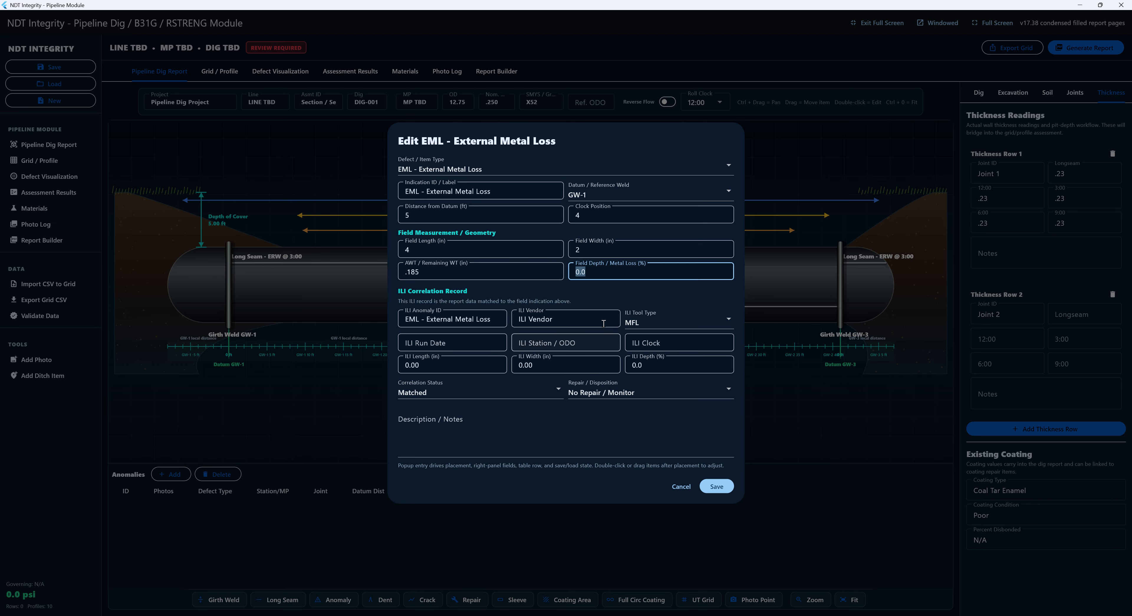
- Enter the ILI call: clock 3, length and width 5, depth 25
left_click(434, 335)
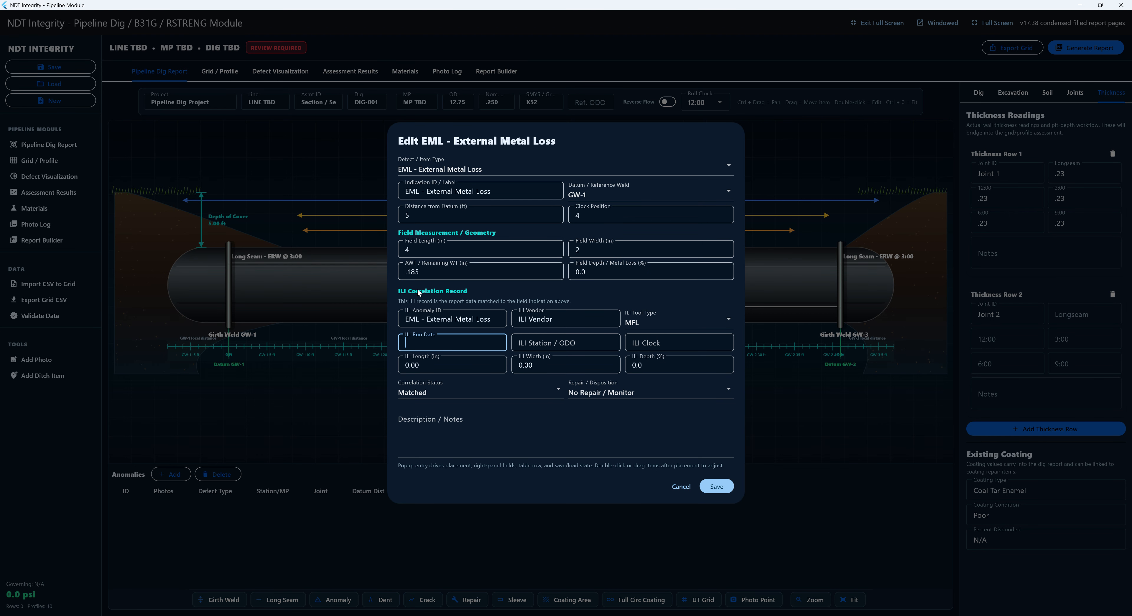
left_click(648, 347)
type("3")
key("Tab")
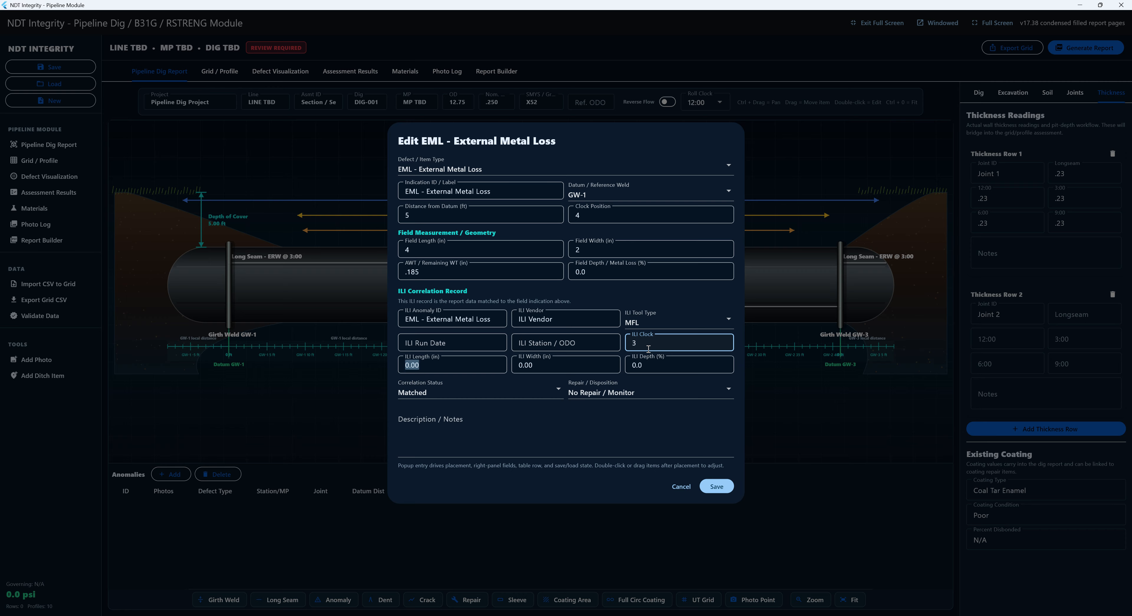
type("5")
key("Tab")
type("5")
key("Tab")
type("25")
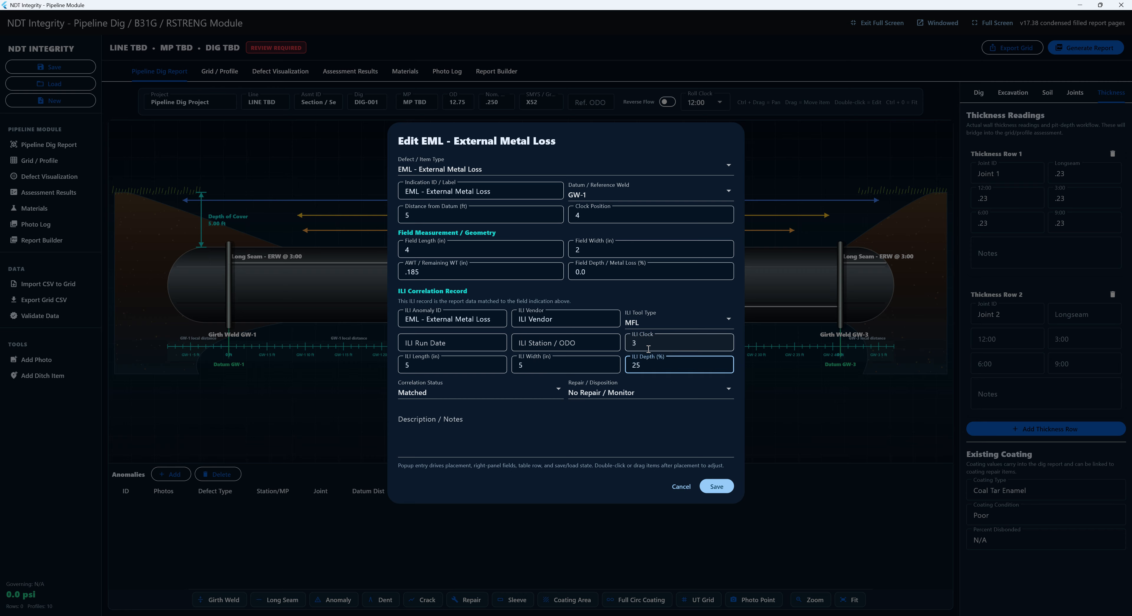
- Keep Matched status and No Repair / Monitor disposition, and save the anomaly
left_click(557, 391)
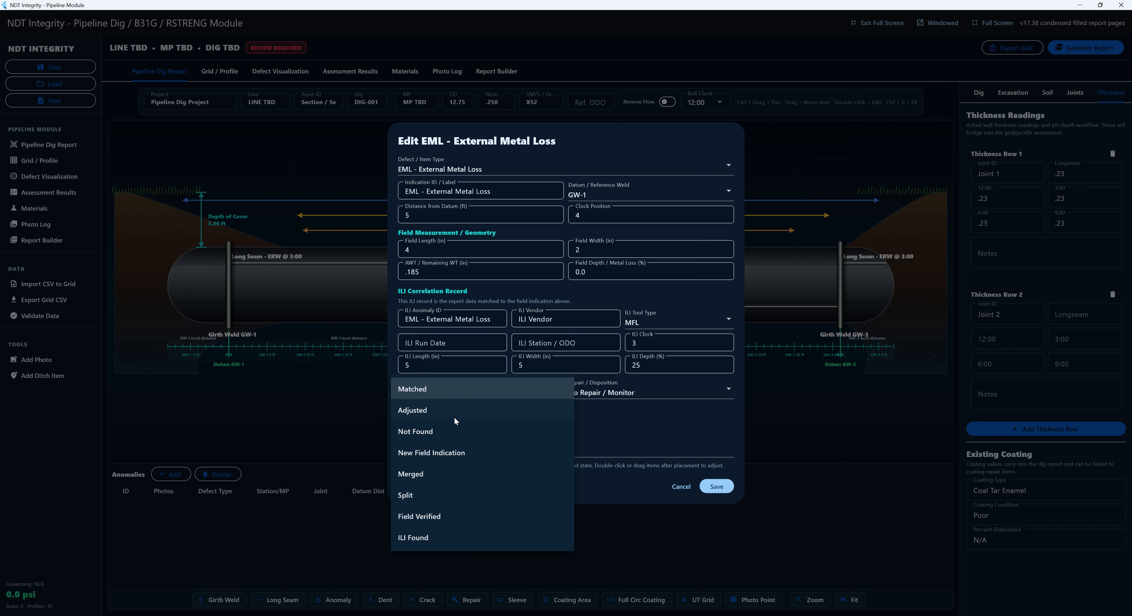
left_click(643, 427)
left_click(620, 392)
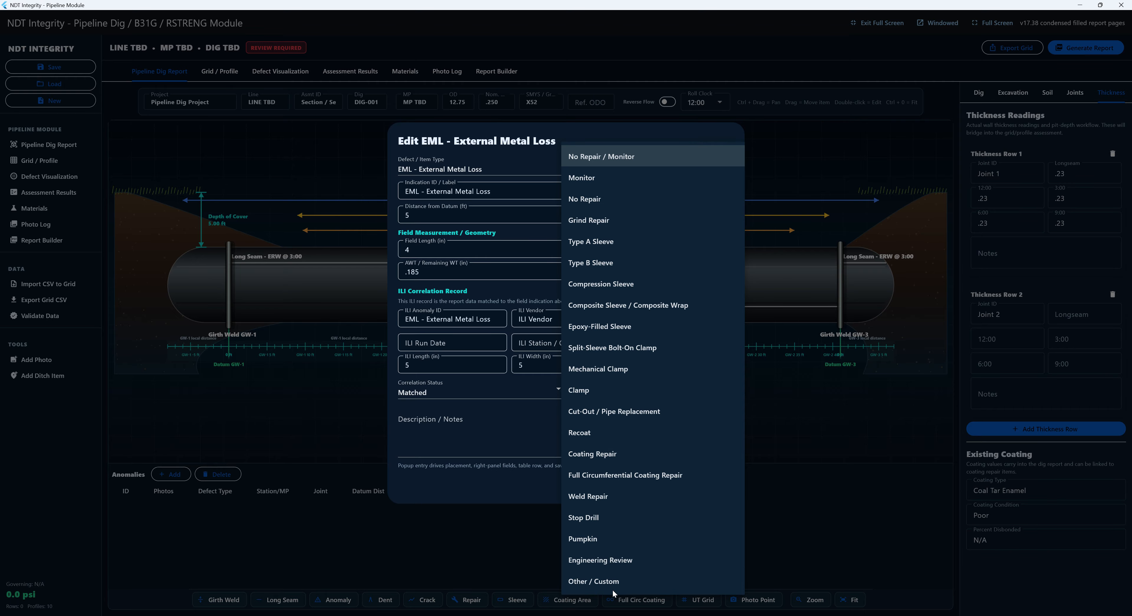
left_click(497, 449)
left_click(725, 485)
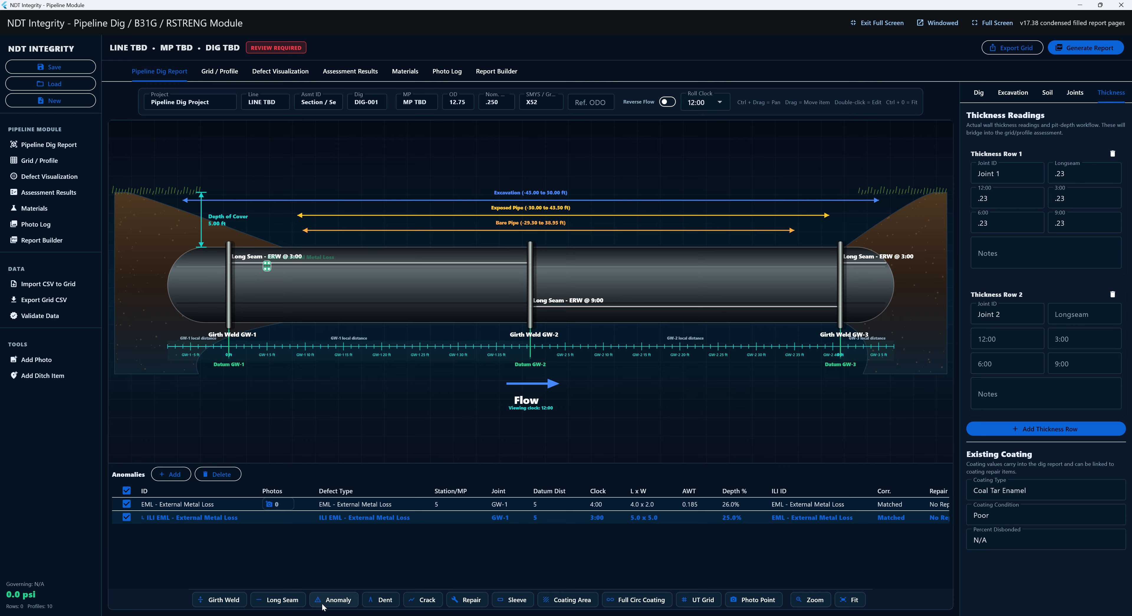
- Start a dent anomaly referenced to girth weld GW-2
left_click(381, 599)
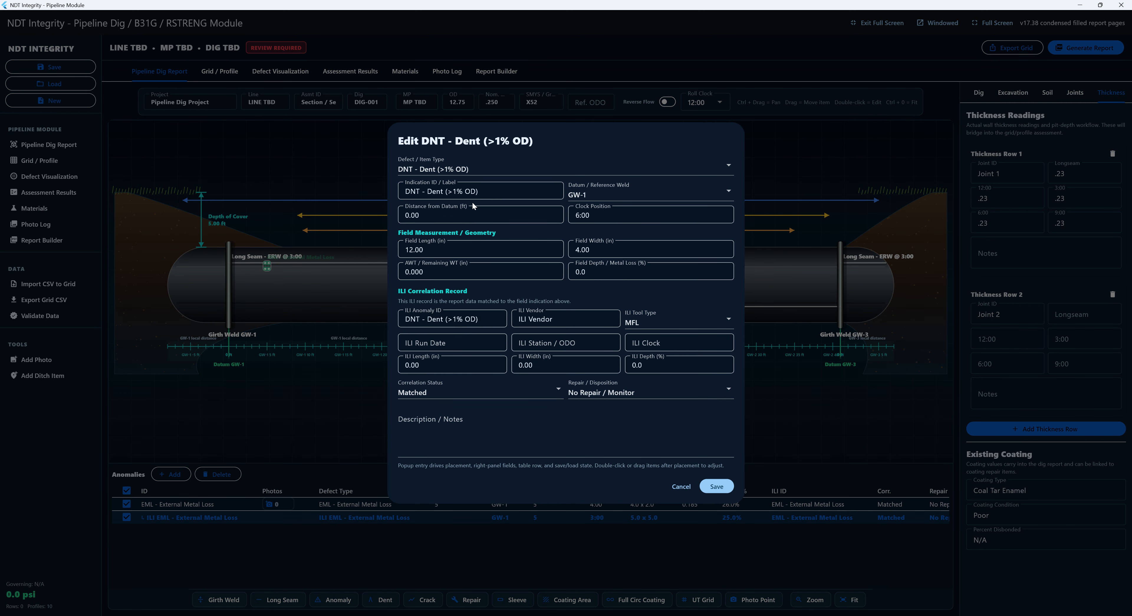
left_click(489, 192)
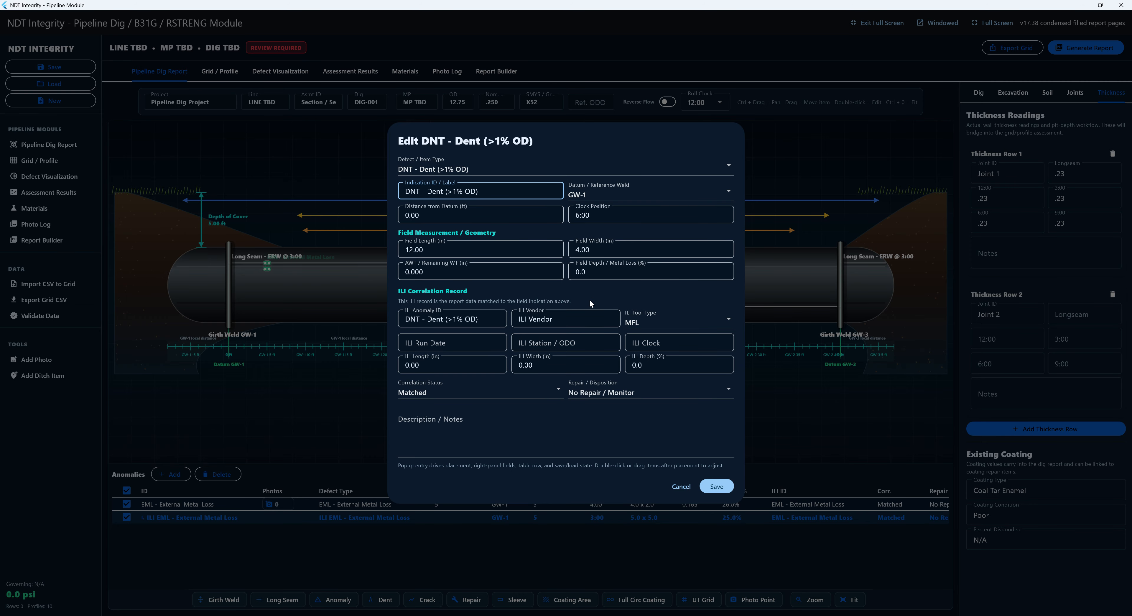
key("Tab")
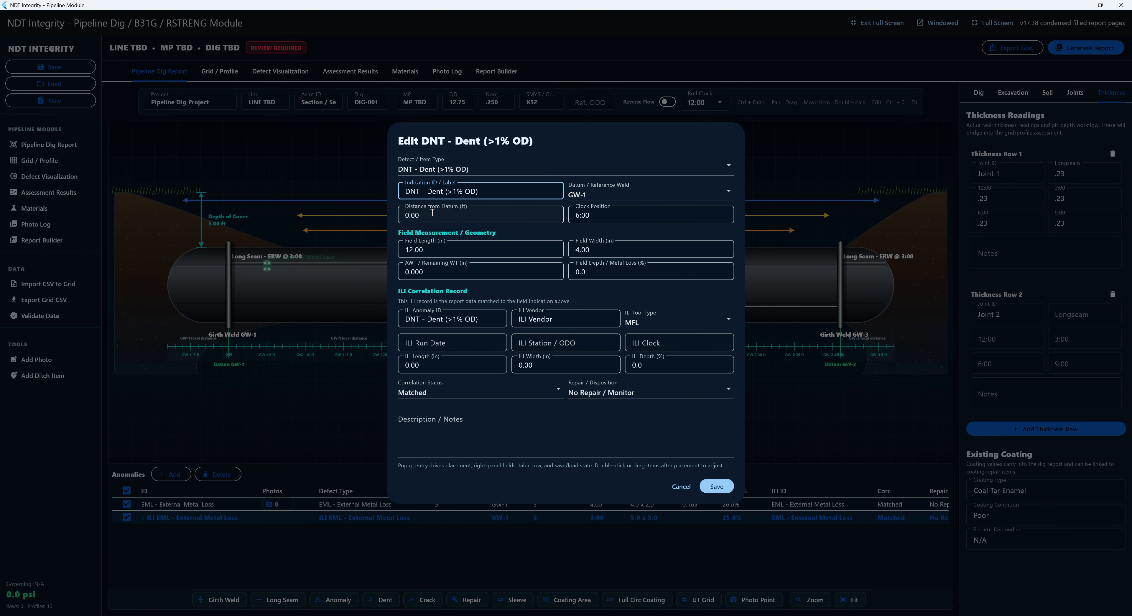
left_click(605, 194)
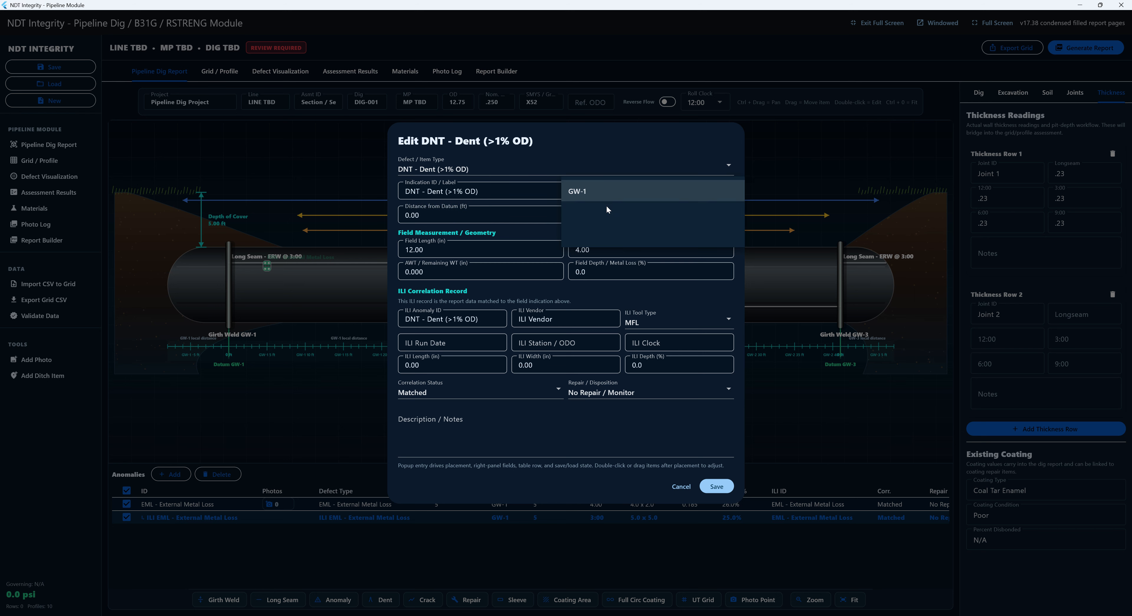
left_click(605, 220)
- Enter the dent at 3 ft, 4:00, 2 × 2 in, with 0.185 in remaining wall
left_click(404, 219)
type("3")
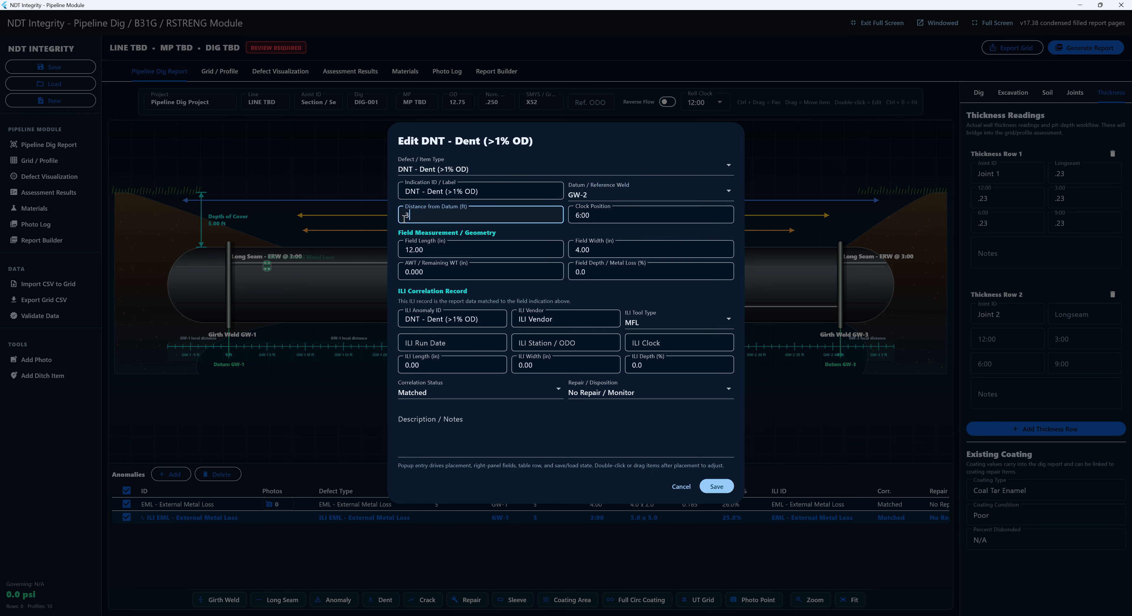
key("Tab")
type("4")
key("Tab")
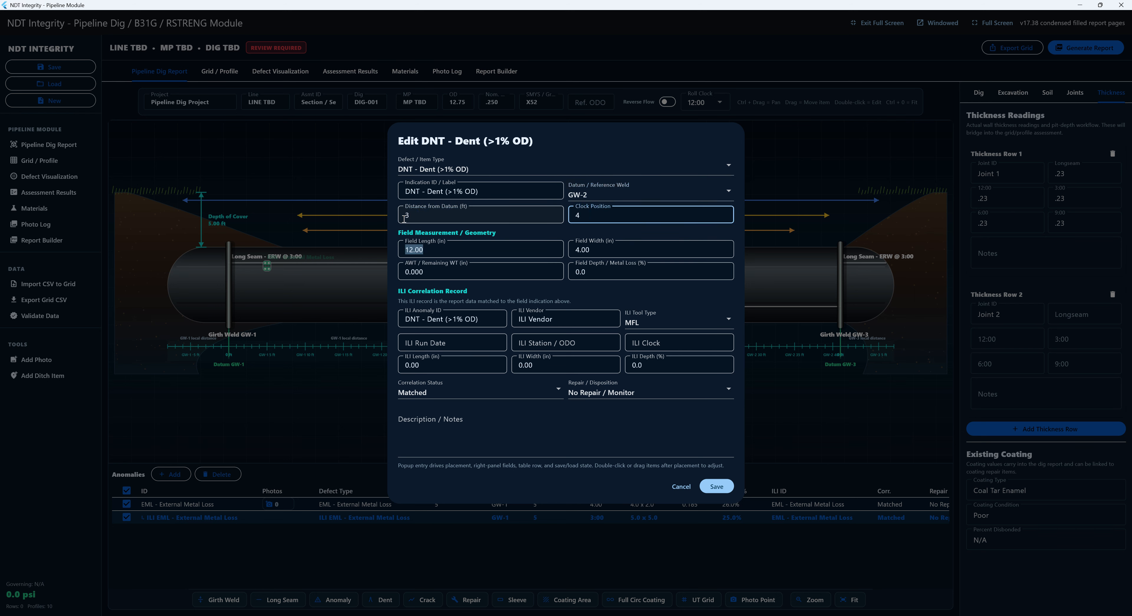
type("2")
key("Tab")
type("2")
key("Tab")
type(".185")
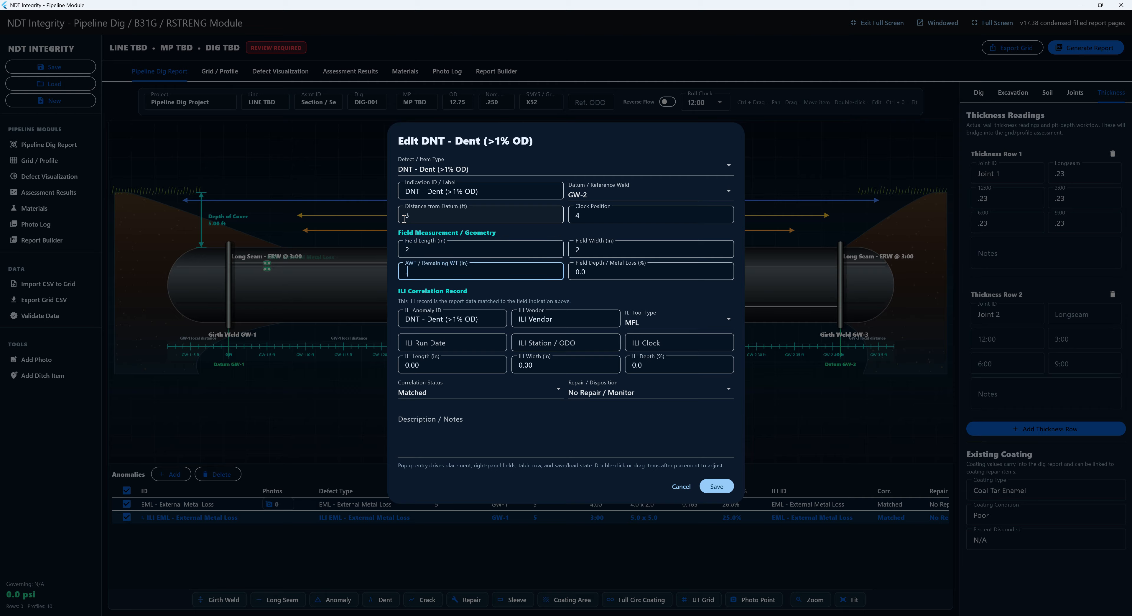
key("Tab")
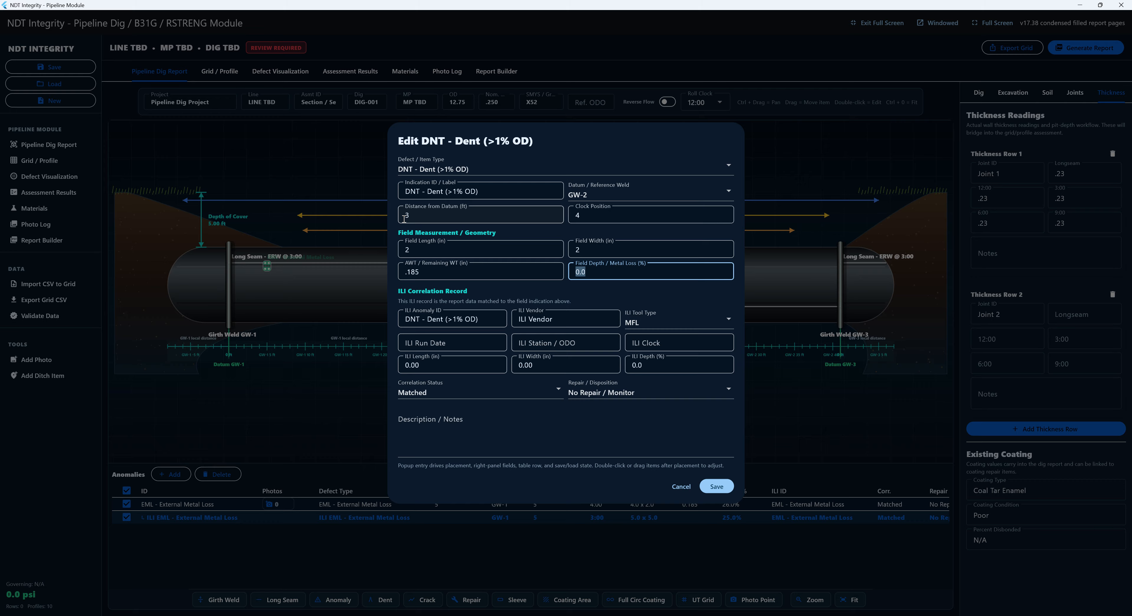
key("BackSpace")
- Enter the ILI call at 5:00, 12 × 12, depth 25, and save the dent
key("Tab")
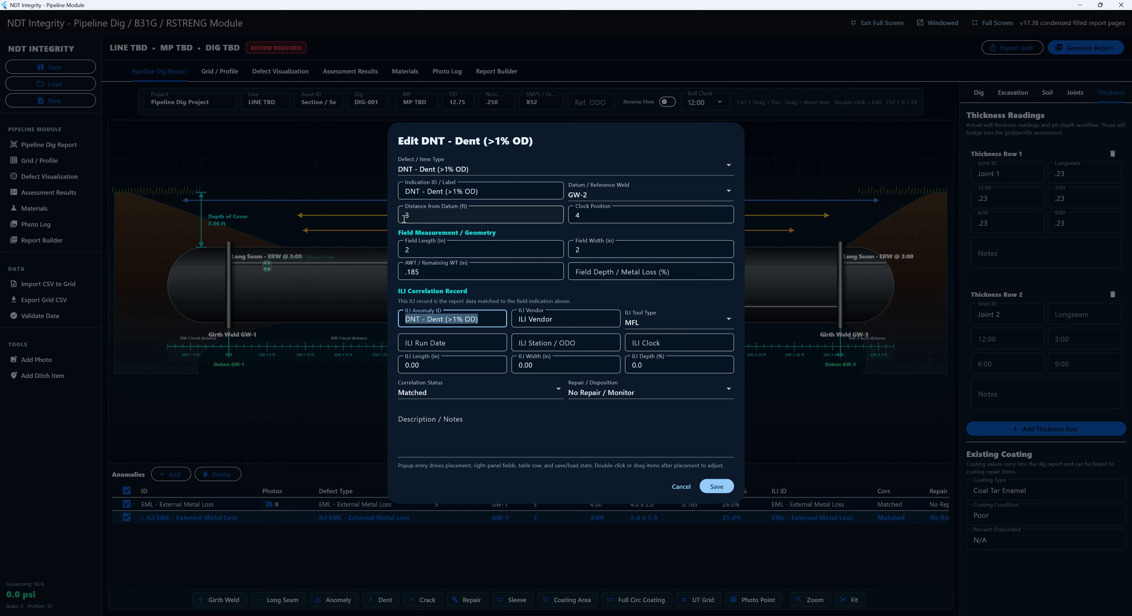
key("Tab")
key("Tab")
key("Tab")
key("Tab")
key("Tab")
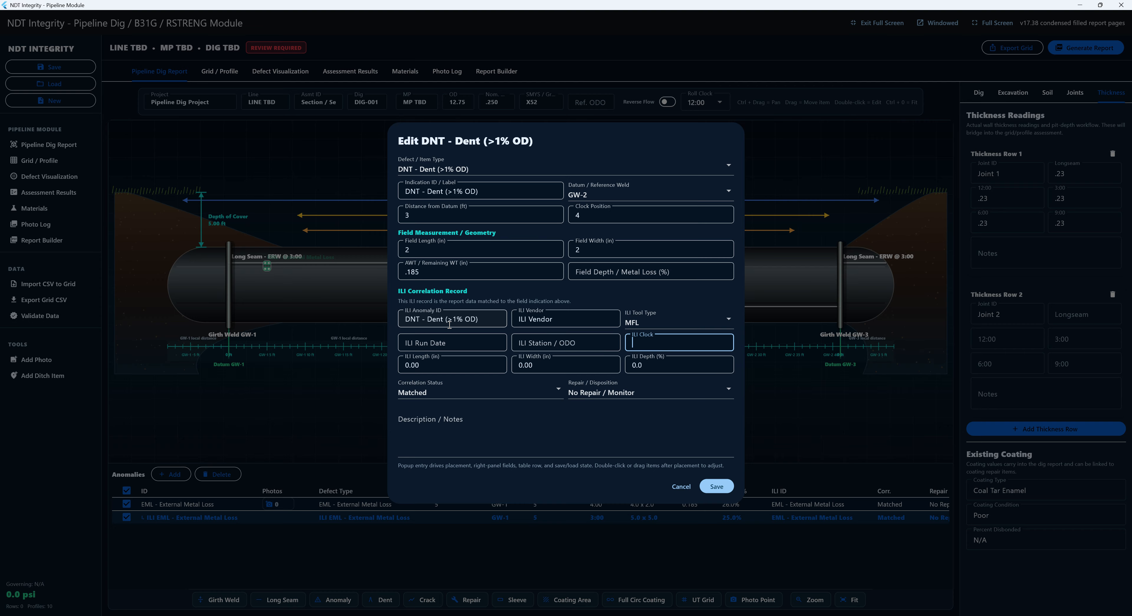
type("5")
key("Tab")
type("1")
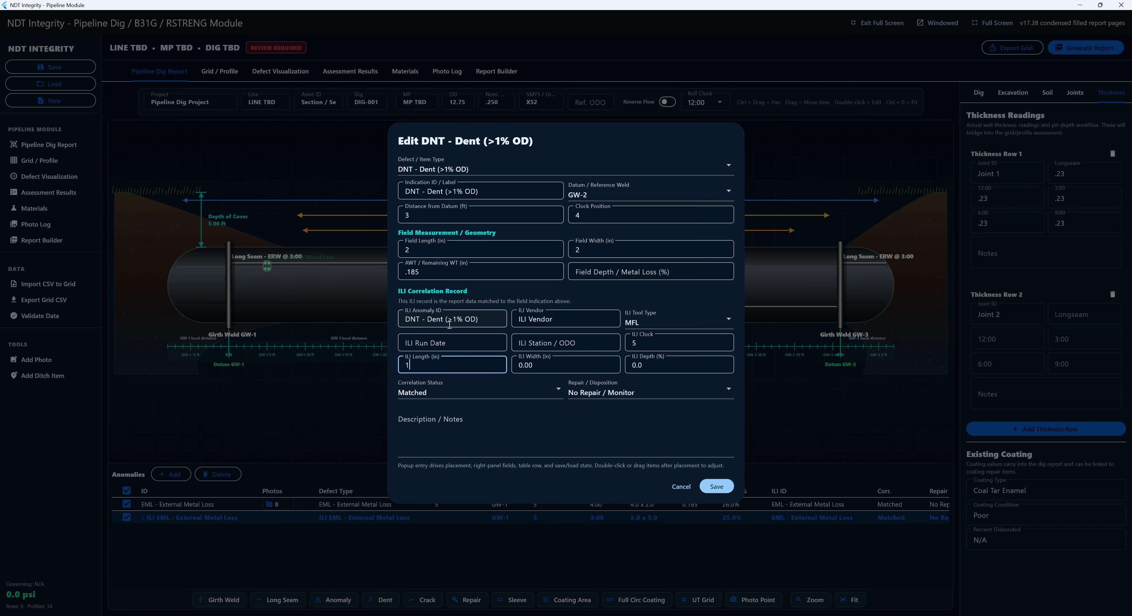
type("2")
key("Tab")
type("12")
key("Tab")
type("25")
key("Tab")
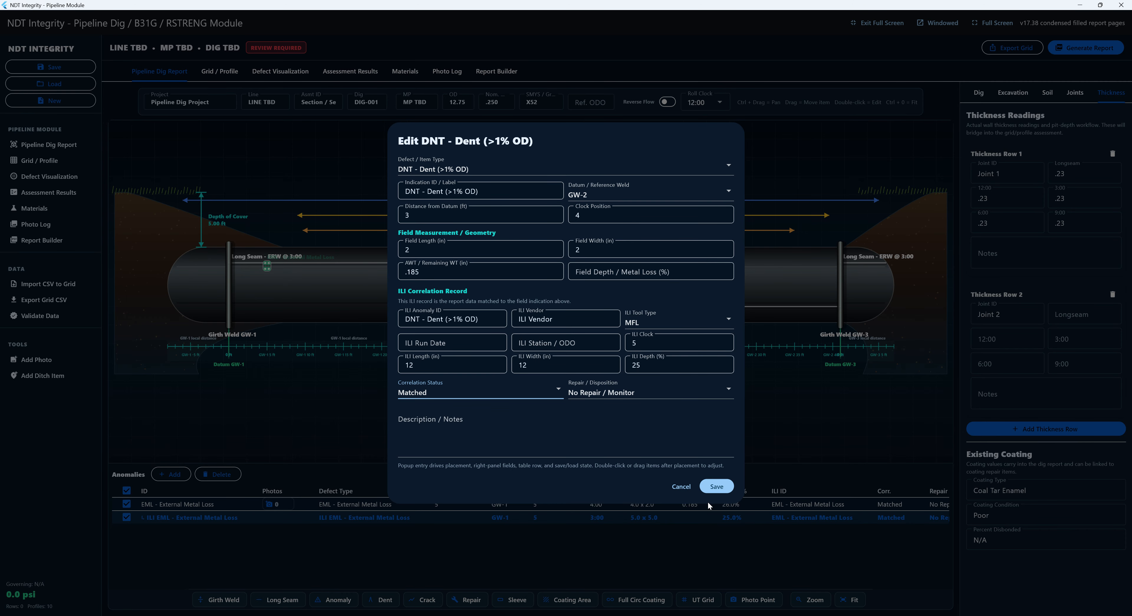
left_click(713, 487)
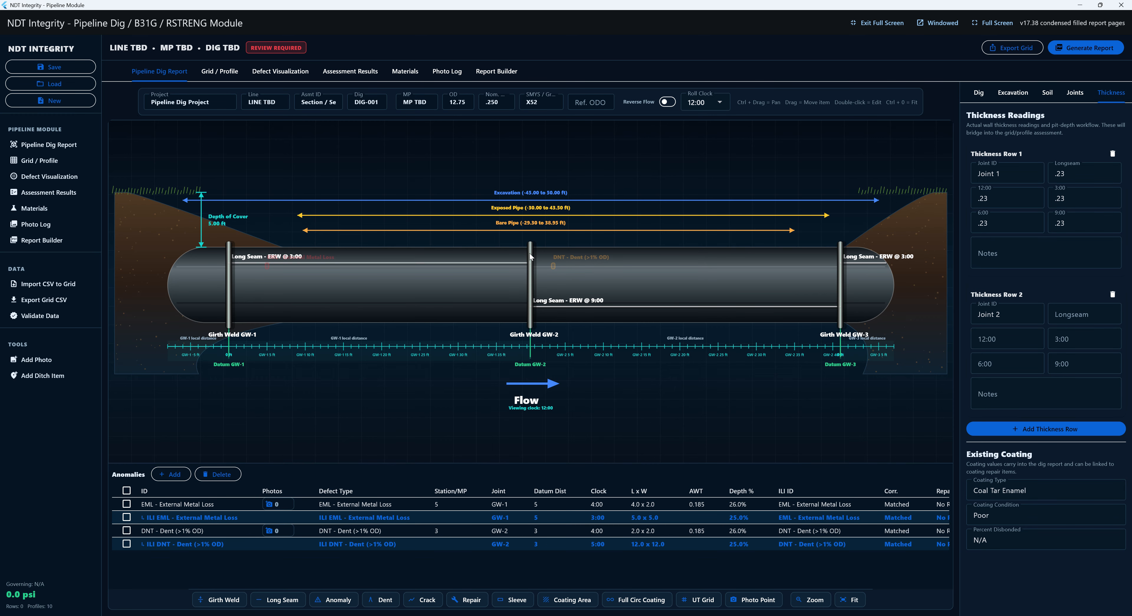
- Scroll over the pipe canvas until the Roll Clock reads 6:00
scroll(275, 275, "down", 12)
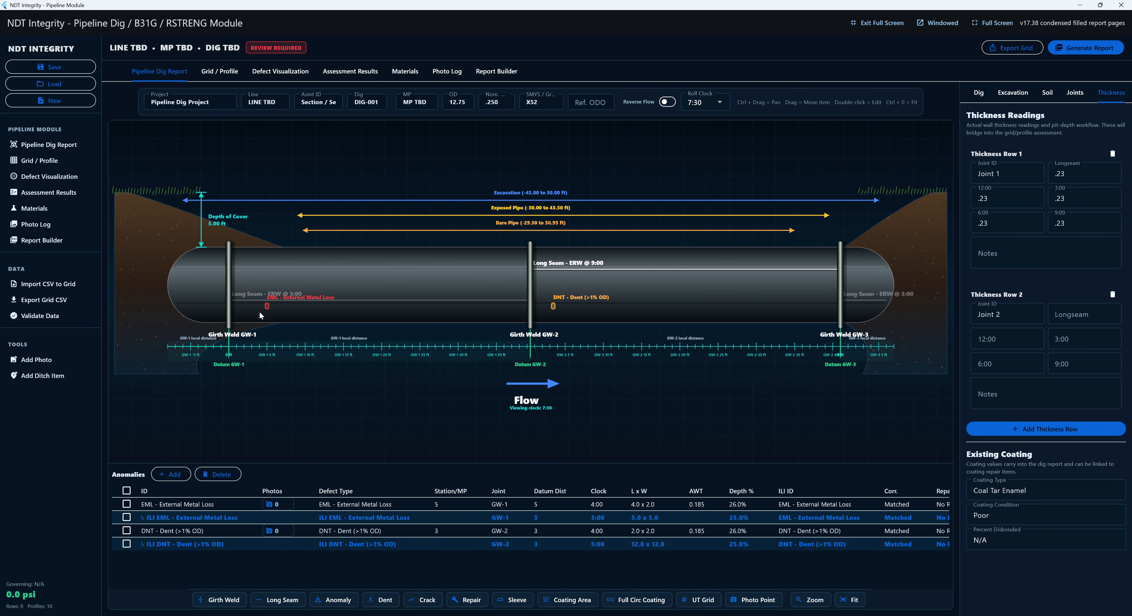
scroll(273, 313, "down", 7)
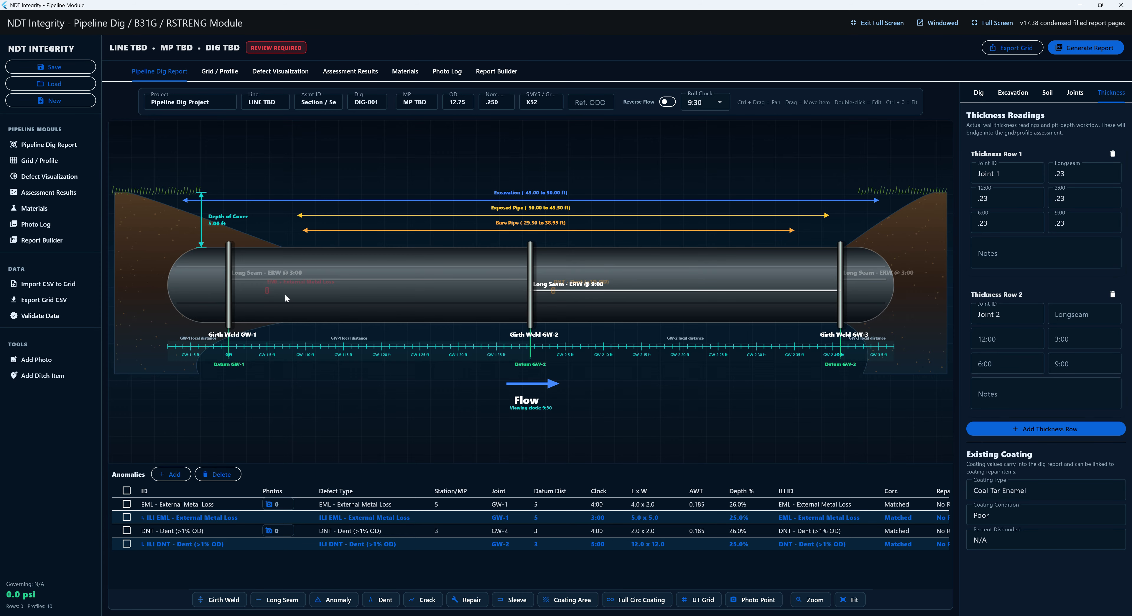
scroll(321, 271, "up", 7)
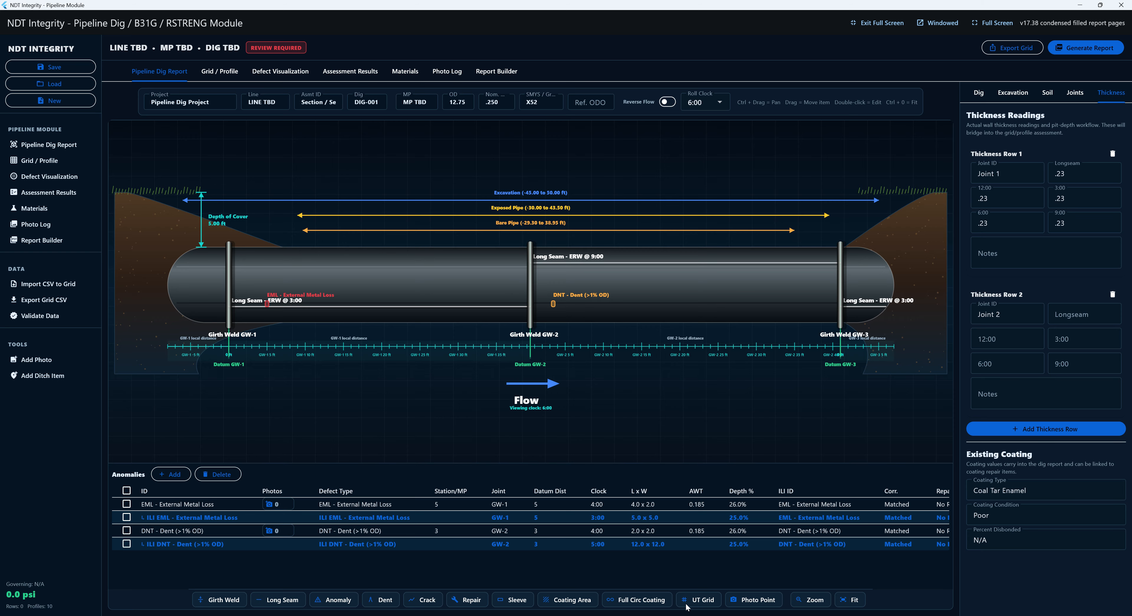
- Add a grind repair and drag it to about 31.71 ft, 7:46
left_click(474, 602)
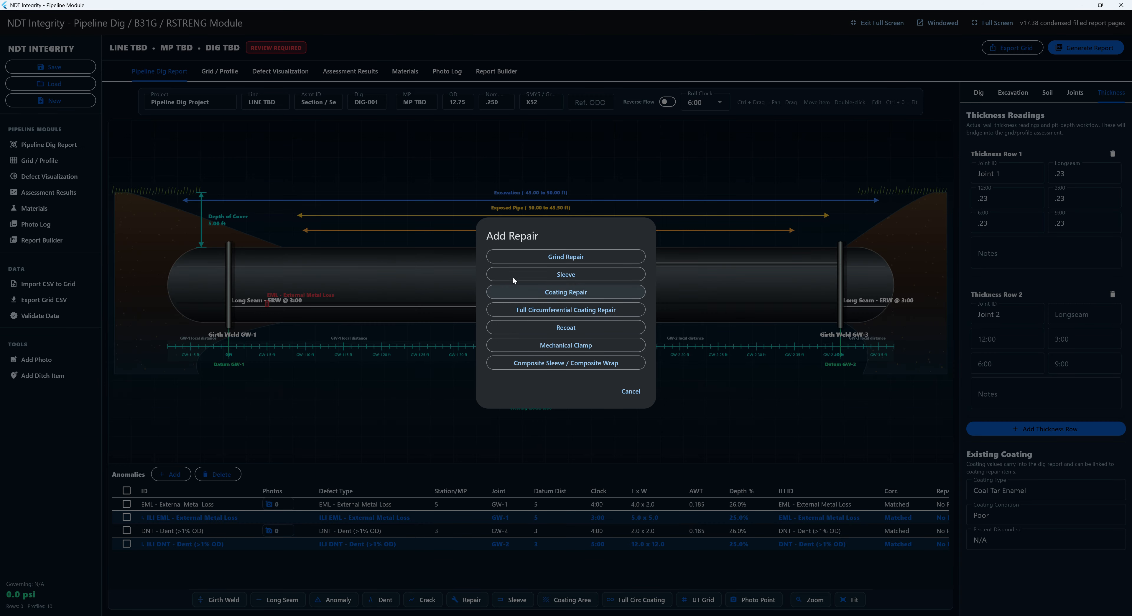
left_click(583, 257)
left_click(481, 272)
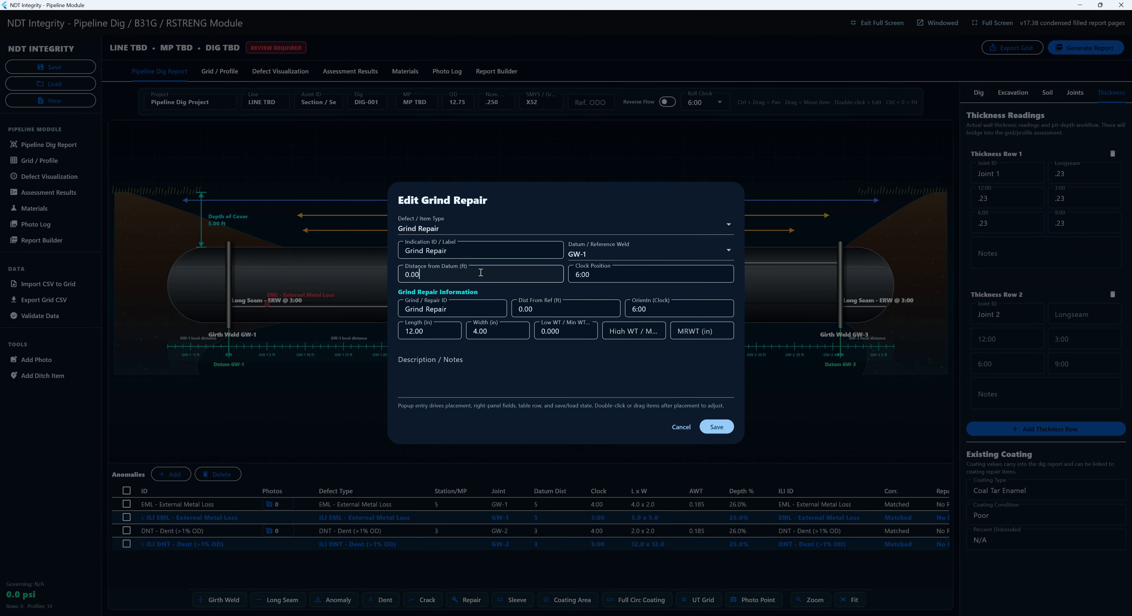
double_click(481, 273)
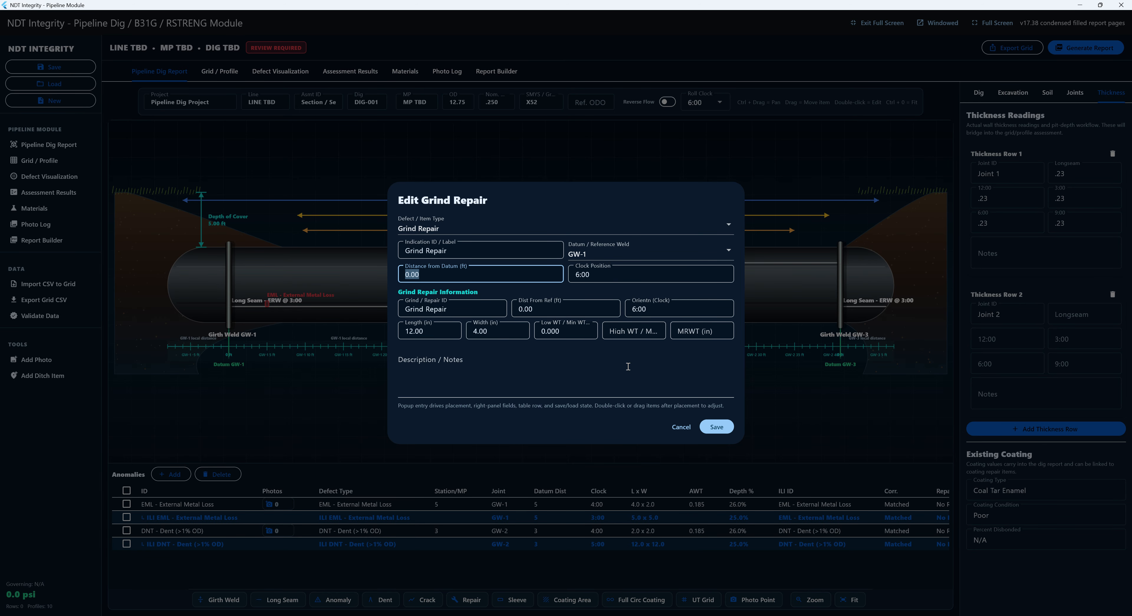
left_click(709, 428)
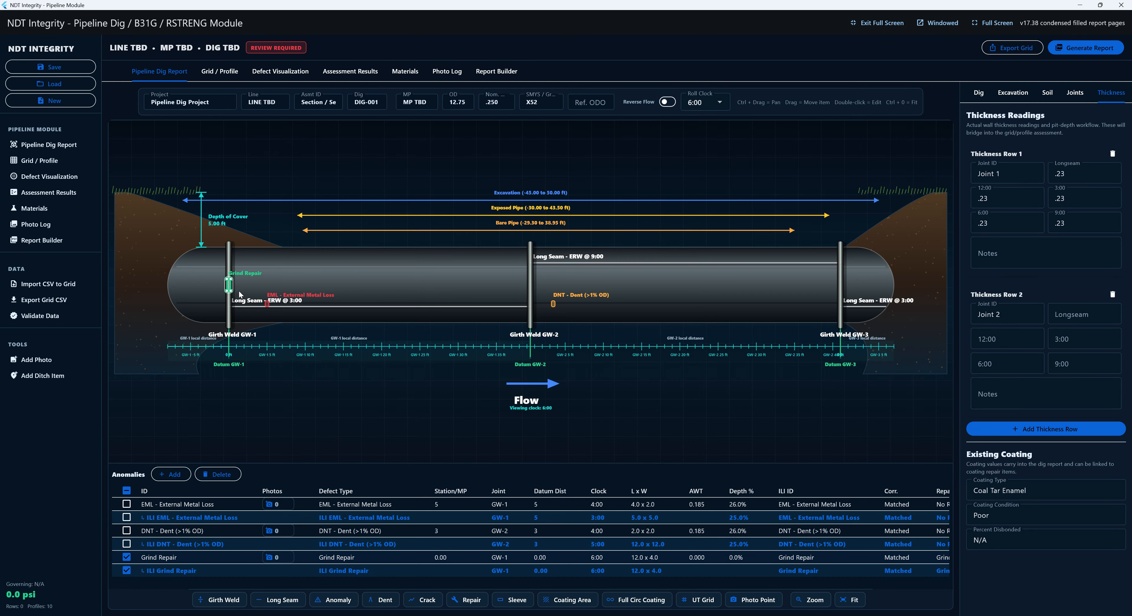
left_click_drag(239, 292, 418, 276)
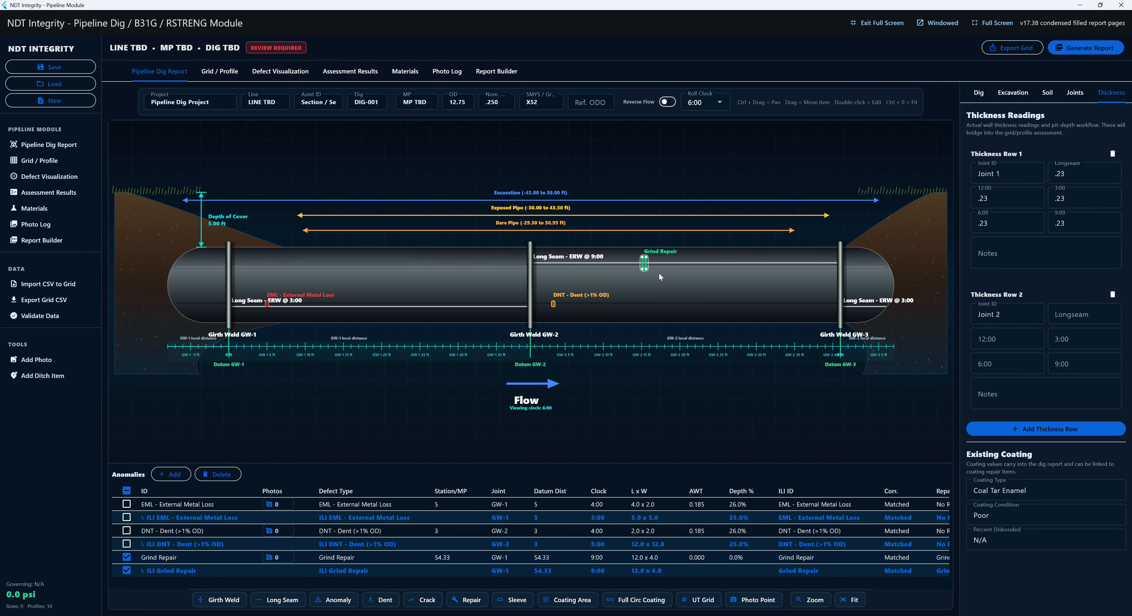
left_click_drag(645, 265, 469, 270)
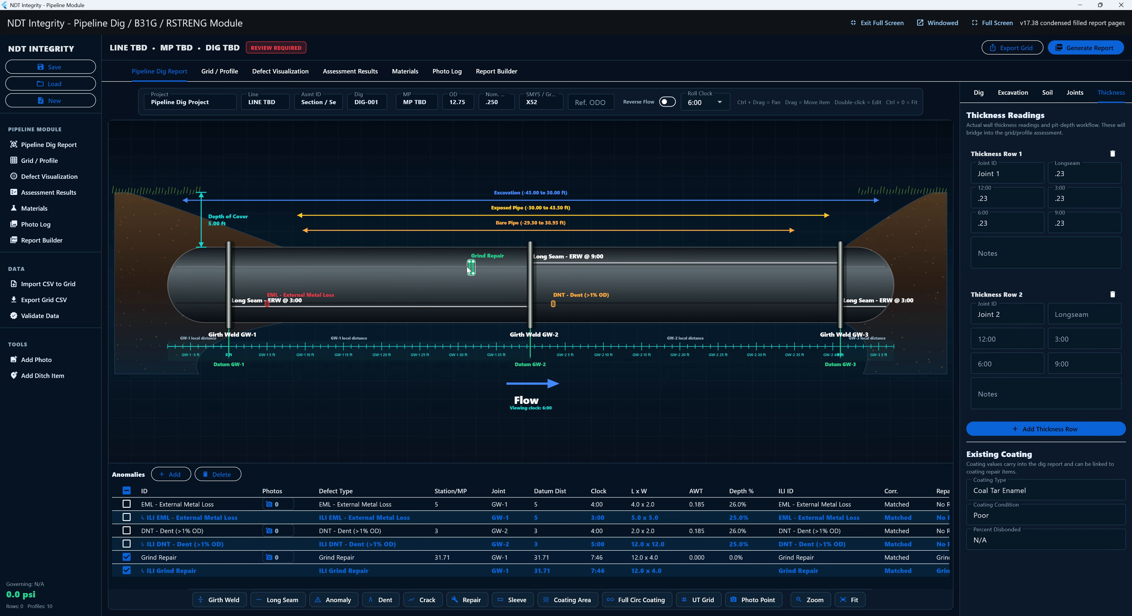
- Delete the Grind Repair entries and go to the Grid / Profile page
double_click(469, 269)
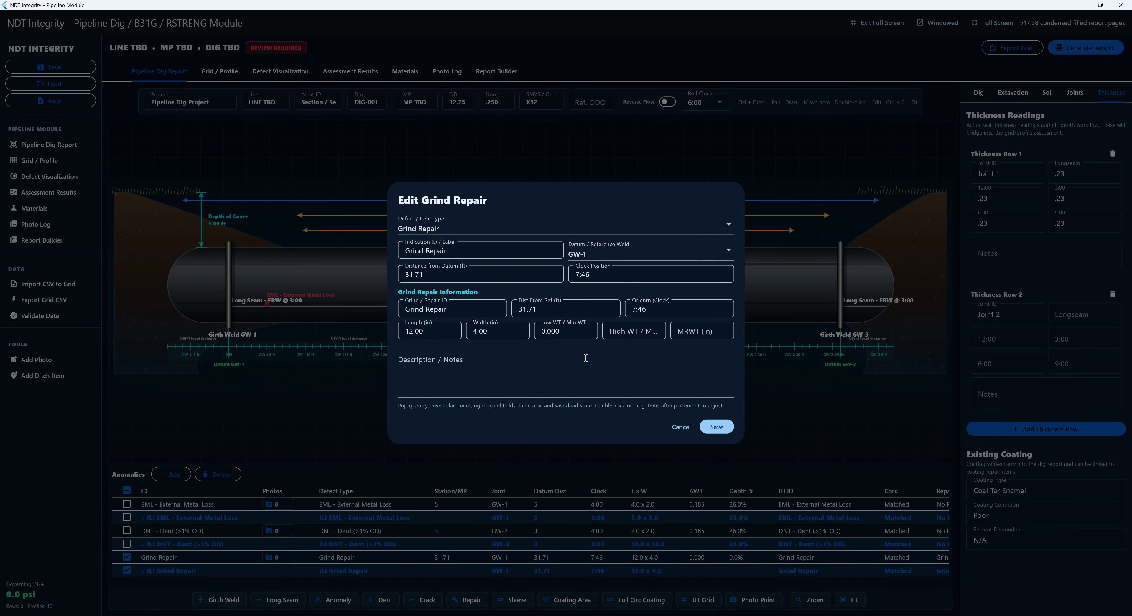
left_click(680, 426)
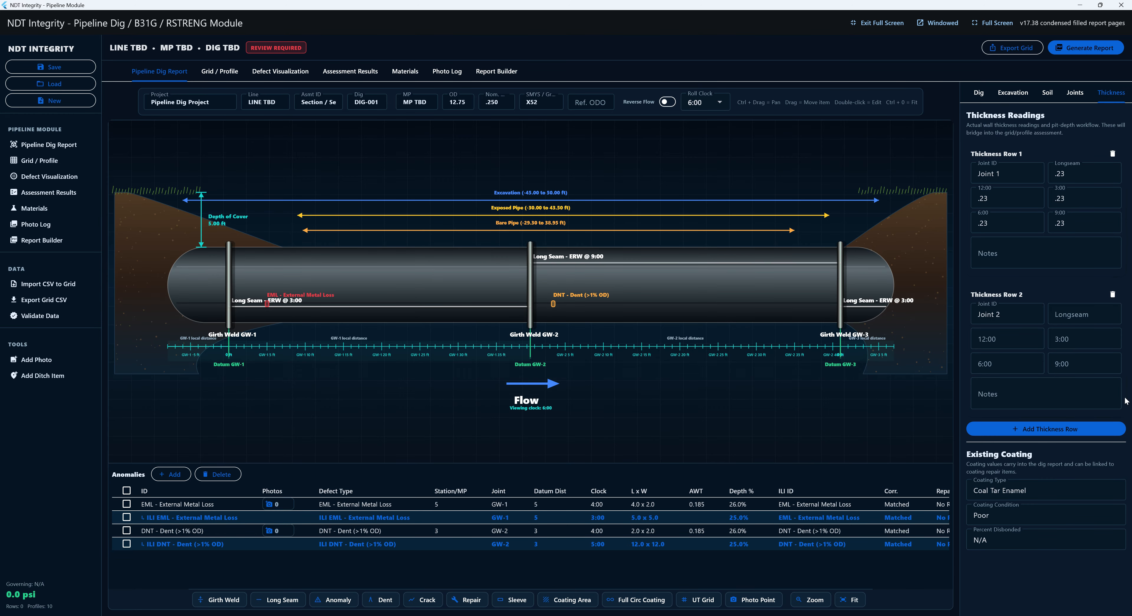
left_click(220, 70)
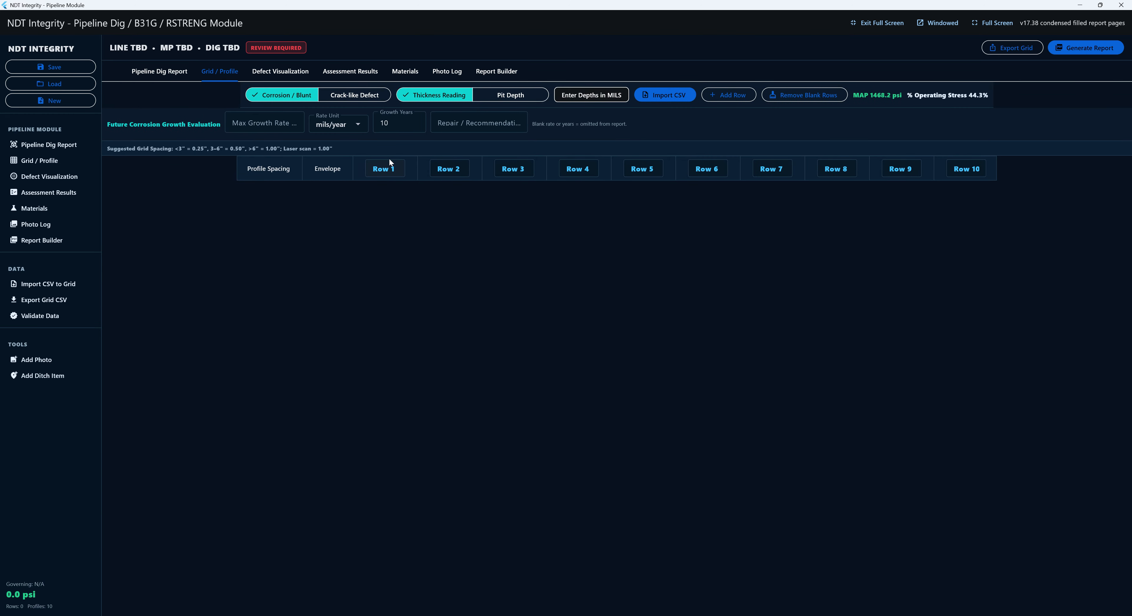
- Dismiss the CSV import and add a spacing row to the thickness grid
left_click(661, 97)
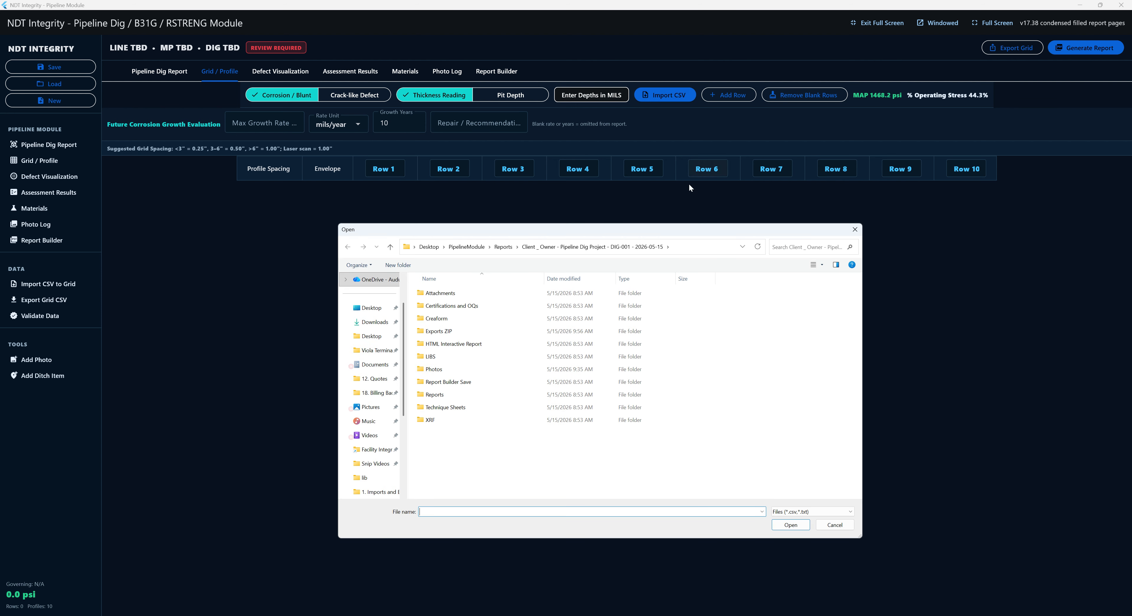
key("Escape")
left_click(735, 88)
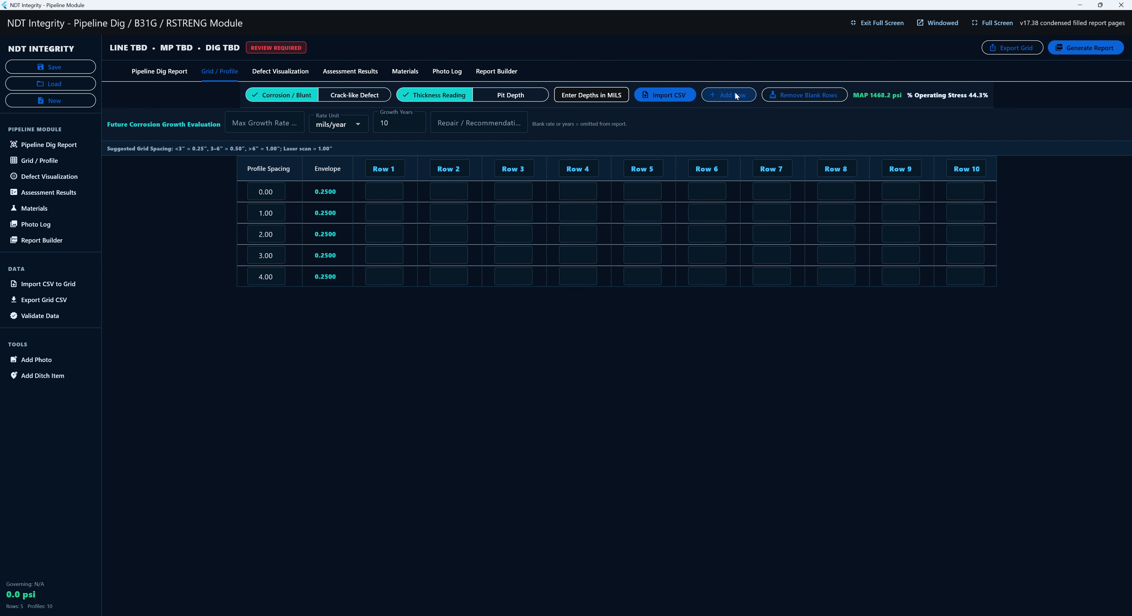
- Enter Row 1 readings .185, .185, .185, .104, .098 and .123, then view the defect profile
left_click(382, 191)
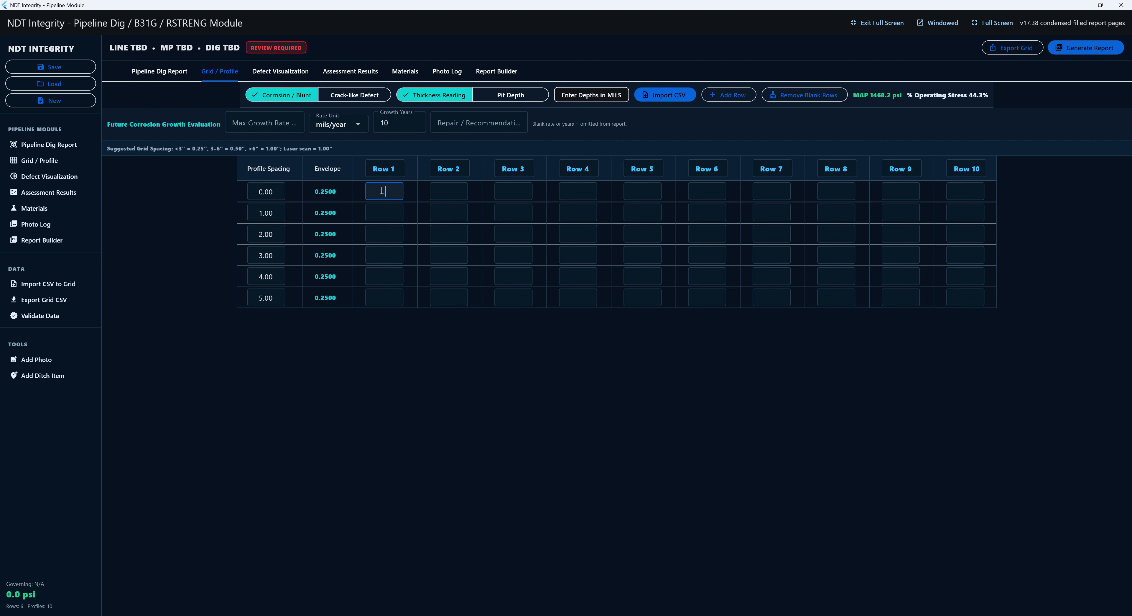
type(".185")
key("Return")
type(".185")
key("Return")
type(".185")
key("Return")
type(".104")
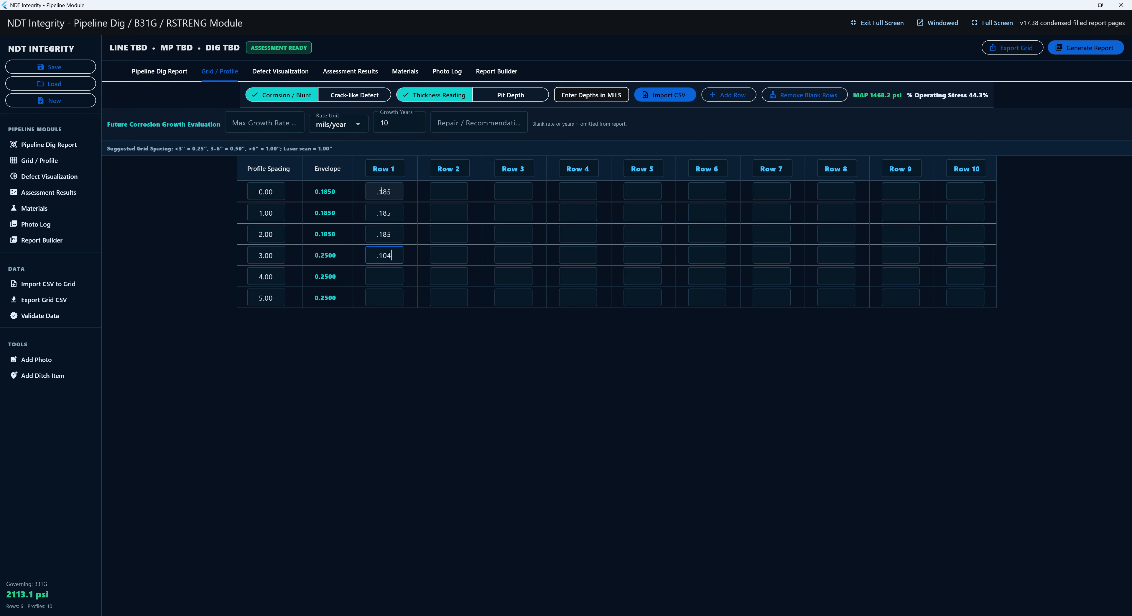
key("Return")
type(".098")
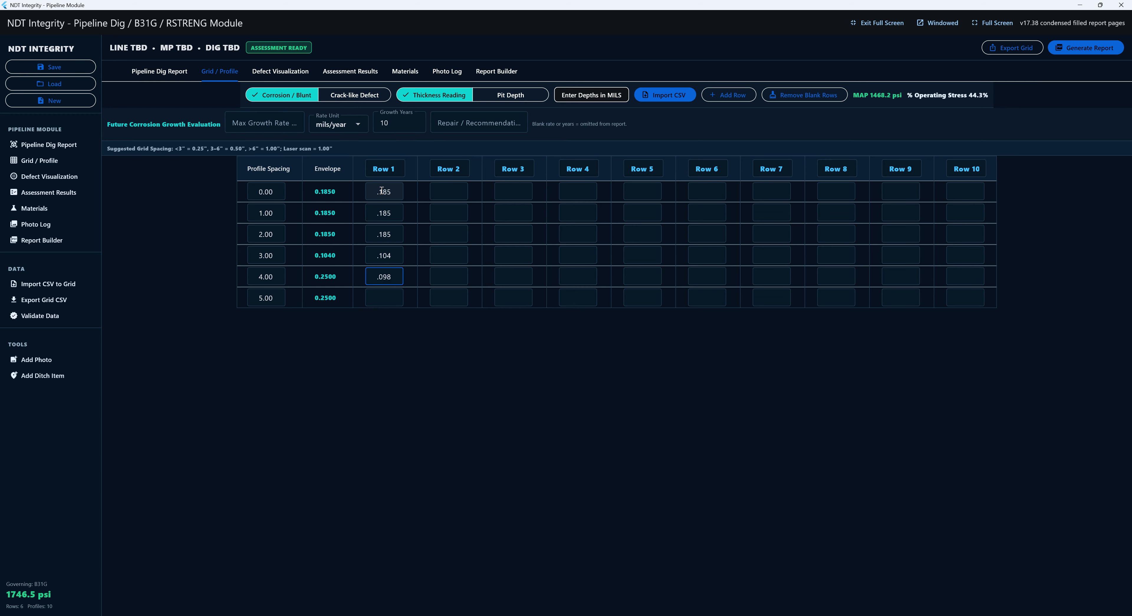
key("Return")
type(".123")
key("Return")
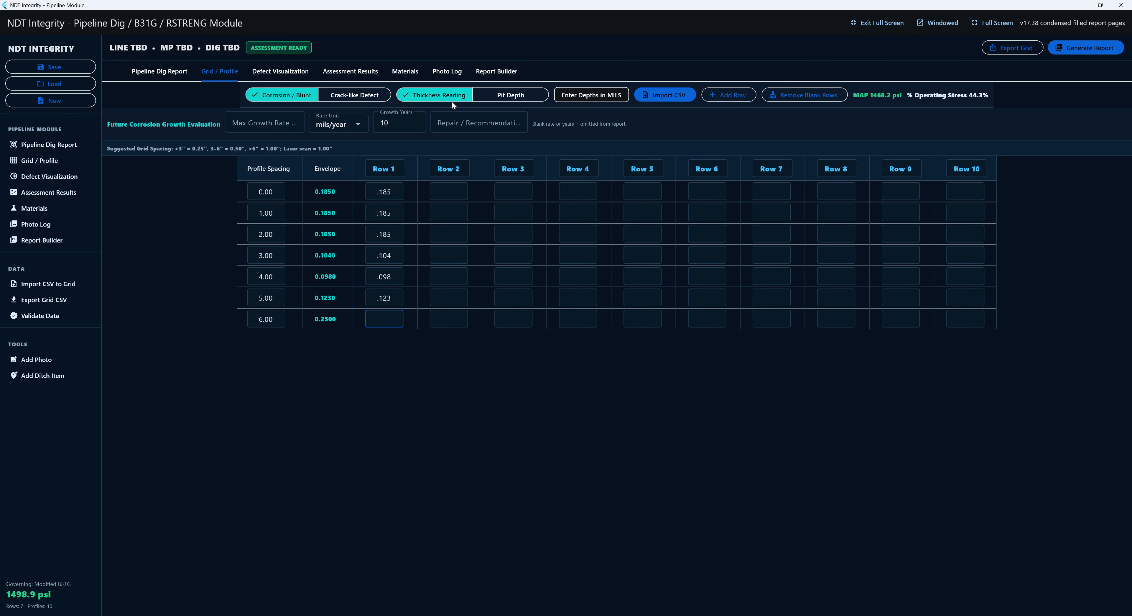
left_click(280, 70)
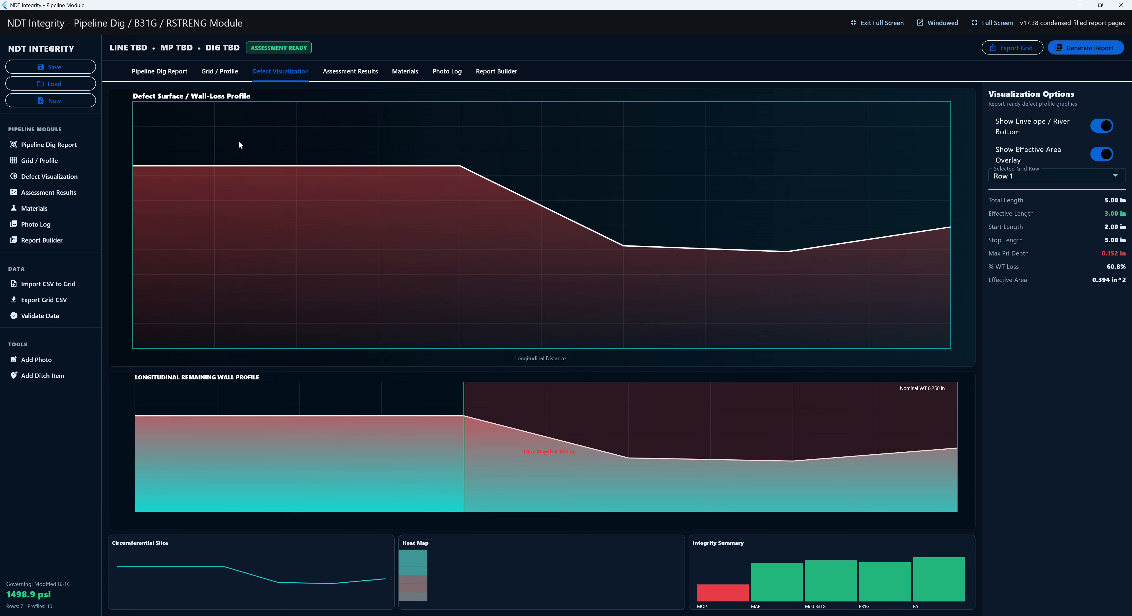
- Check the assessment results, then bring up the Materials page listing X52 pipe, 52000 SMYS
left_click(351, 71)
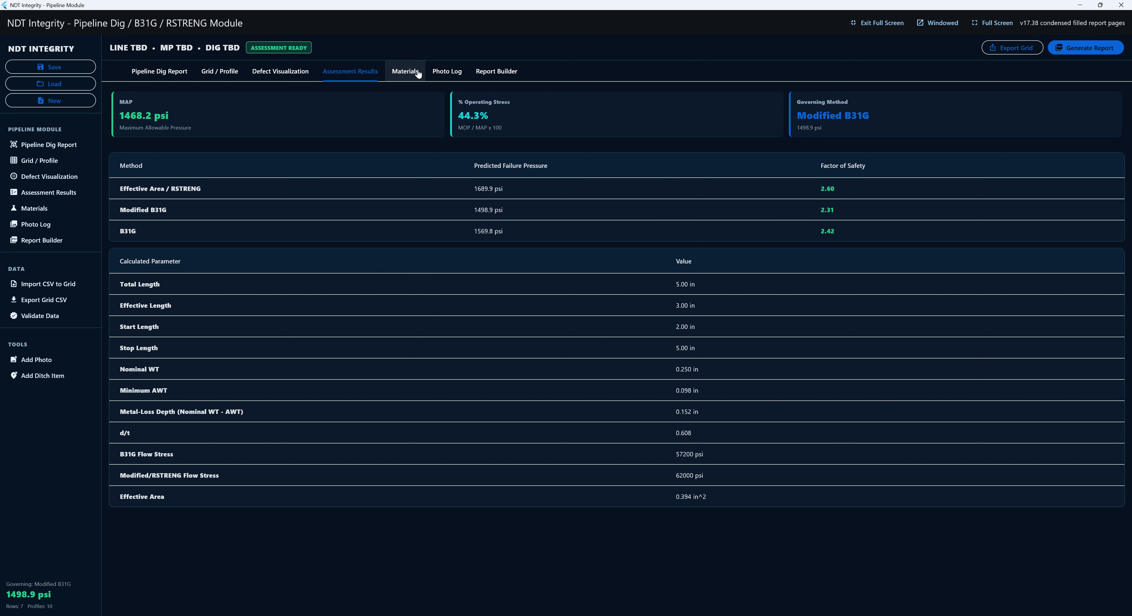
left_click(405, 71)
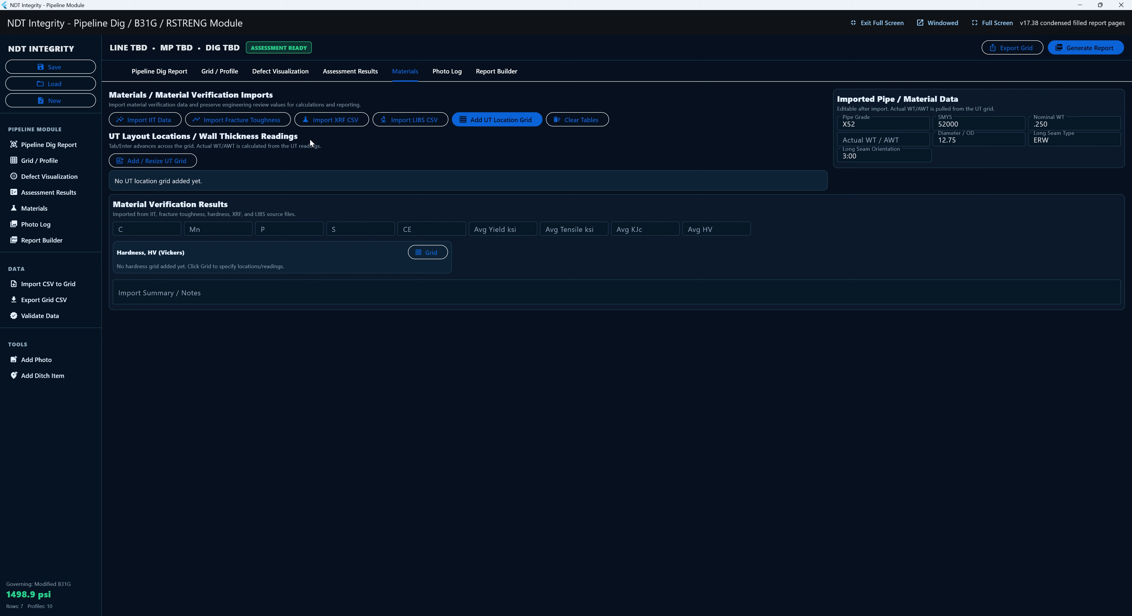
- Import the IIT Data and fracture toughness spreadsheets from 1. Imports and Exports
left_click(158, 125)
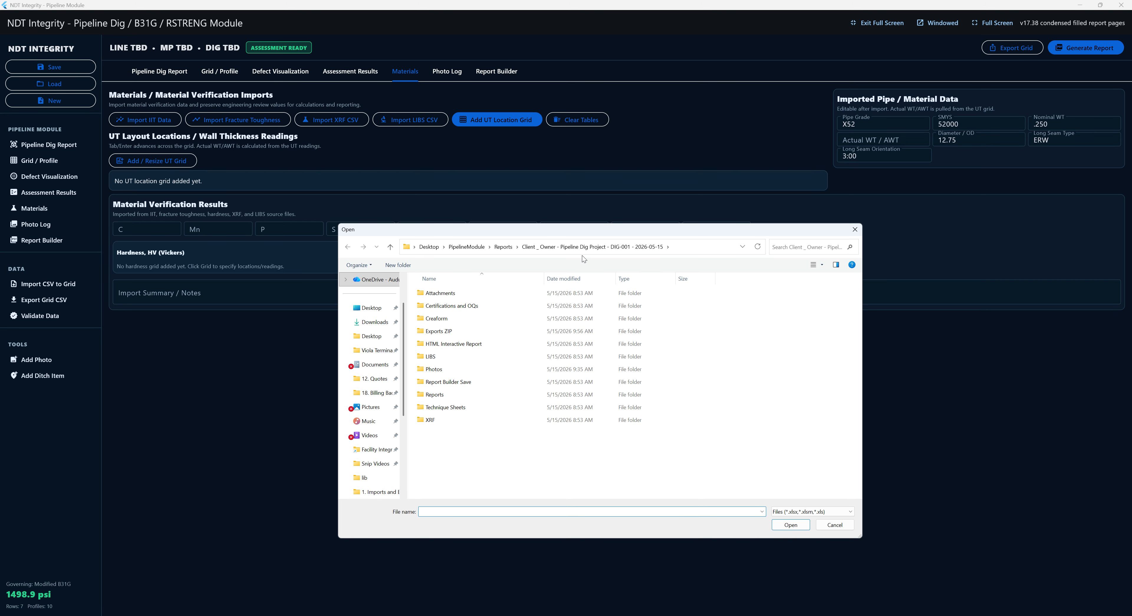
left_click(483, 250)
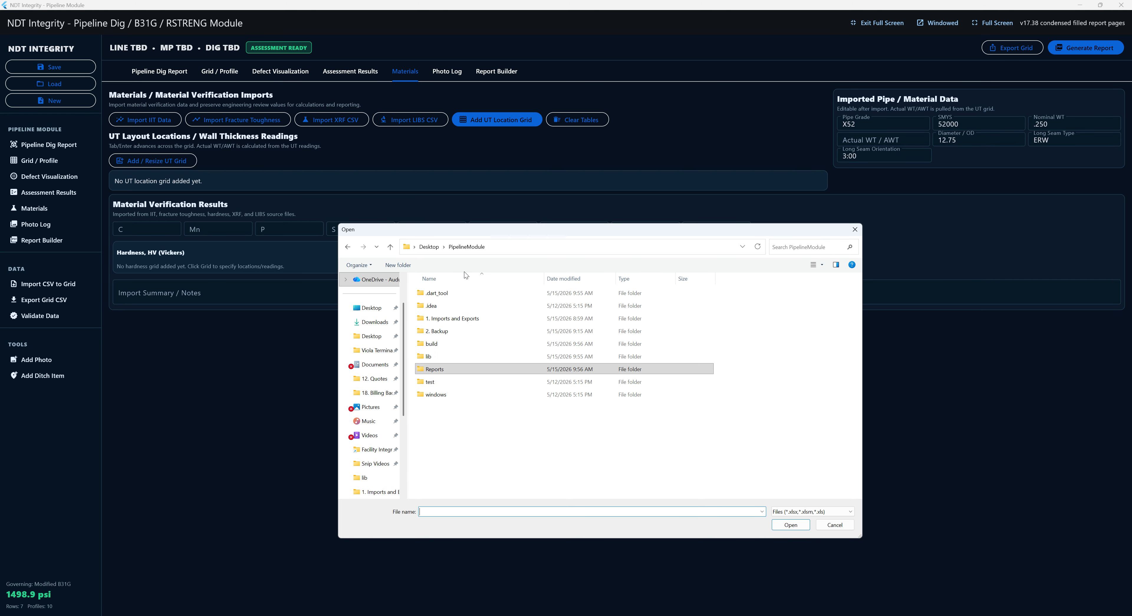
double_click(458, 318)
left_click(457, 332)
double_click(457, 336)
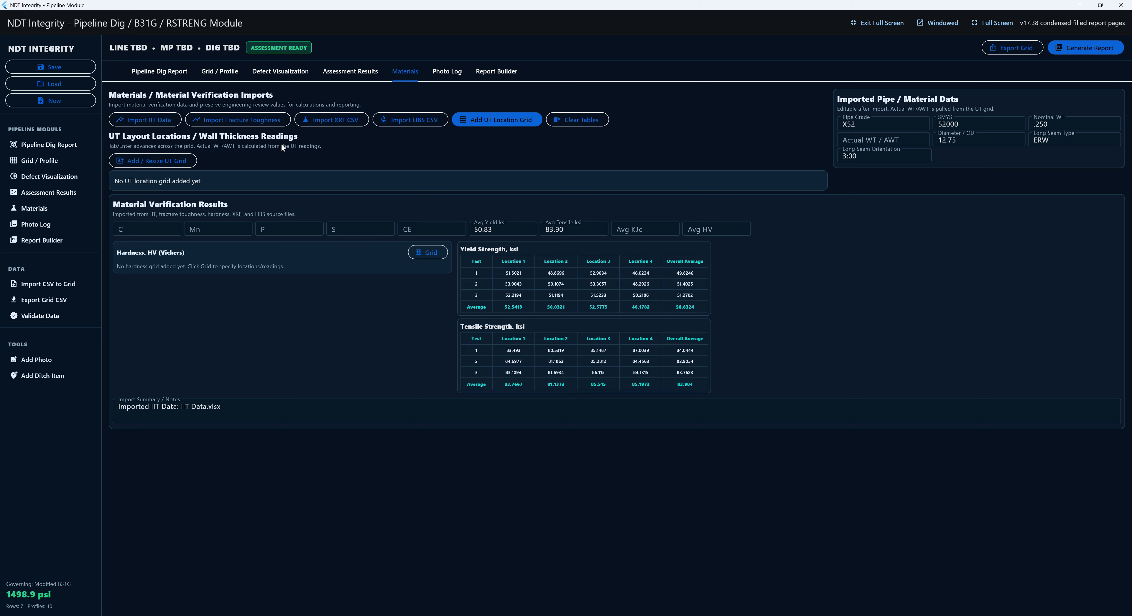
left_click(259, 121)
left_click(457, 320)
double_click(458, 320)
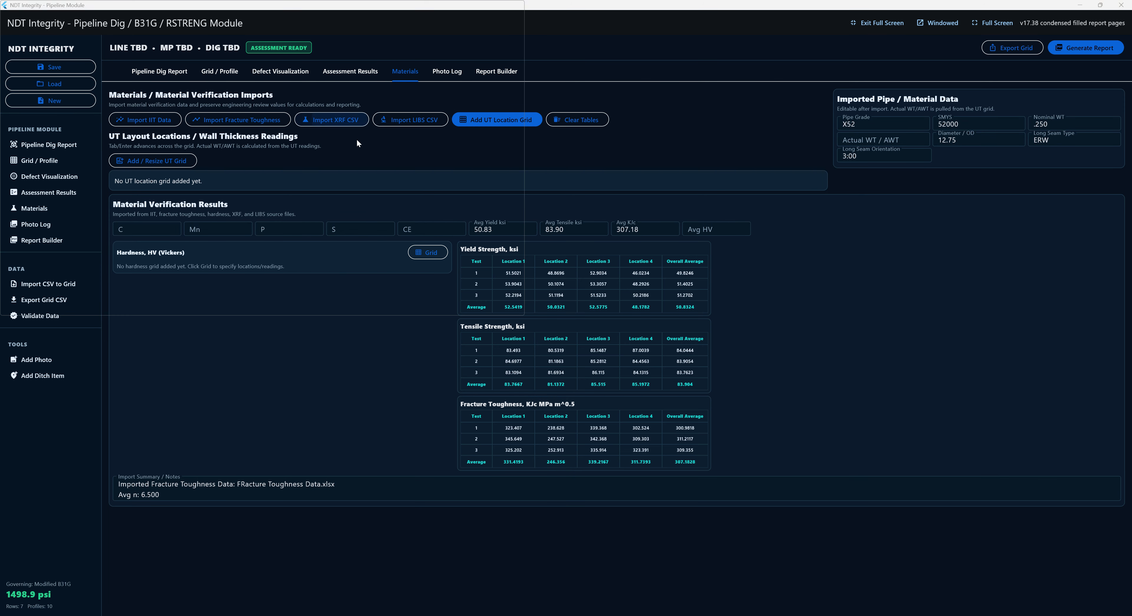
- Import the XRF 2023.09.20 and LIBS 2023.09.19 data files
left_click(352, 121)
double_click(423, 344)
left_click(387, 120)
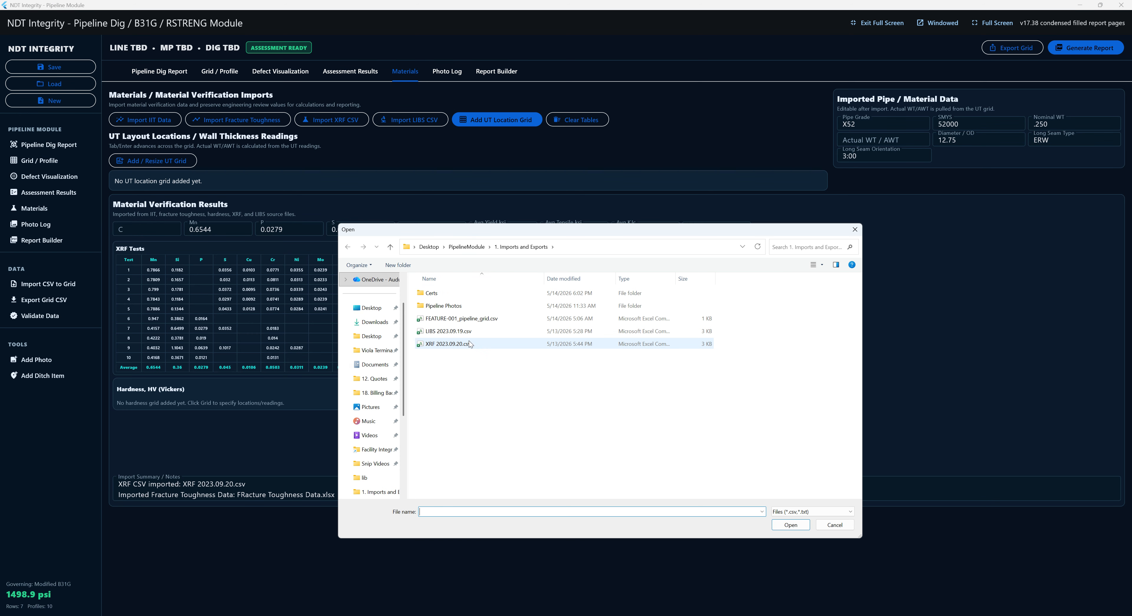
double_click(460, 338)
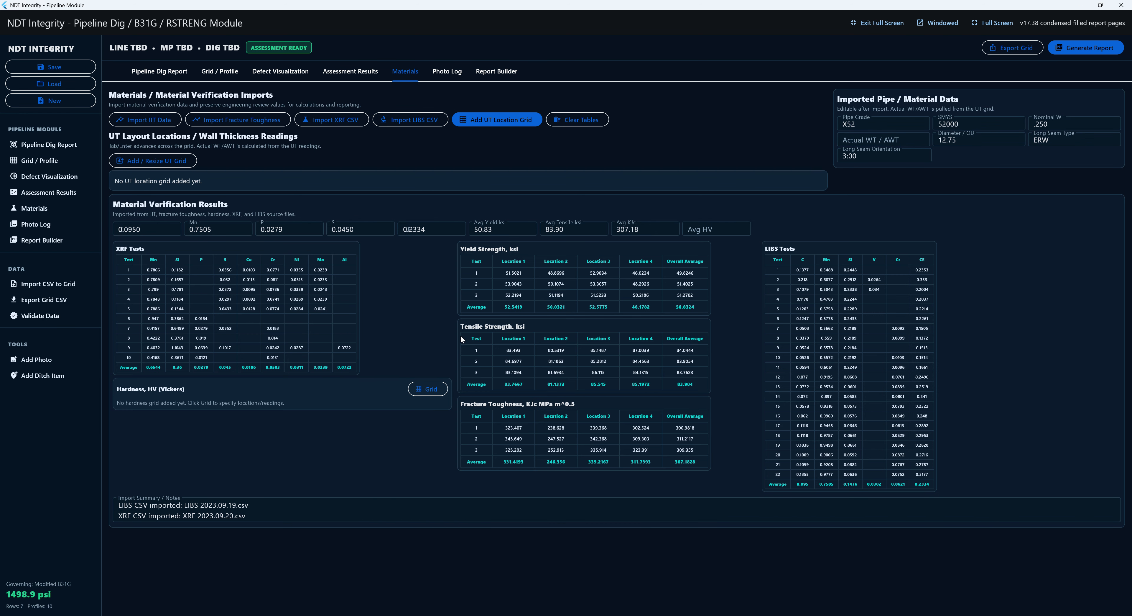
left_click(155, 162)
- Create the four-location UT grid with a .230 UT 1 reading at location 1
left_click(650, 357)
key("Tab")
key("Tab")
key("Tab")
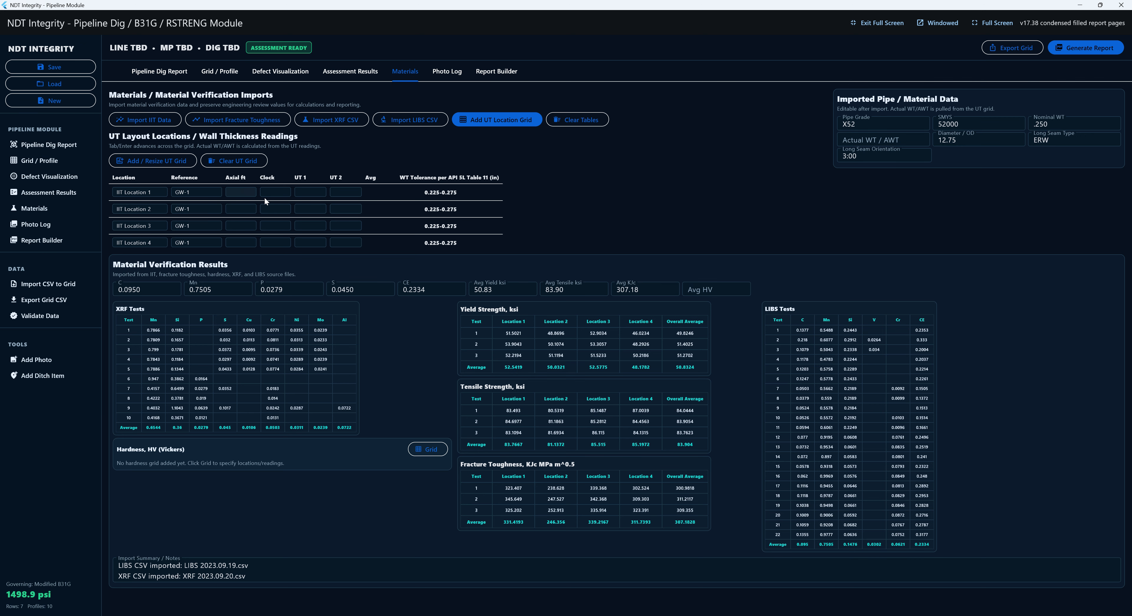
type(".230")
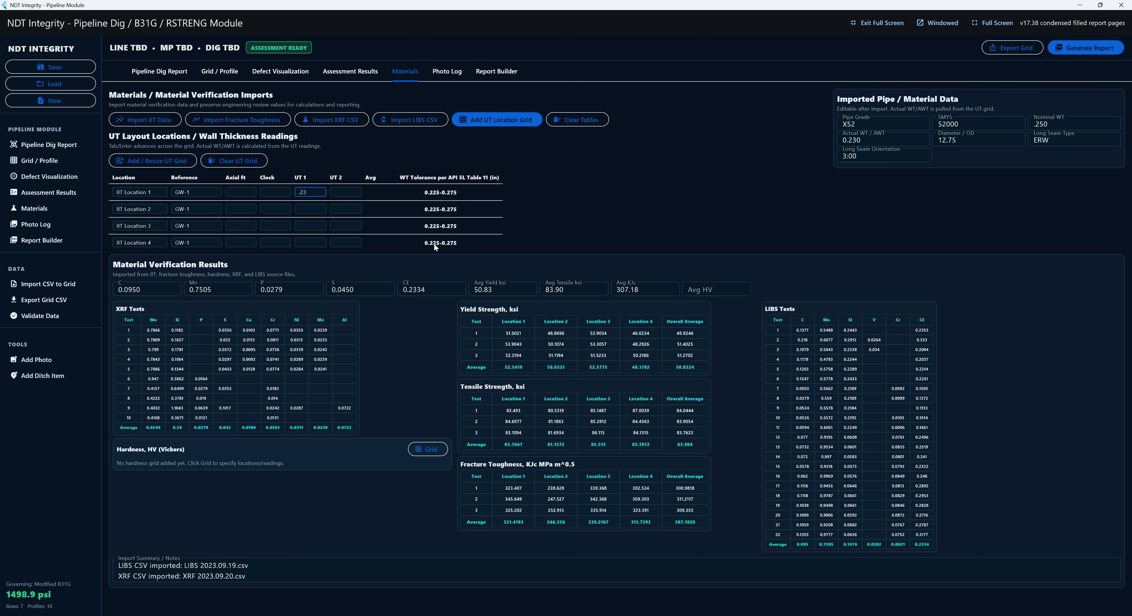
key("Return")
- Create a hardness grid and record 135 for Location 3
left_click(414, 452)
left_click(573, 353)
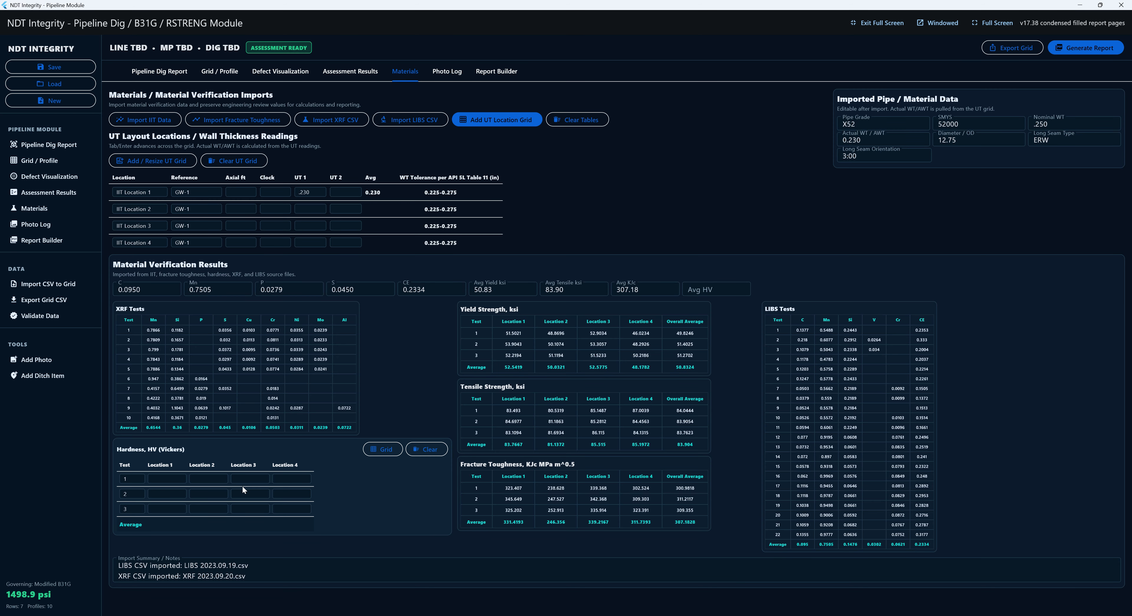
left_click(245, 481)
type("135")
key("Return")
- After abandoning earlier photo pickers, return to the Photo Log and launch Add Photos
left_click(447, 72)
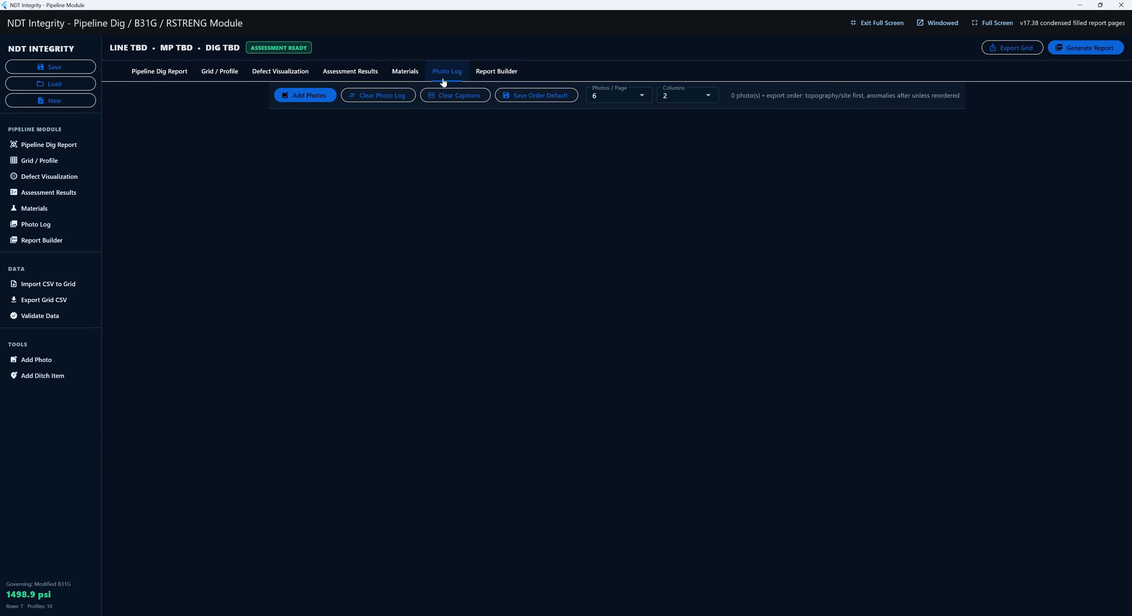
left_click(323, 96)
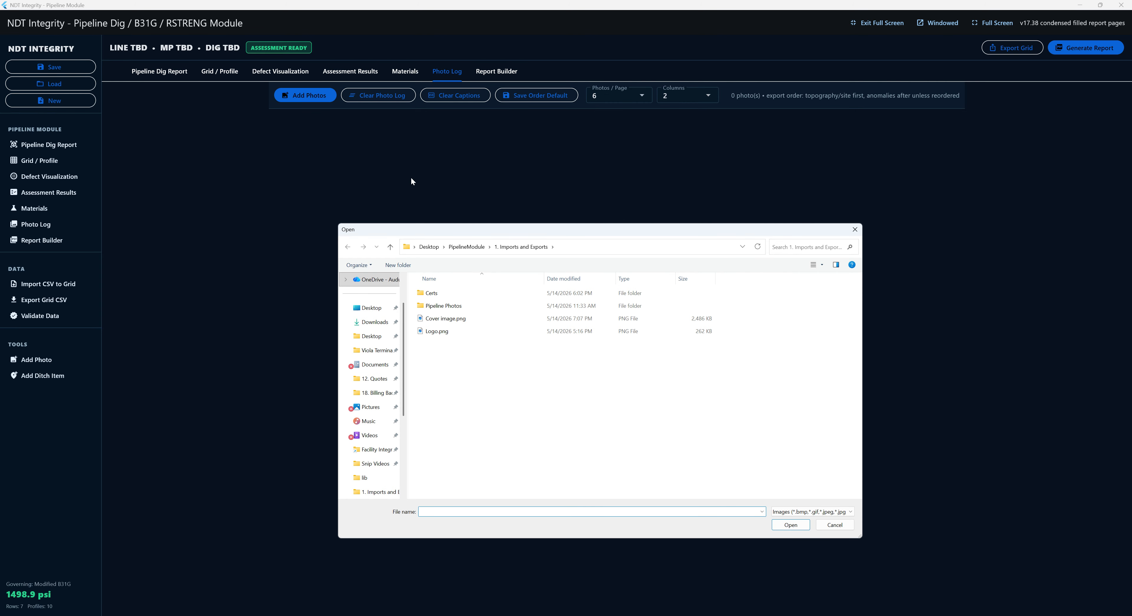
key("Escape")
left_click(203, 77)
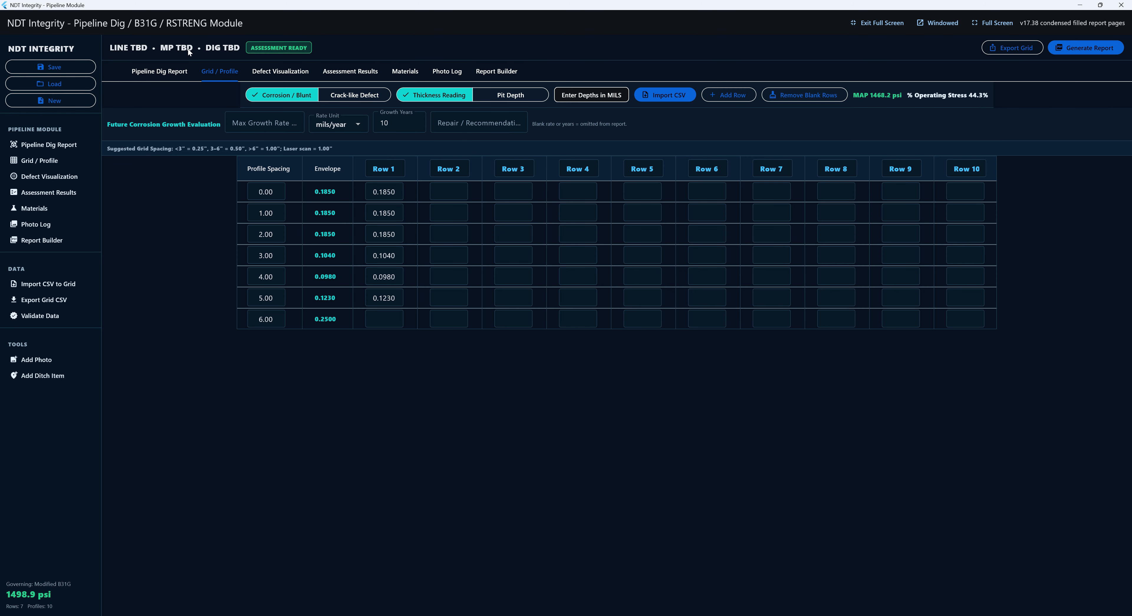
left_click(159, 71)
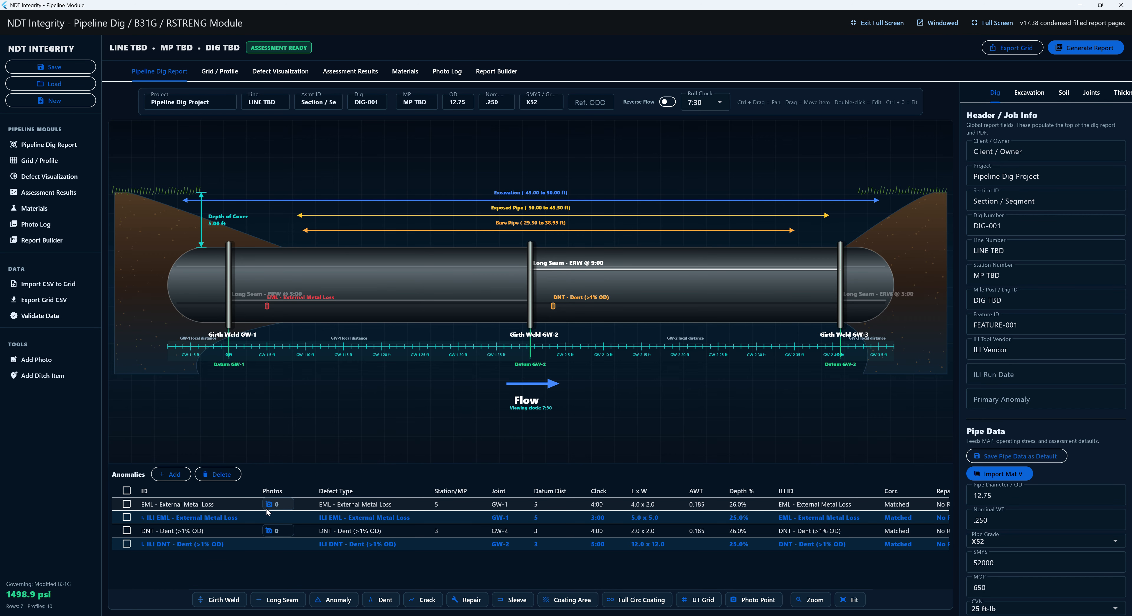
left_click(268, 505)
key("Escape")
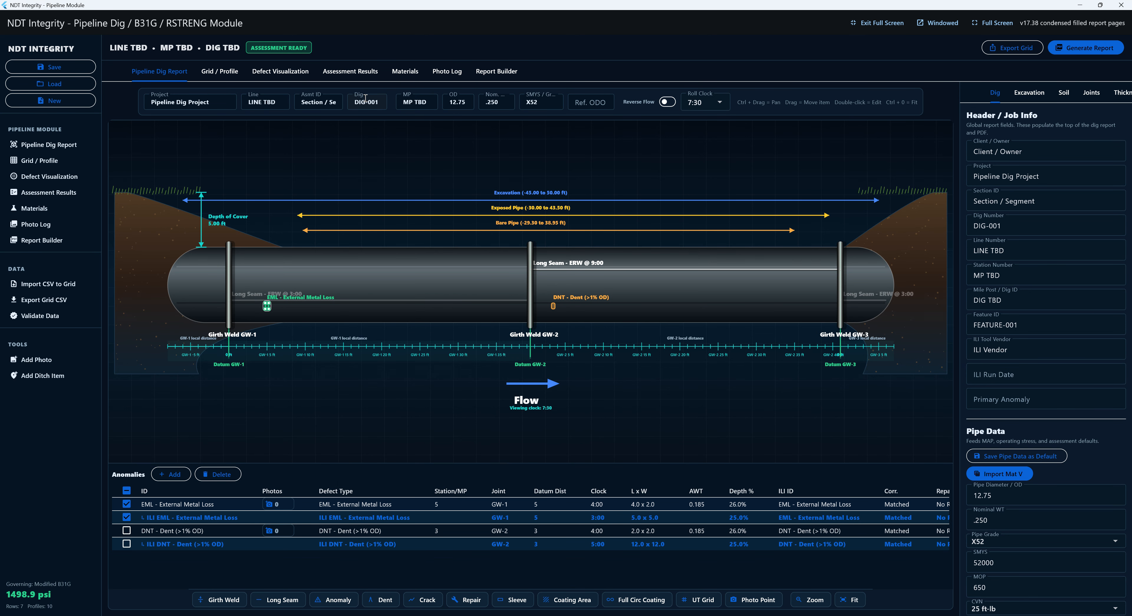
left_click(447, 72)
left_click(331, 96)
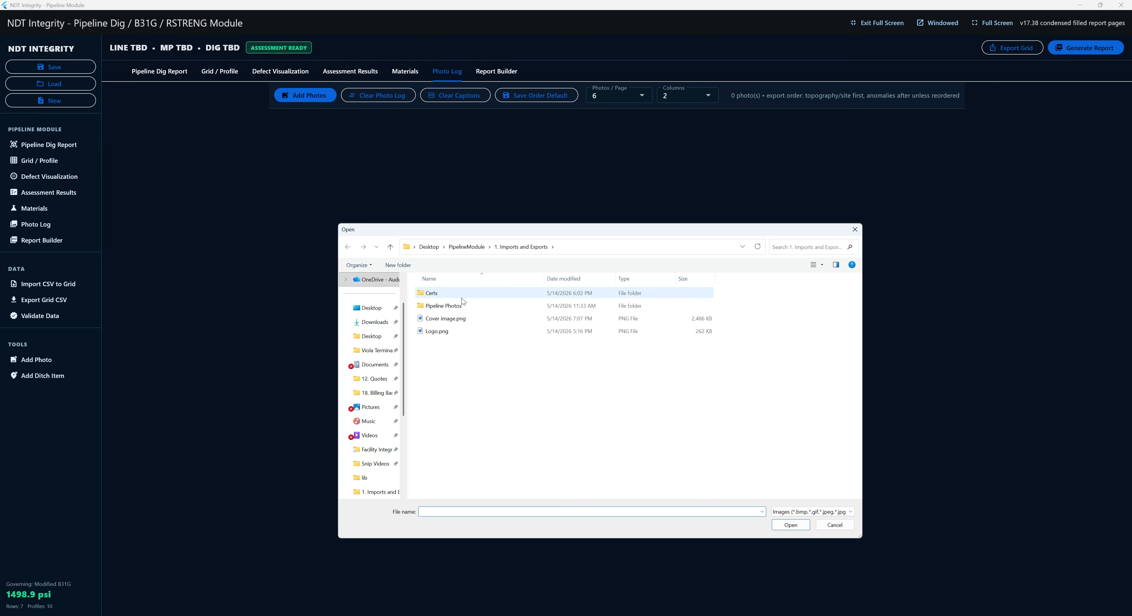
- Add IMG_2853.jpg, IMG_2920 (1) and IMG_2920 from Pipeline Photos to the log
double_click(443, 305)
left_click(571, 425)
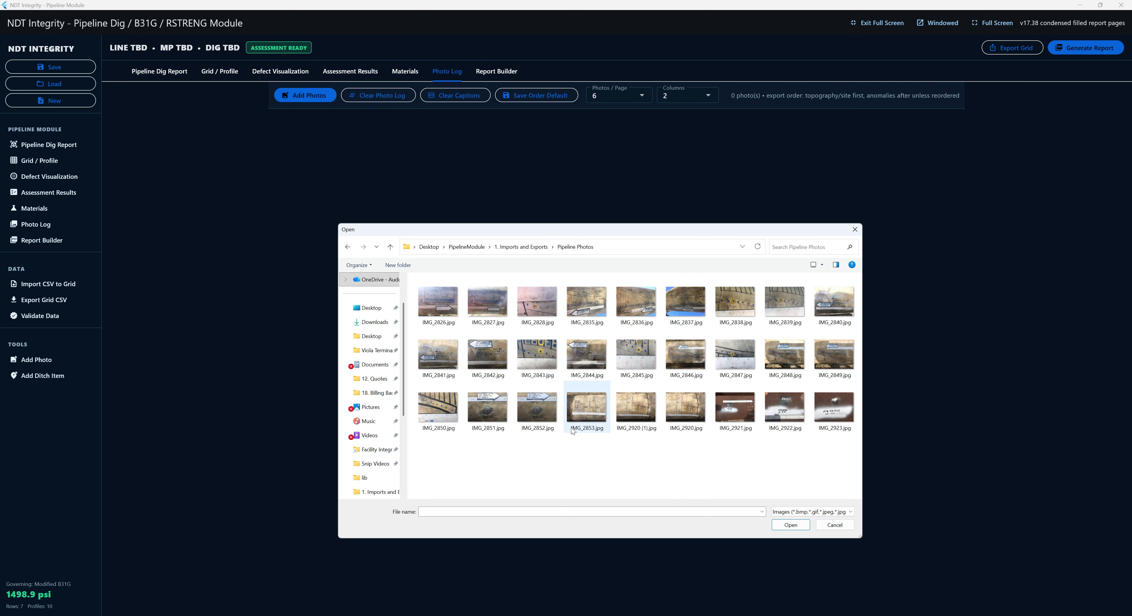
left_click(669, 411, "shift")
left_click(791, 524)
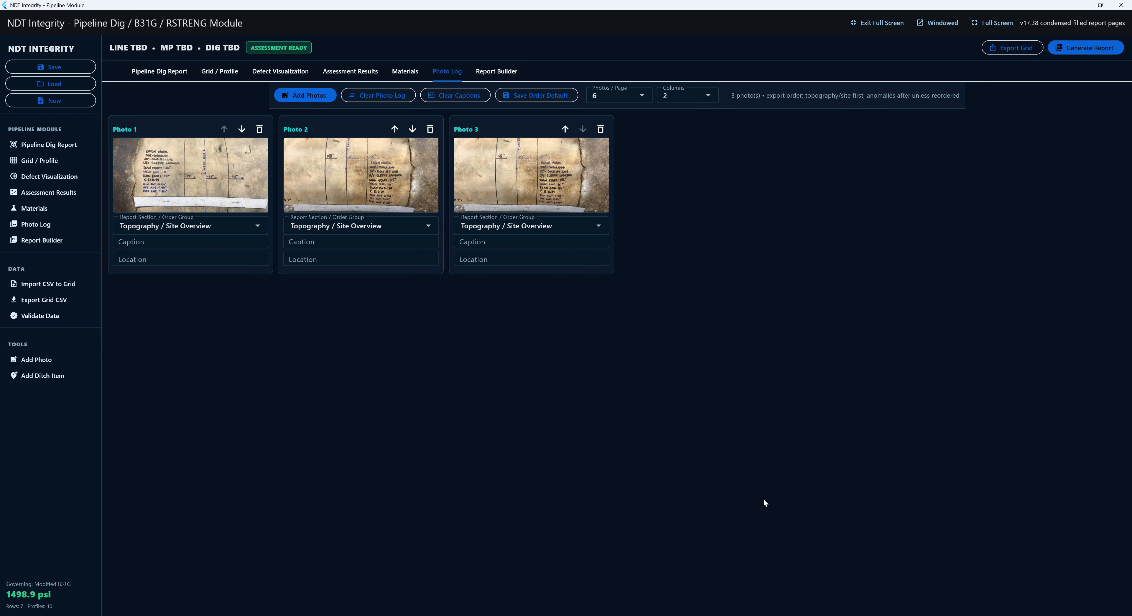
- Assign all three photos to Excavation / Ditch and move the handwritten-note photo last
left_click(177, 225)
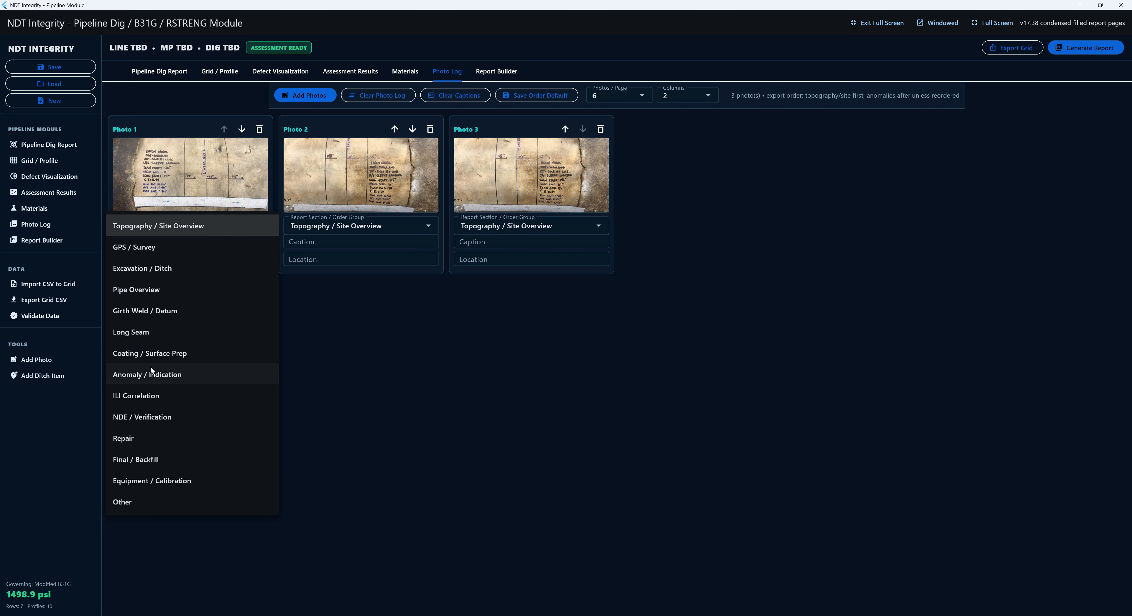
left_click(162, 274)
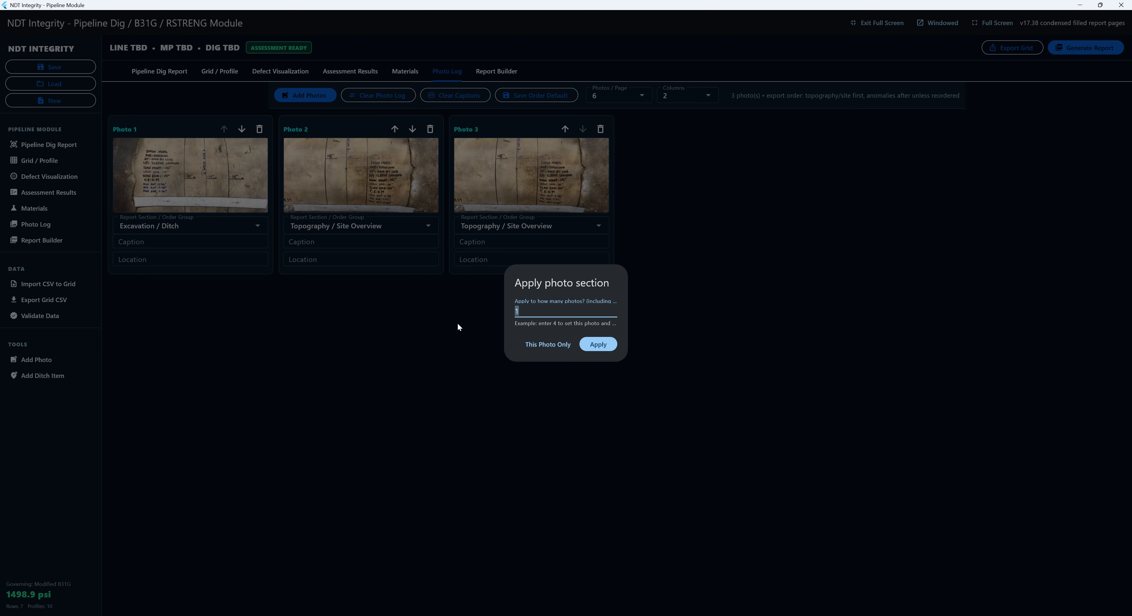
type("3")
left_click(589, 340)
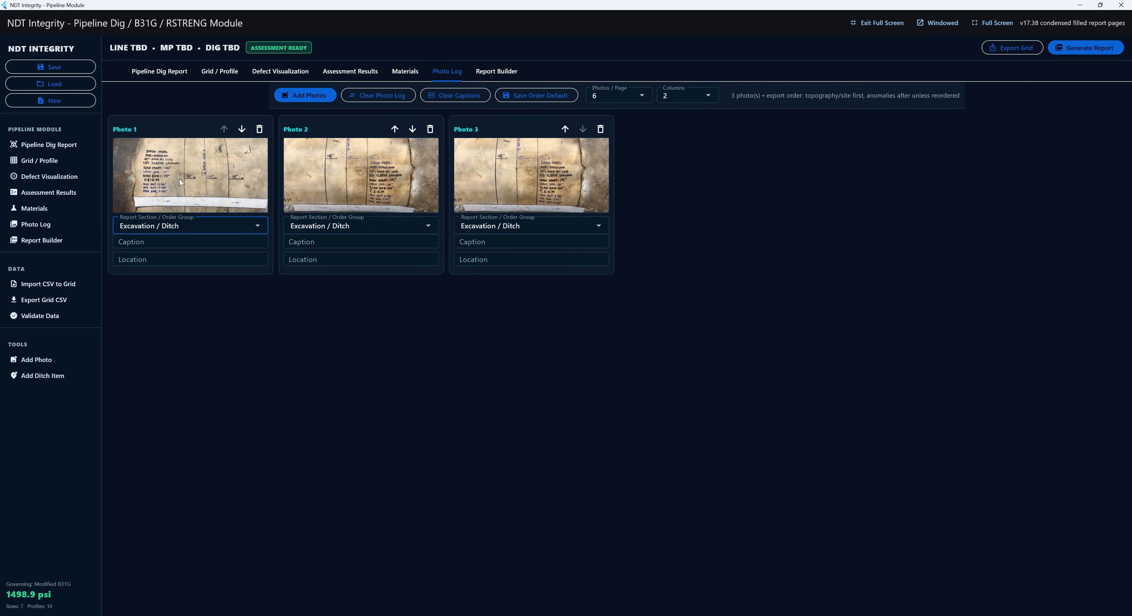
left_click(241, 129)
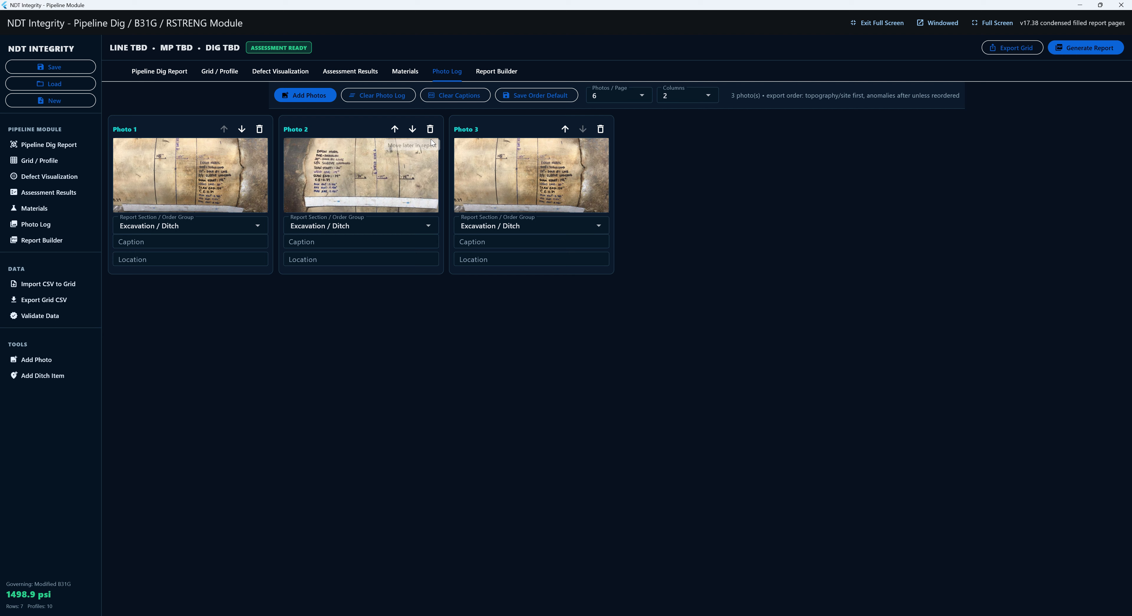
left_click(412, 128)
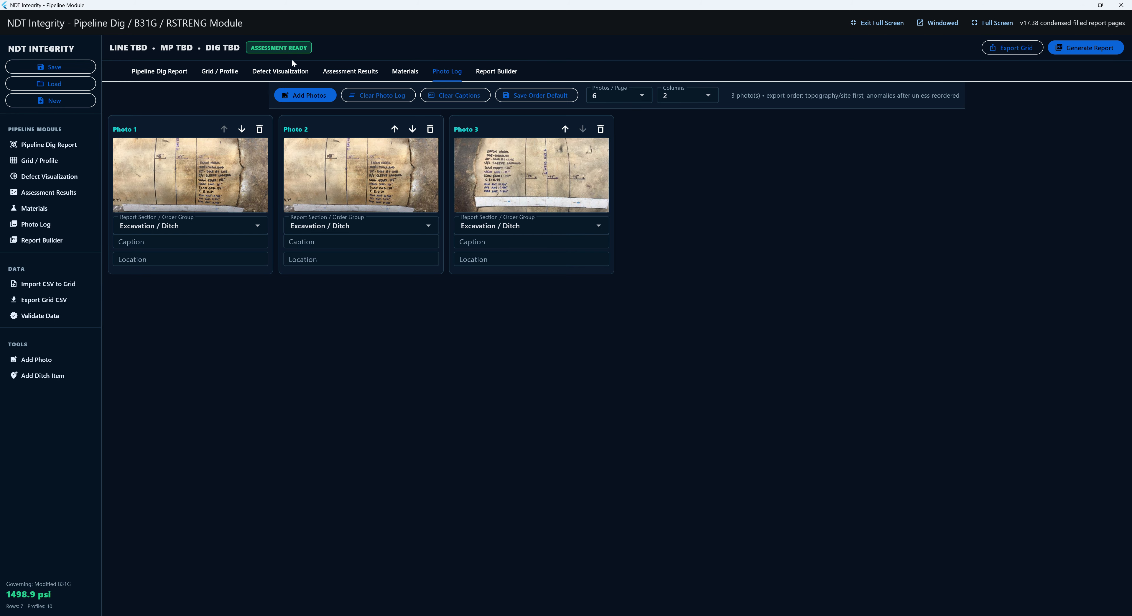
- In the Report Builder, use Logo.png as the cover logo and Cover image.png as the cover image
left_click(502, 70)
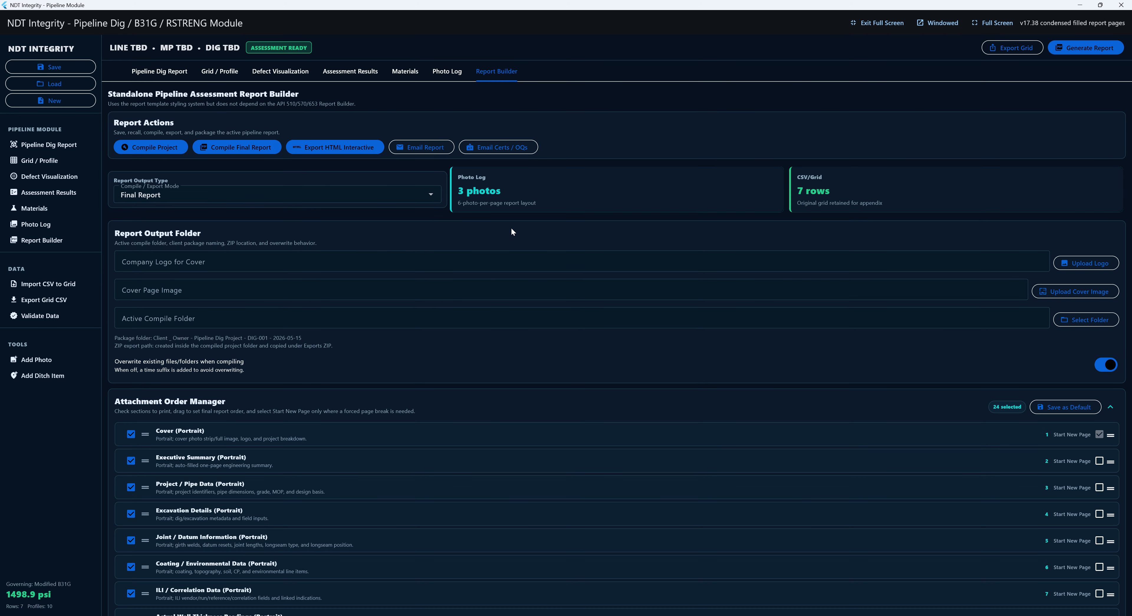
left_click(1066, 266)
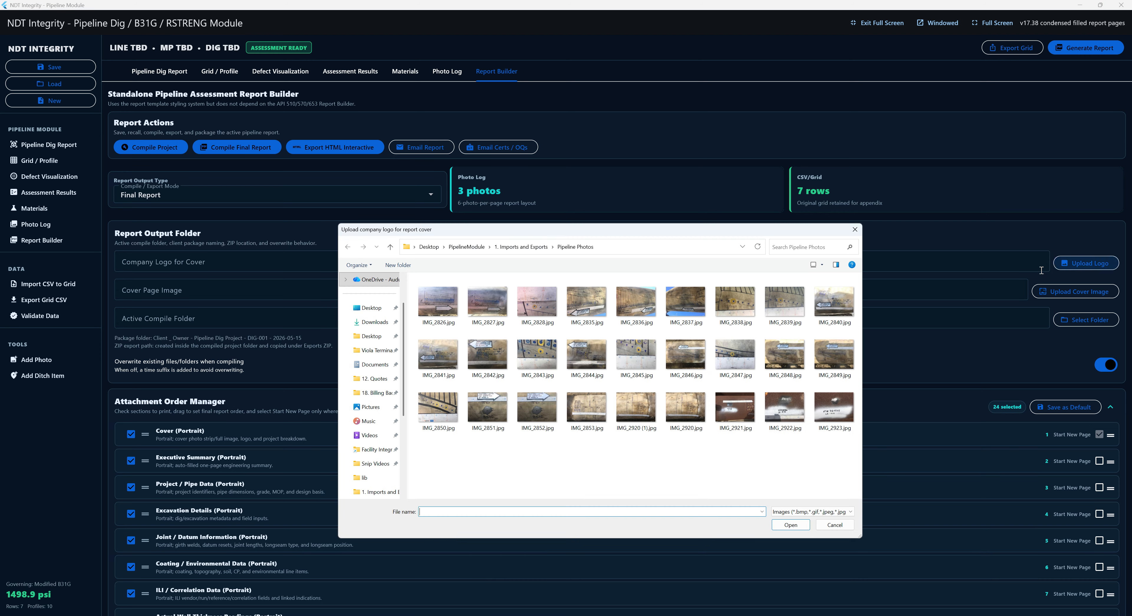
left_click(510, 247)
left_click(477, 333)
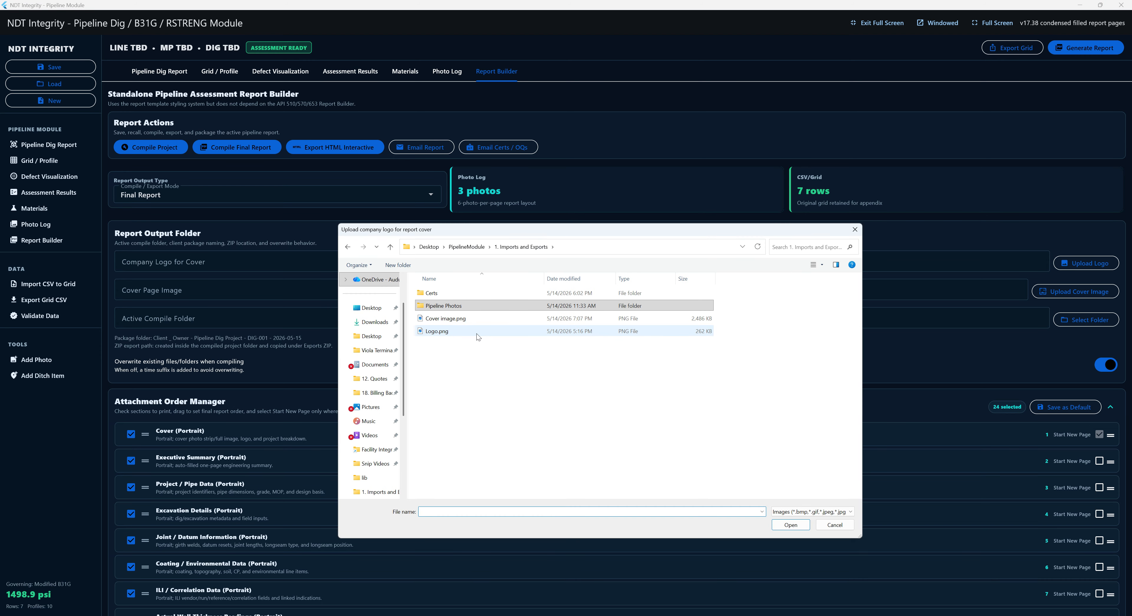
double_click(477, 332)
left_click(1055, 291)
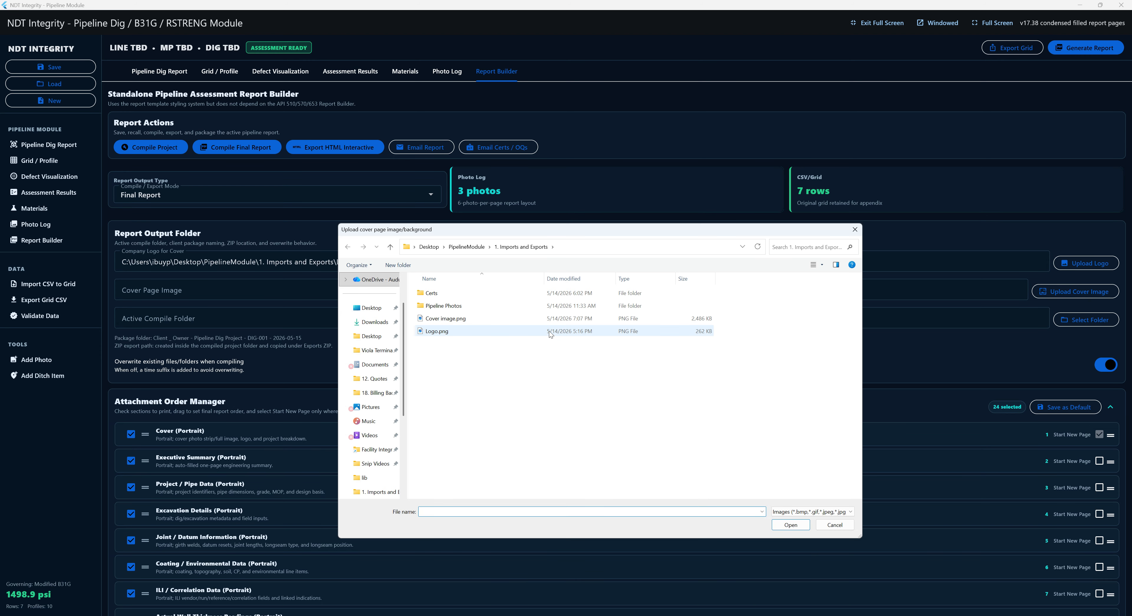
double_click(531, 320)
- Set the Reports folder as the active compile folder
left_click(1062, 320)
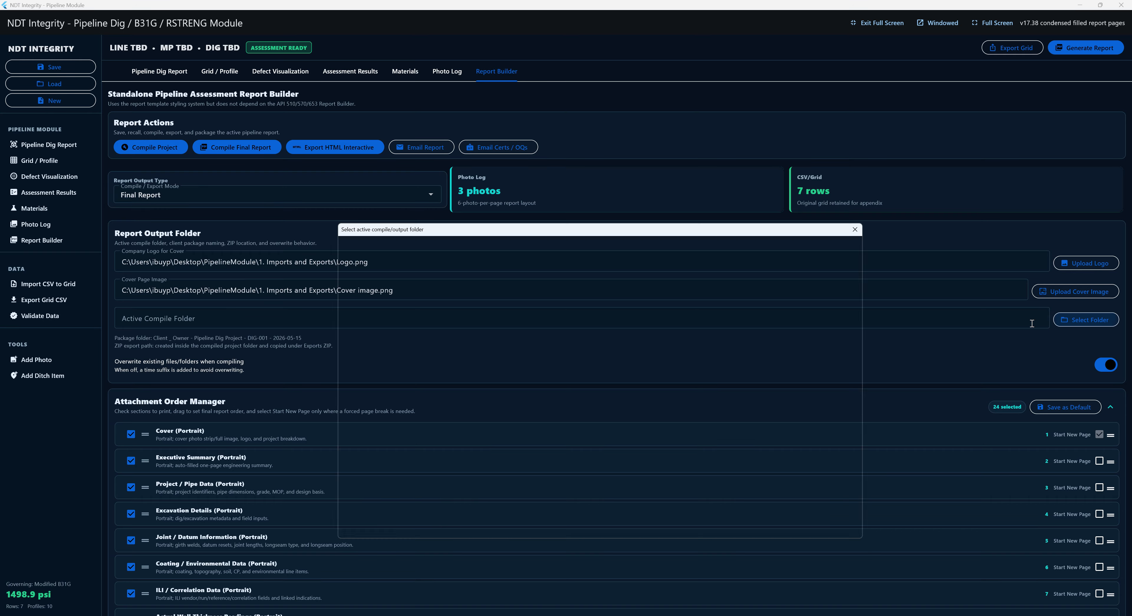
left_click(467, 247)
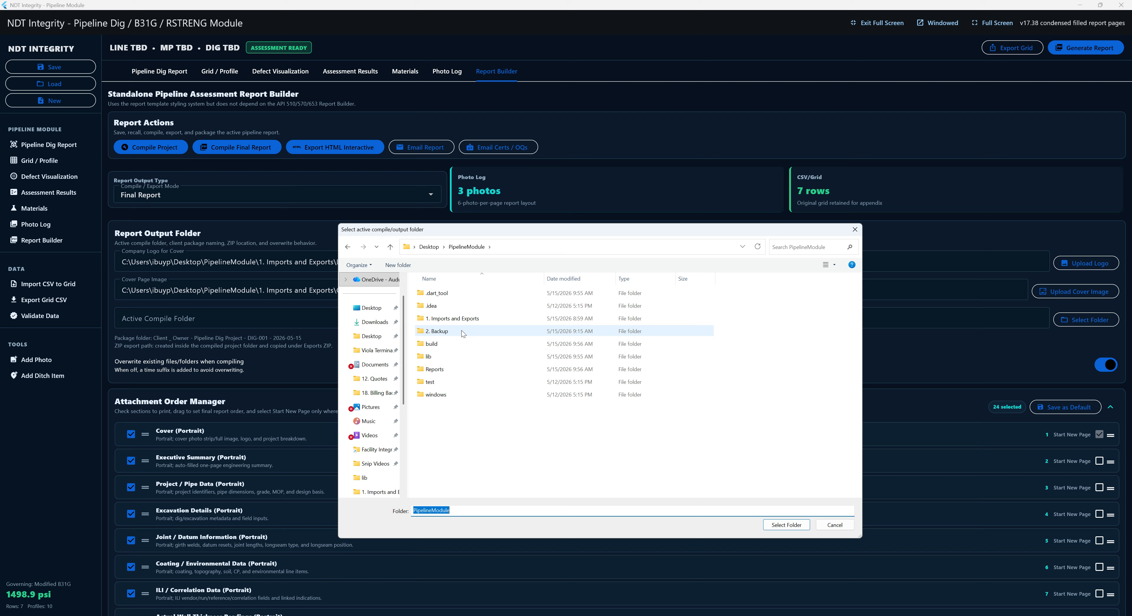
left_click(470, 369)
left_click(787, 525)
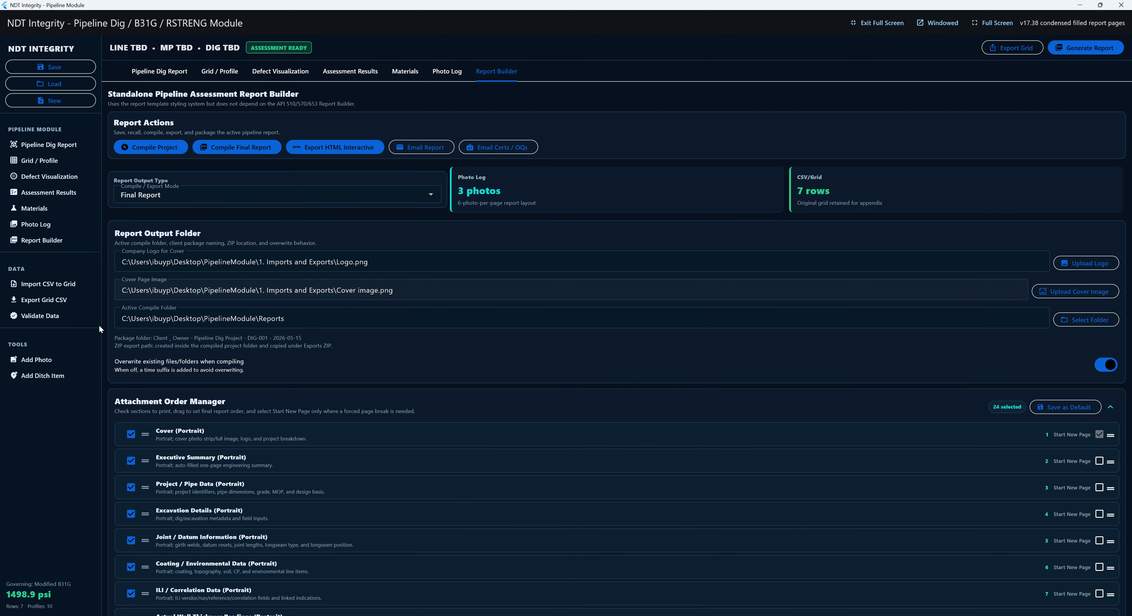
- Drag ILI / Correlation Data above Coating / Environmental Data, right after Joint / Datum Information
scroll(455, 327, "down", 5)
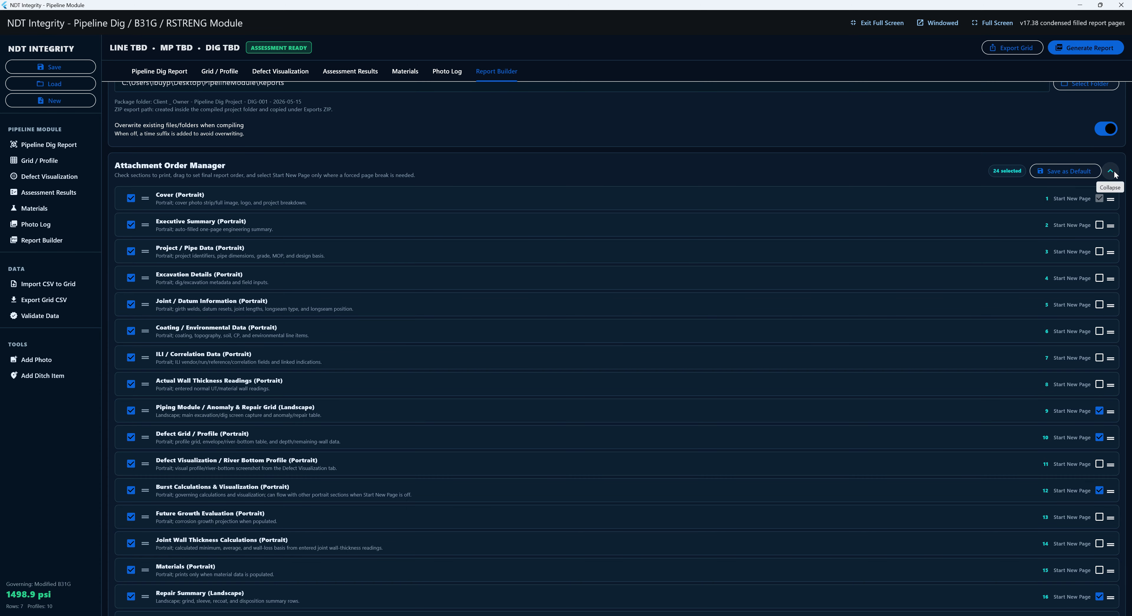
left_click(1111, 171)
left_click(1111, 171)
scroll(543, 251, "down", 2)
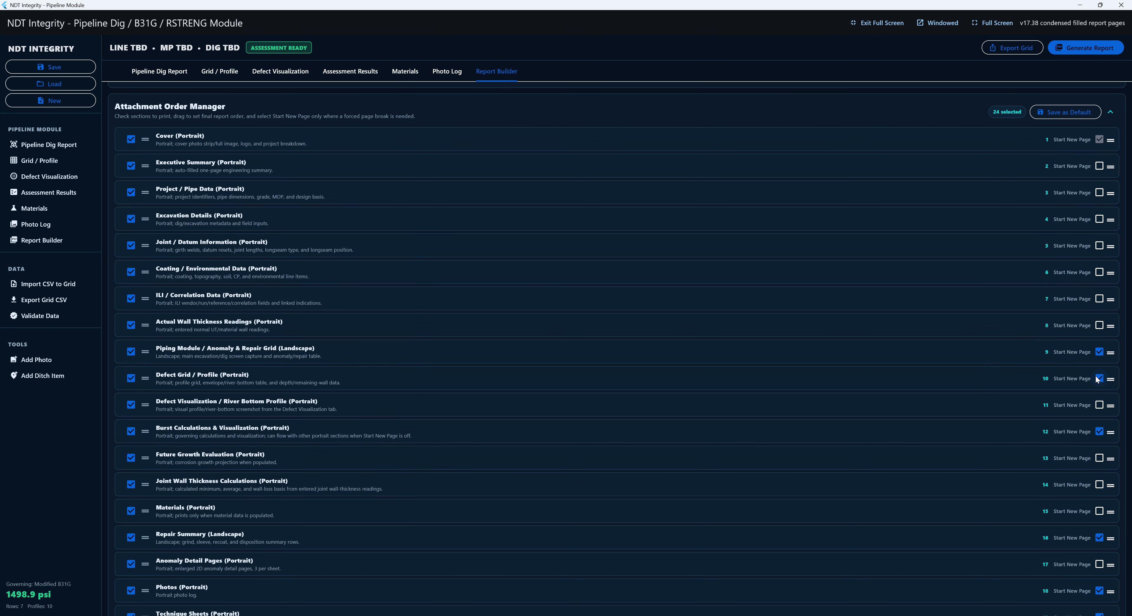
left_click_drag(1109, 299, 1076, 262)
scroll(568, 302, "down", 7)
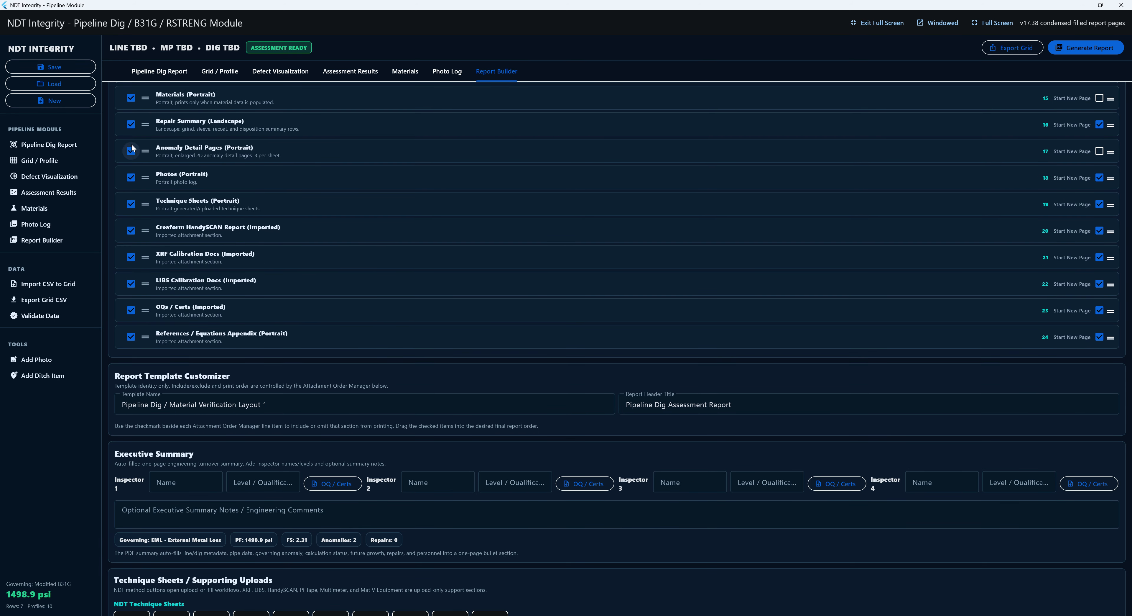
scroll(234, 298, "down", 4)
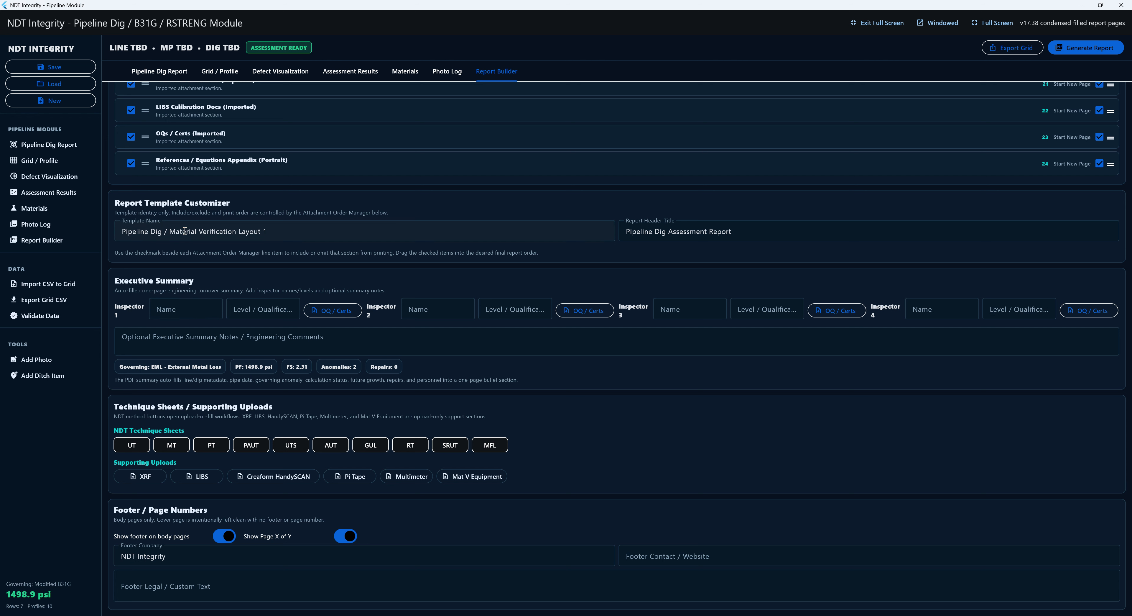
- Enter Inspector 1's name at Level III and attach two certificate files from Certs
left_click(161, 314)
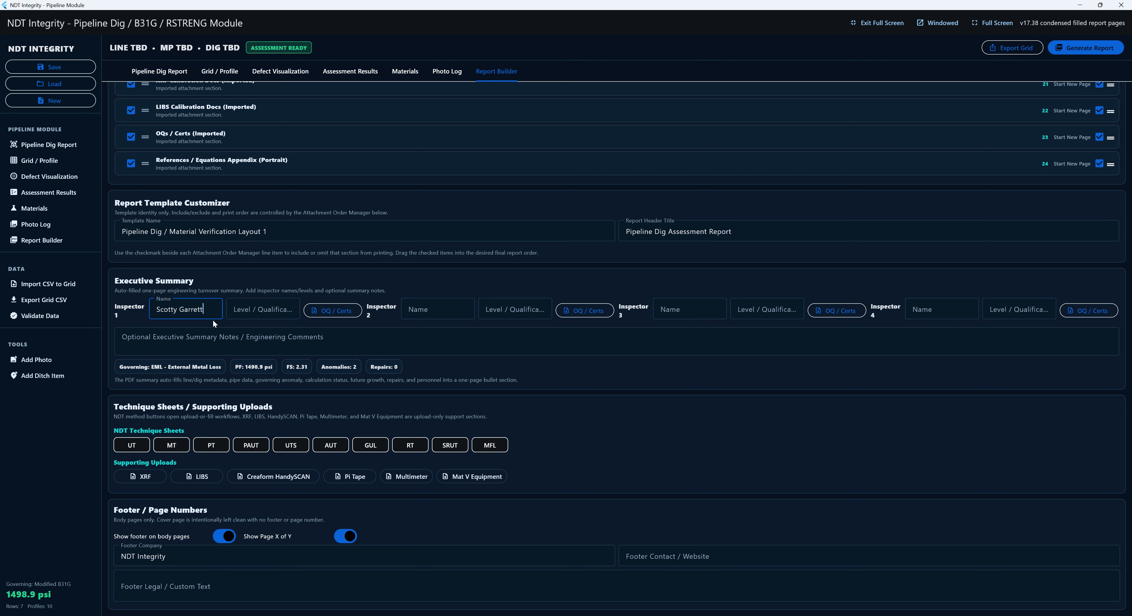
key("Tab")
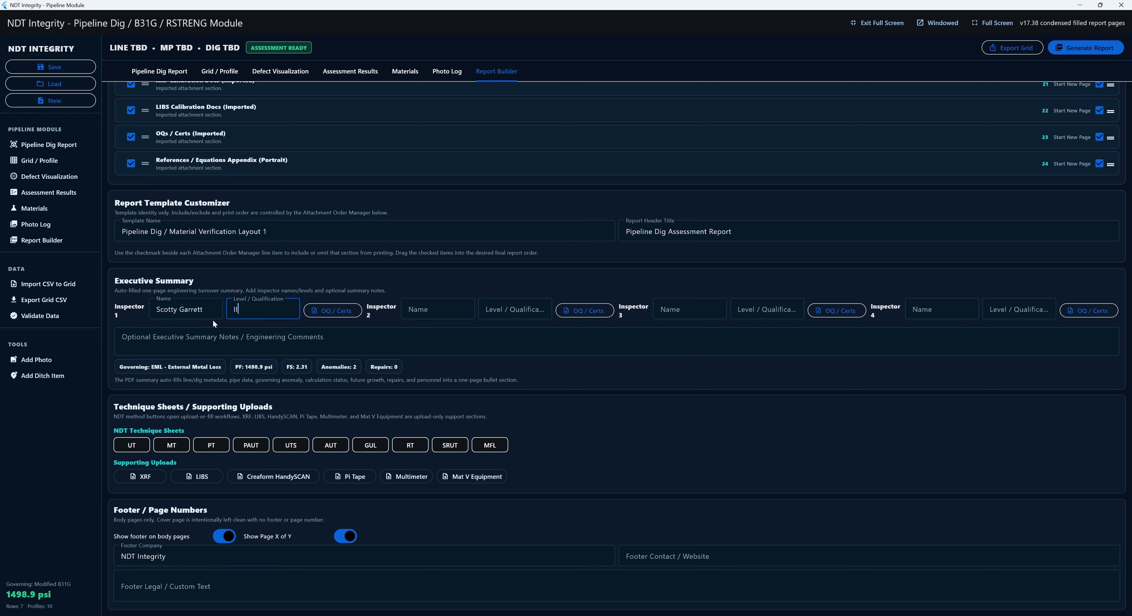
left_click(325, 311)
left_click(466, 247)
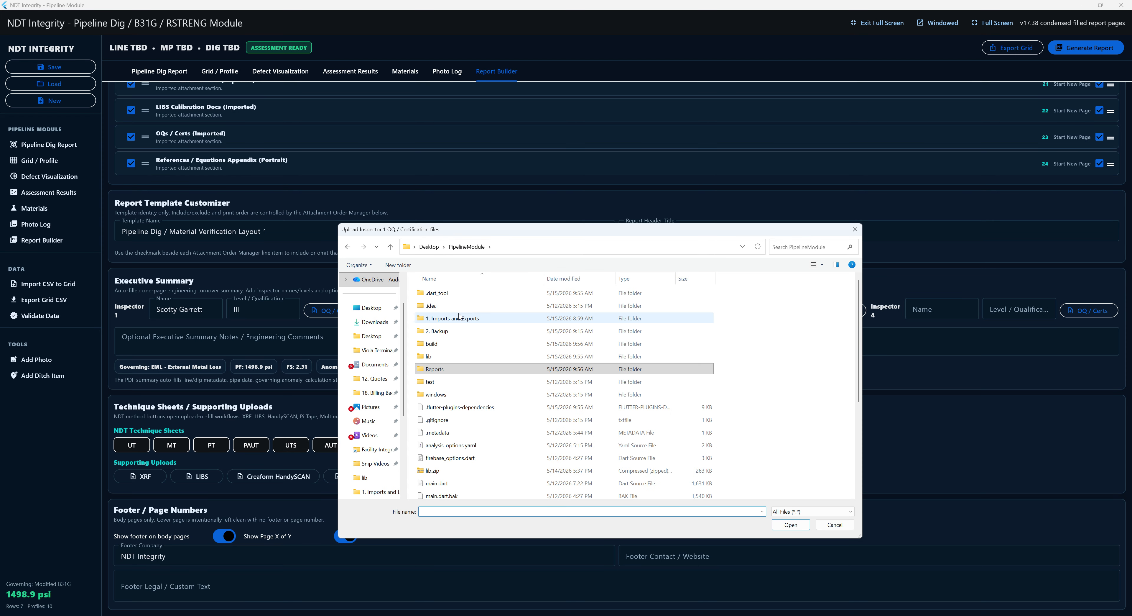
double_click(459, 317)
double_click(448, 293)
left_click(438, 303)
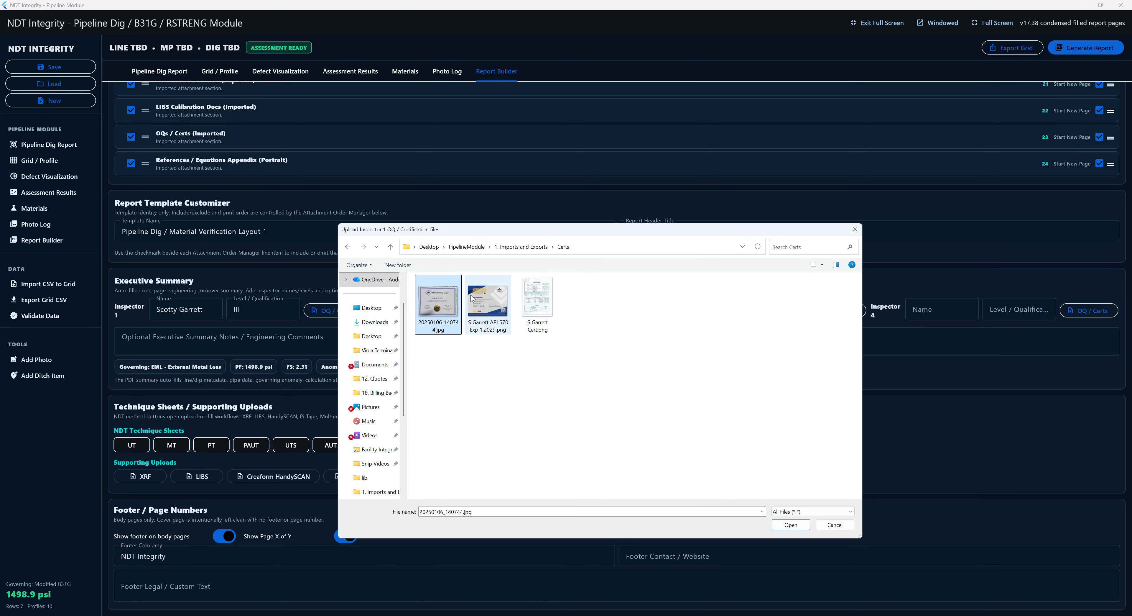
left_click(488, 303, "ctrl")
left_click(791, 524)
- Enter Tech 2 as Inspector 2 with qualification level II
left_click(444, 313)
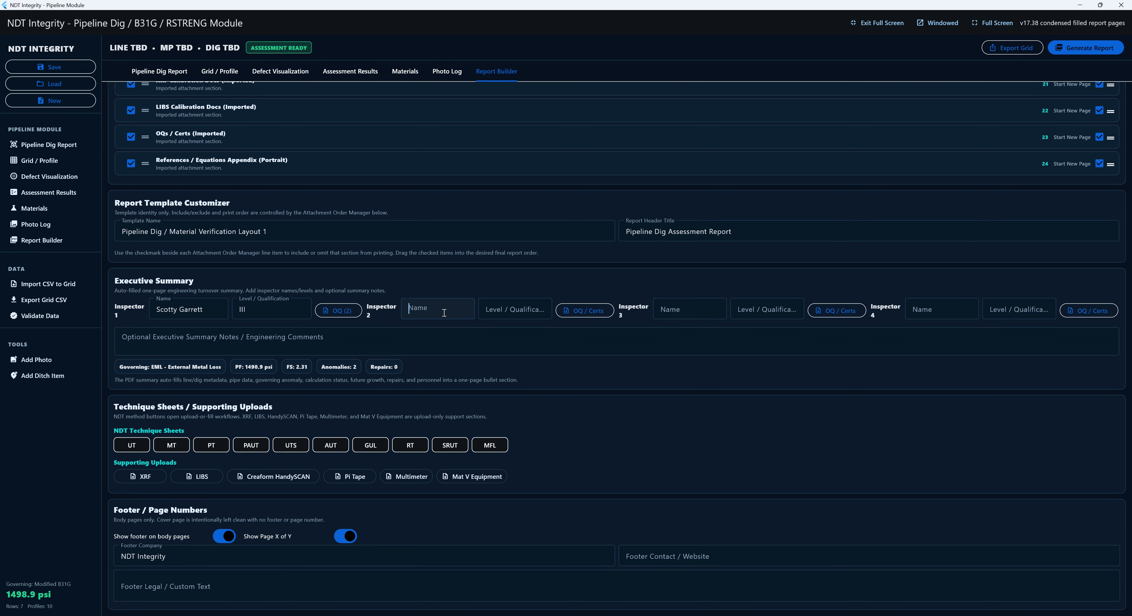
type("Rw")
key("BackSpace")
key("BackSpace")
type("Tech 2")
key("Tab")
type("II")
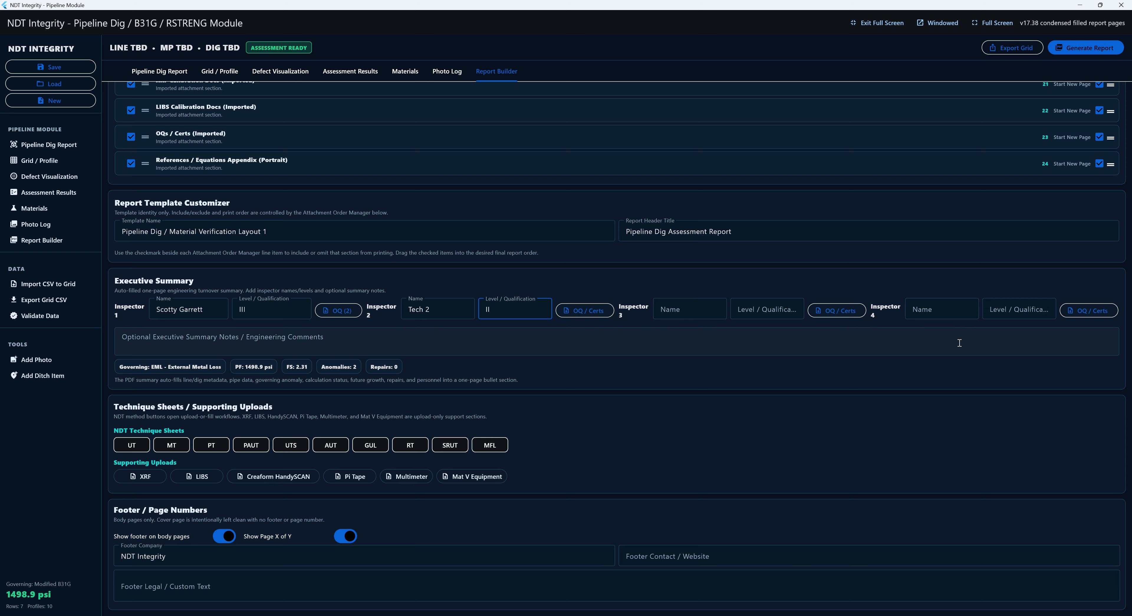
- Add fillable UT and MT technique sheets to the report using No - Fill Out Sheet
left_click(140, 448)
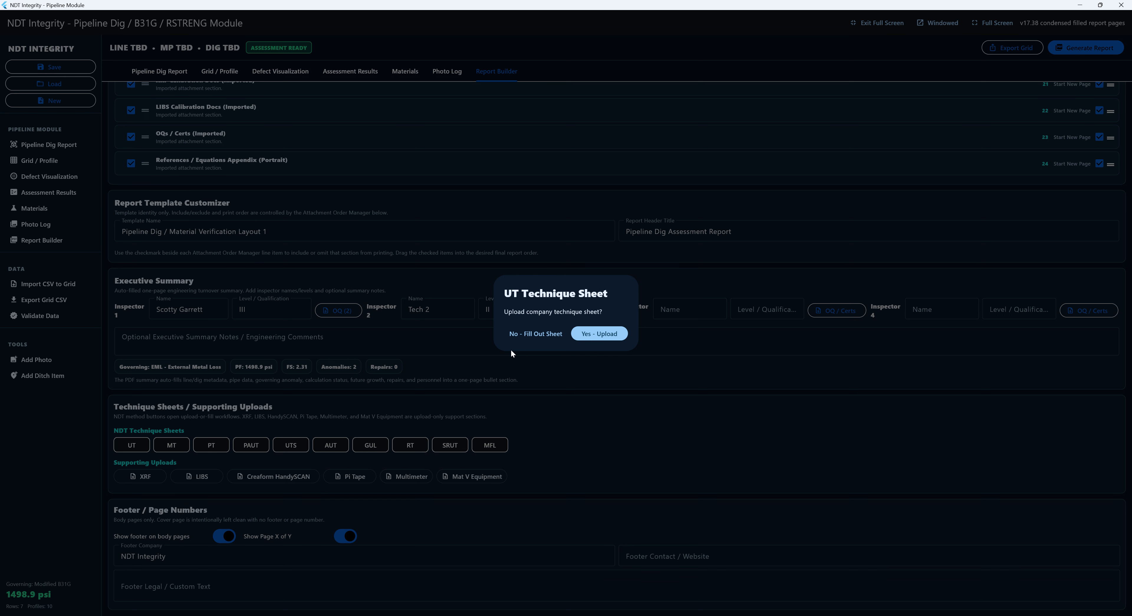
left_click(552, 338)
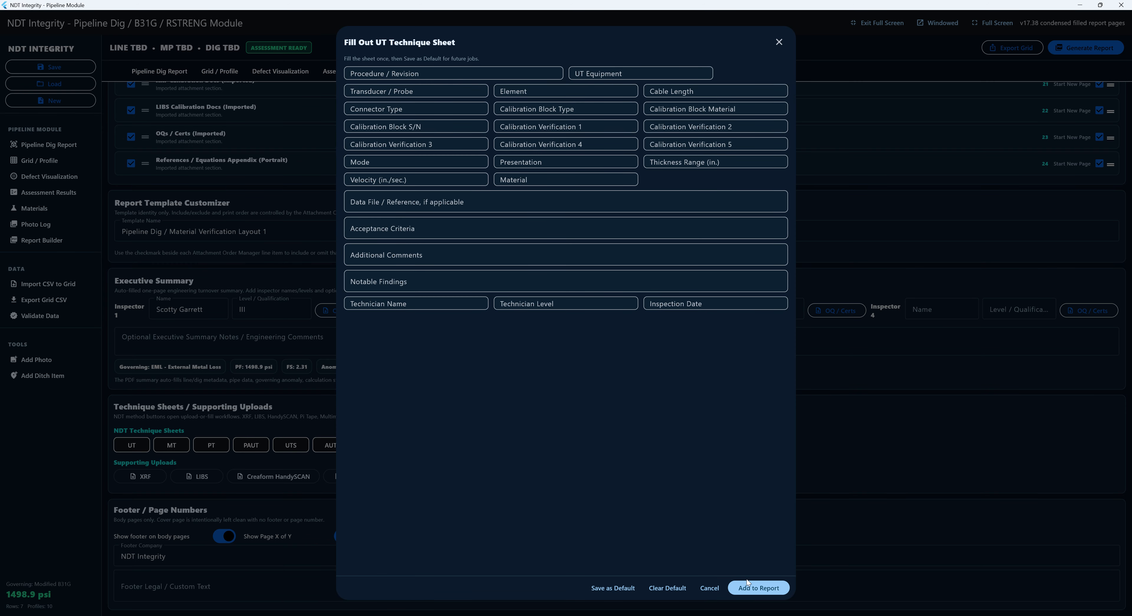
left_click(756, 587)
left_click(185, 447)
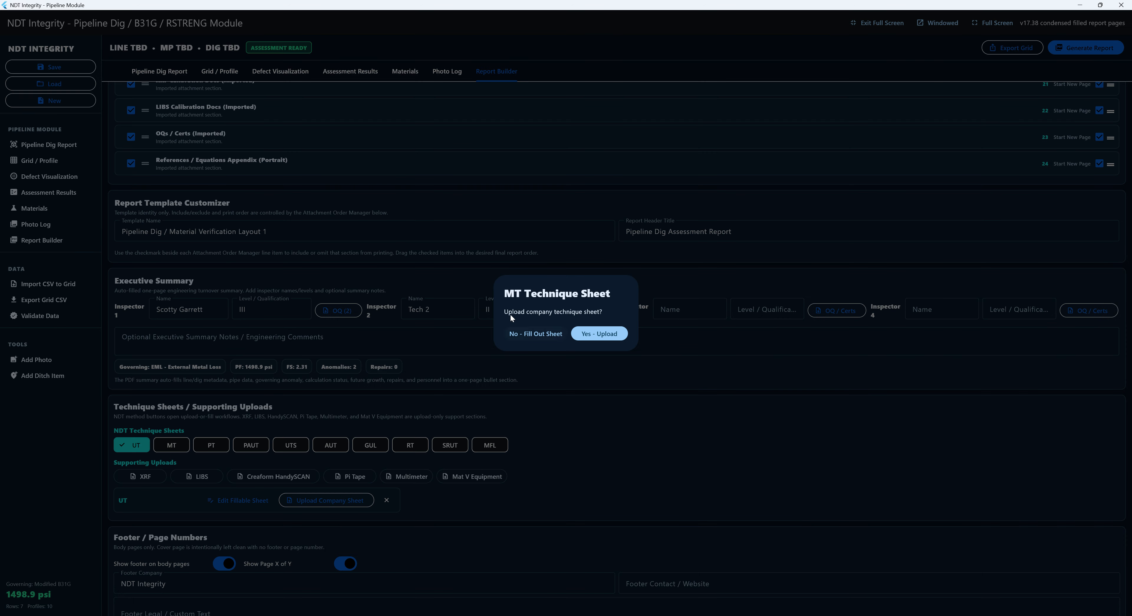
left_click(548, 333)
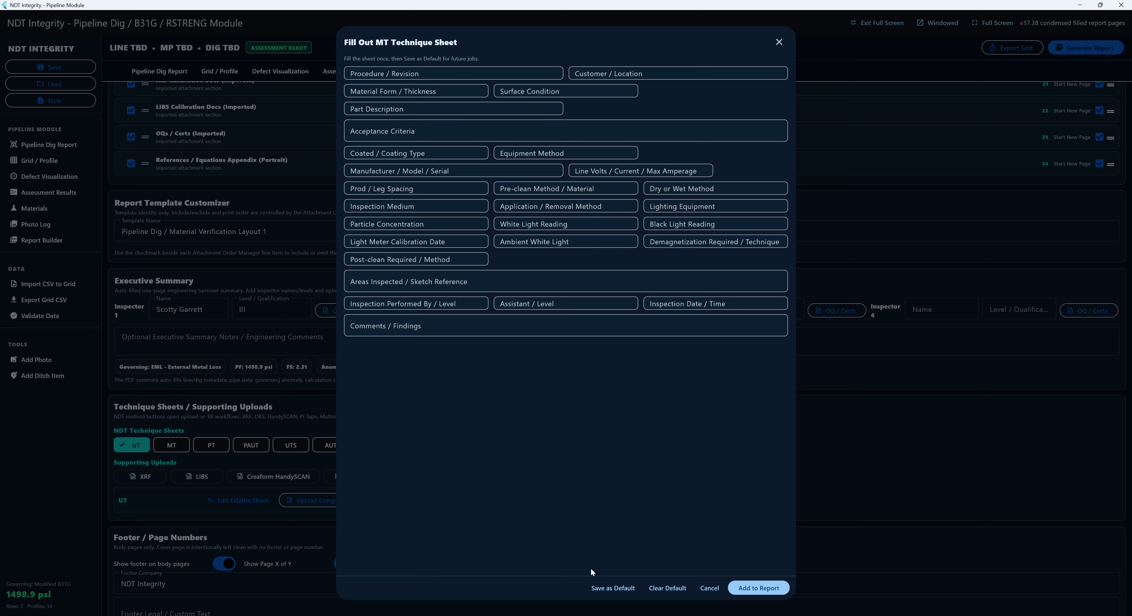
left_click(736, 586)
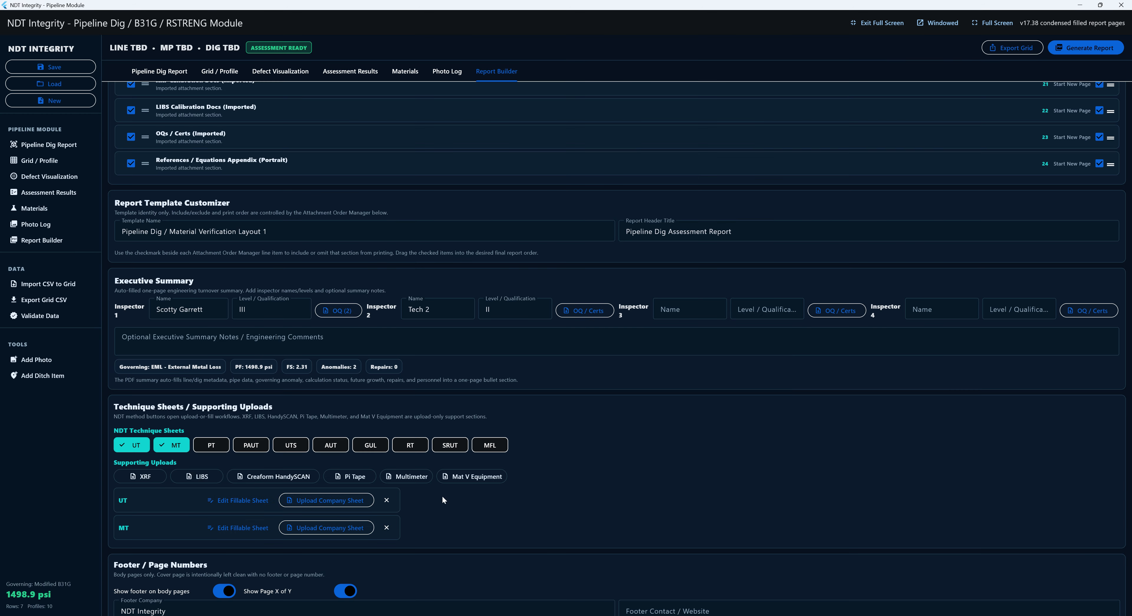
scroll(473, 456, "down", 1)
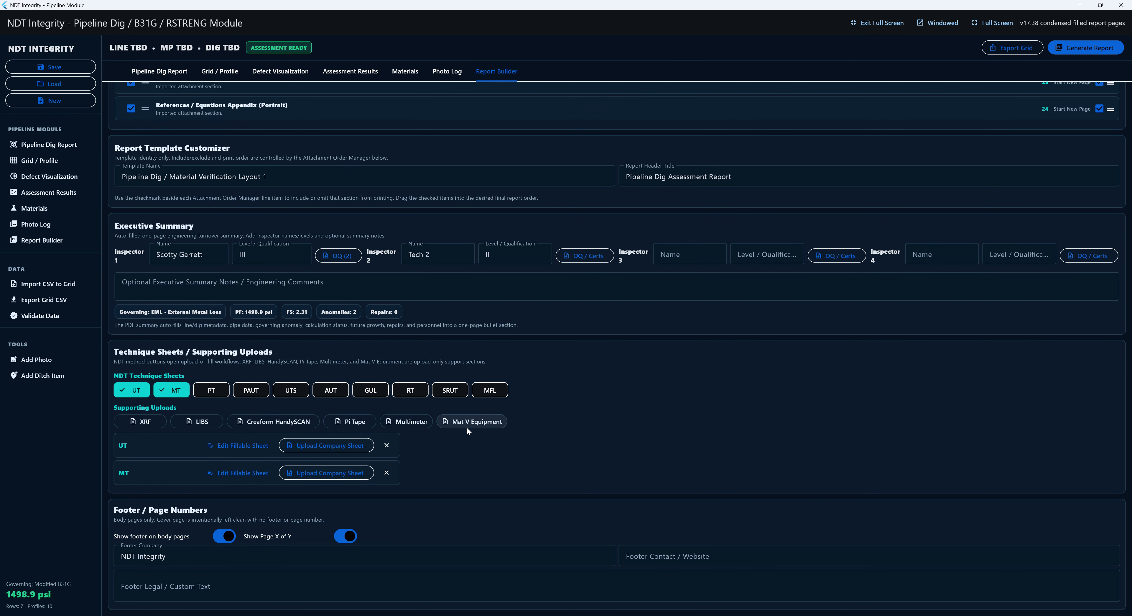
- Start editing the footer legal text, then return to the top of the page
left_click(179, 585)
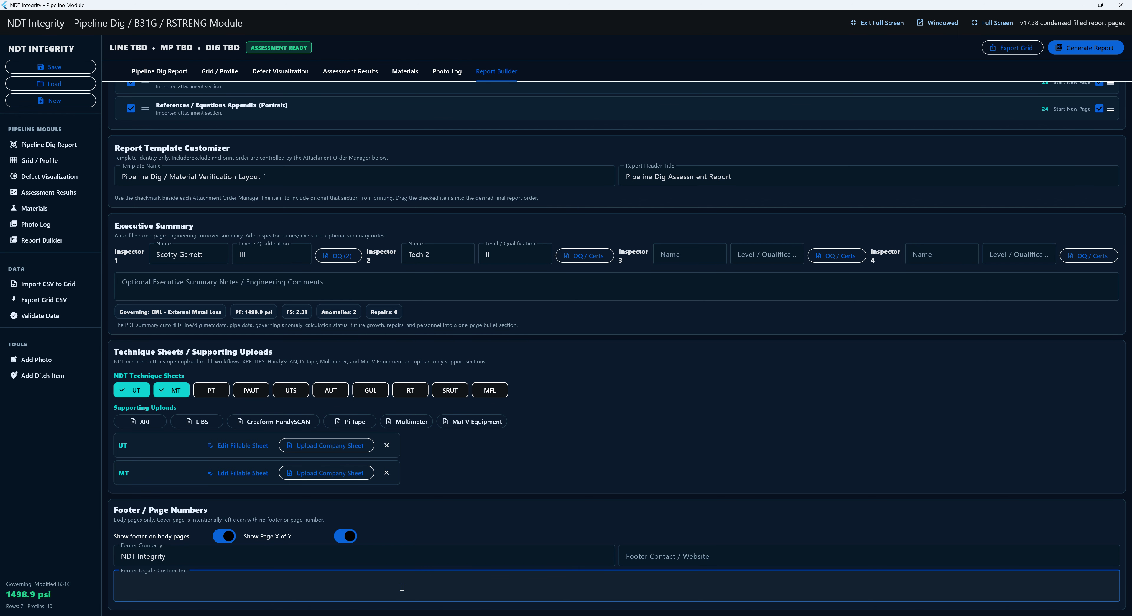
scroll(452, 491, "up", 3)
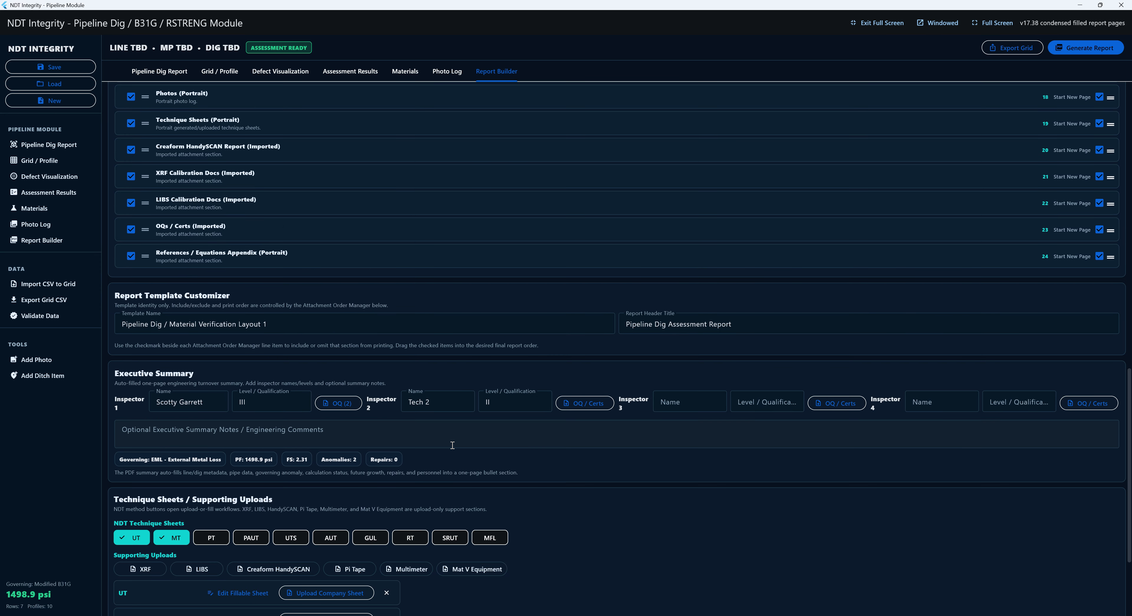
scroll(451, 444, "up", 15)
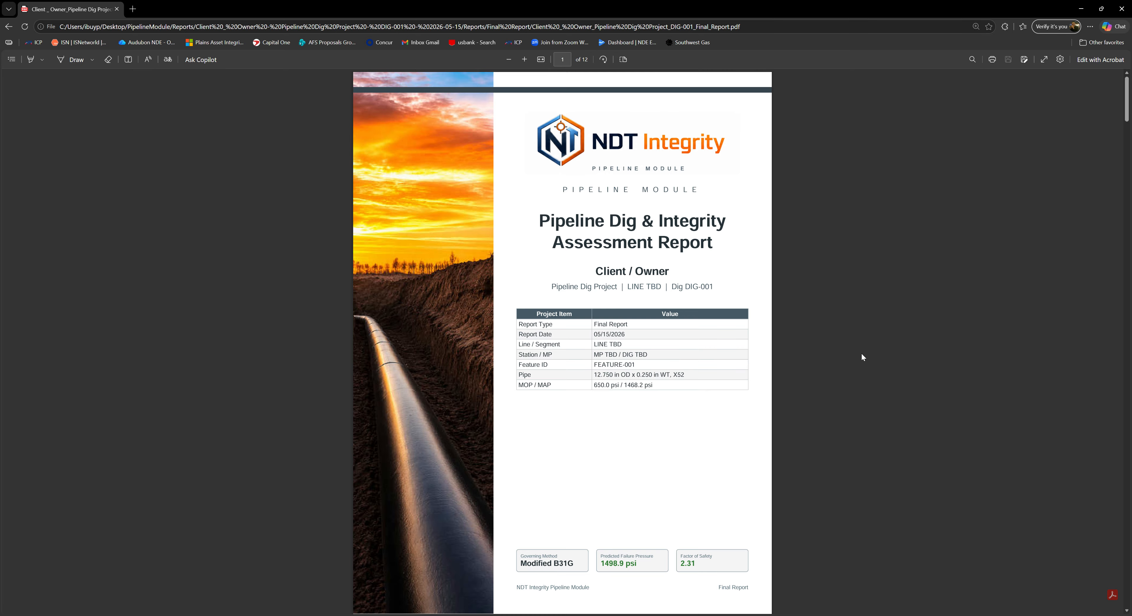
- Read the DIG-001 PDF's joint, ILI, coating and wall thickness tables (Joint 1 at .23) down to the Anomaly / Repair Grid
scroll(862, 357, "down", 12)
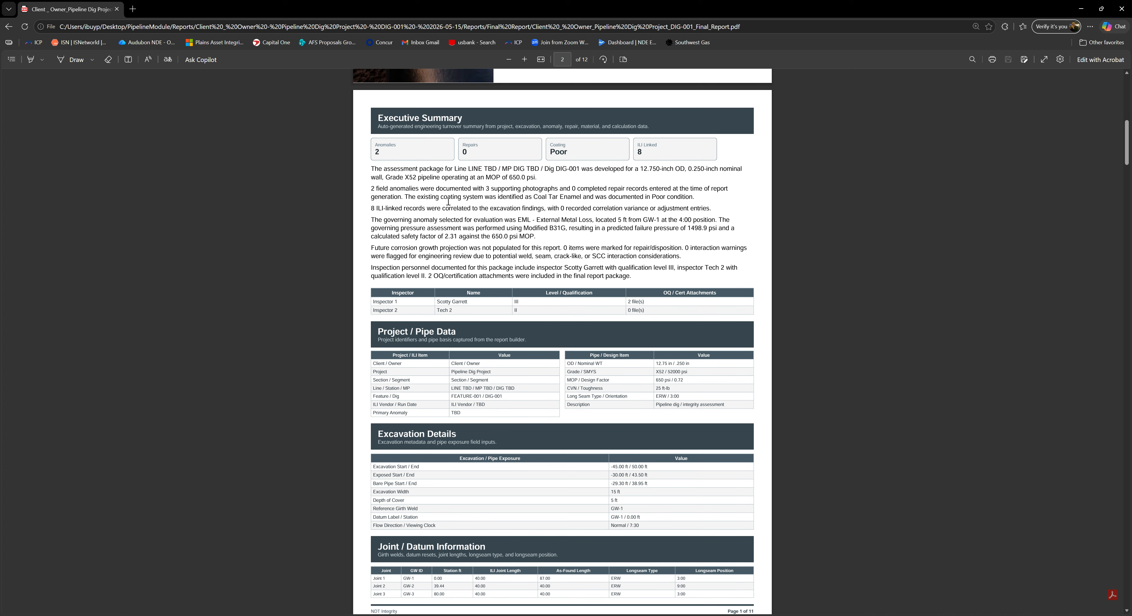
scroll(555, 264, "down", 2)
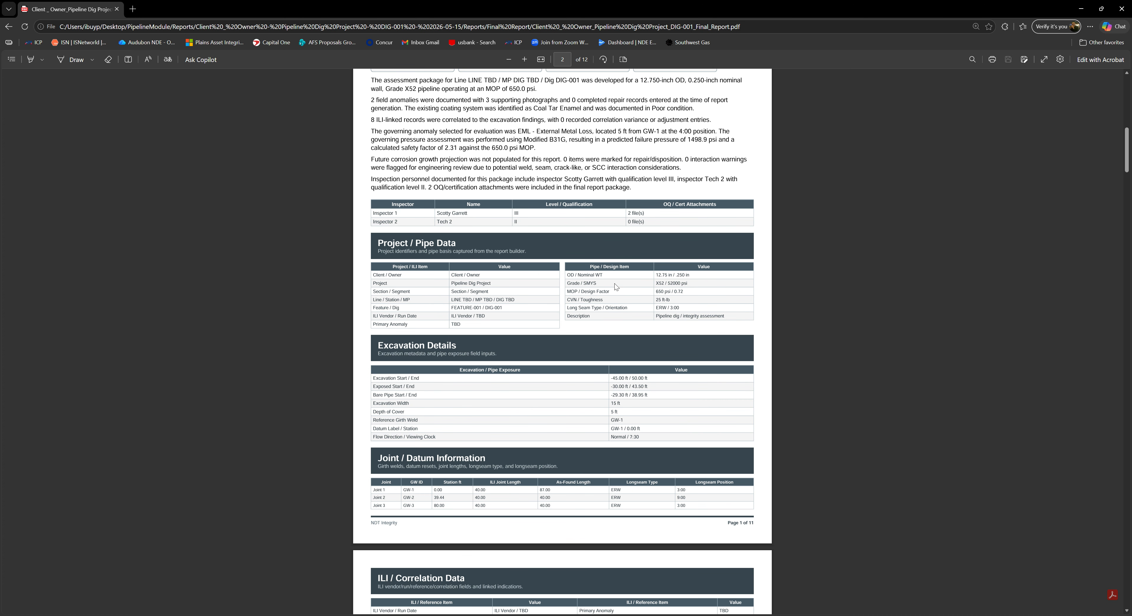
scroll(617, 286, "up", 2)
scroll(288, 176, "down", 2)
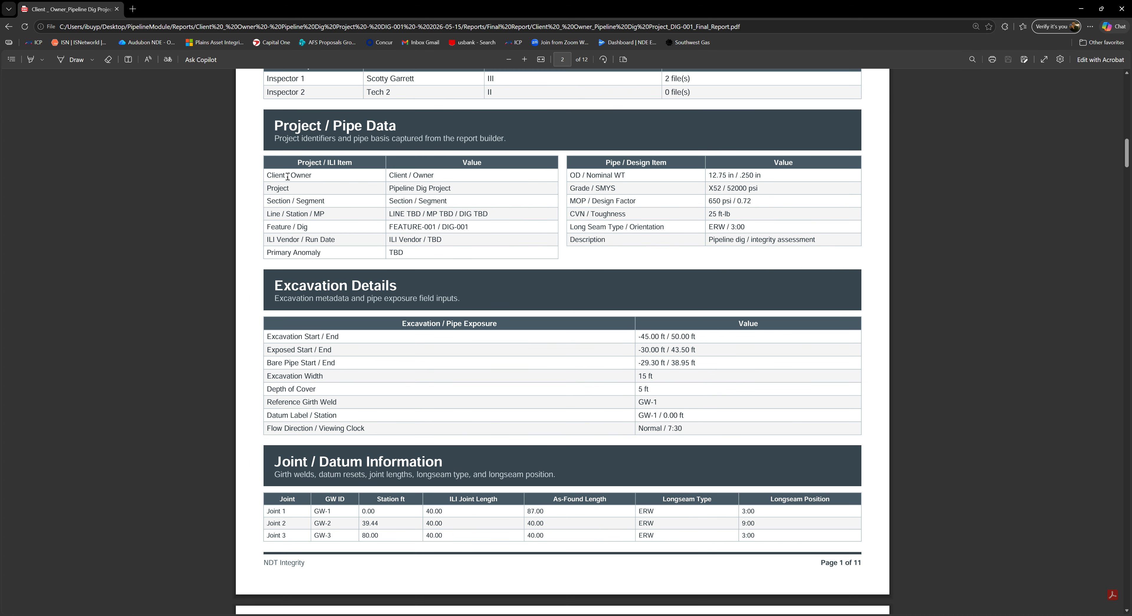
scroll(472, 239, "down", 4)
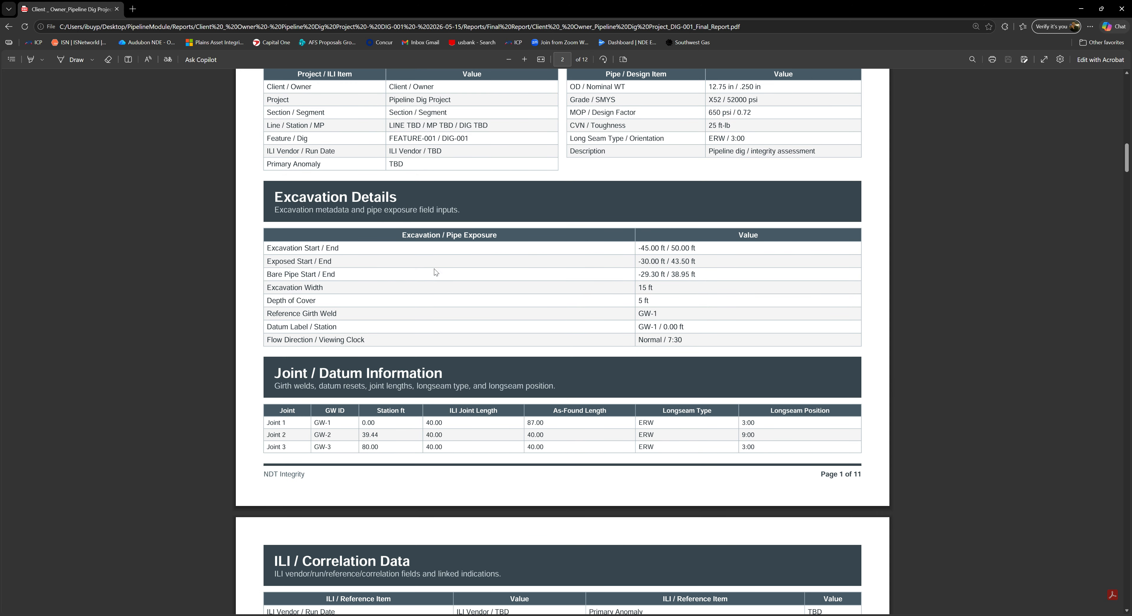
scroll(571, 292, "down", 1)
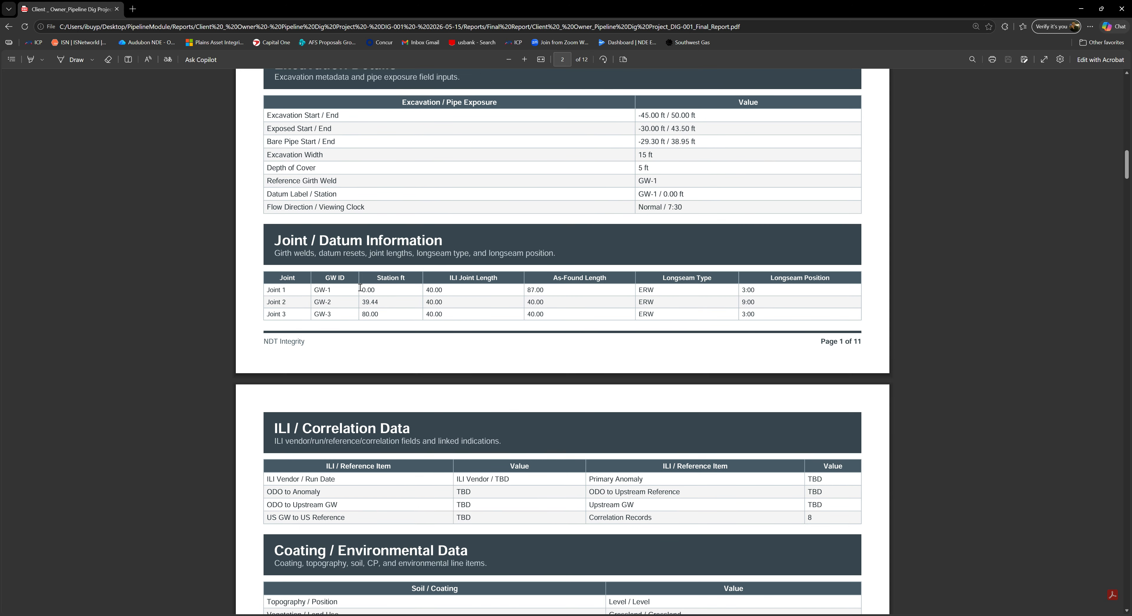
scroll(567, 314, "down", 3)
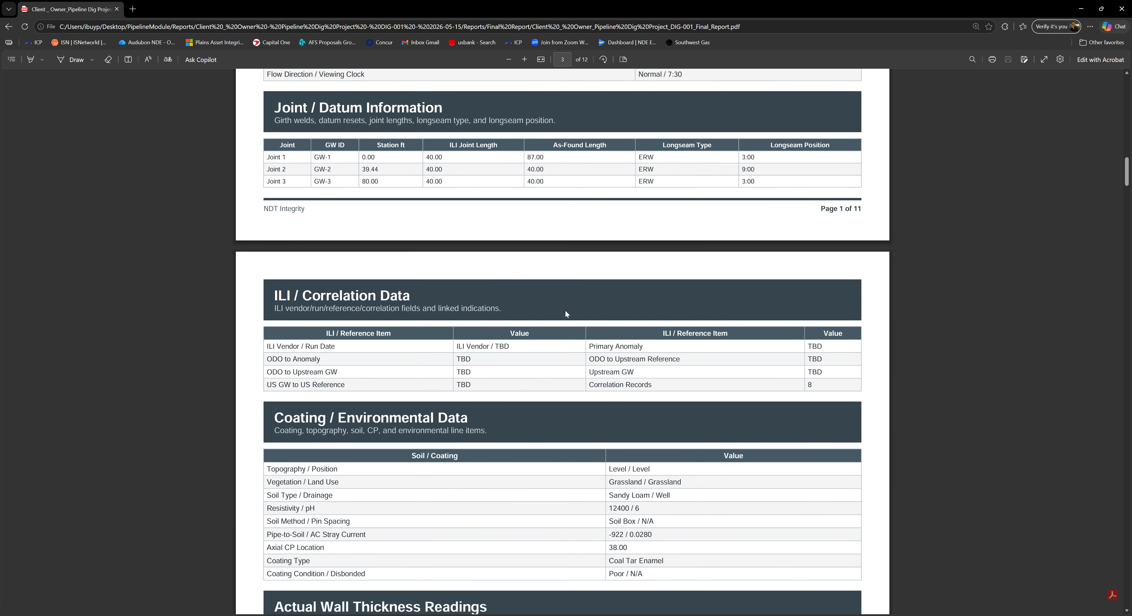
scroll(567, 314, "down", 3)
scroll(570, 293, "down", 2)
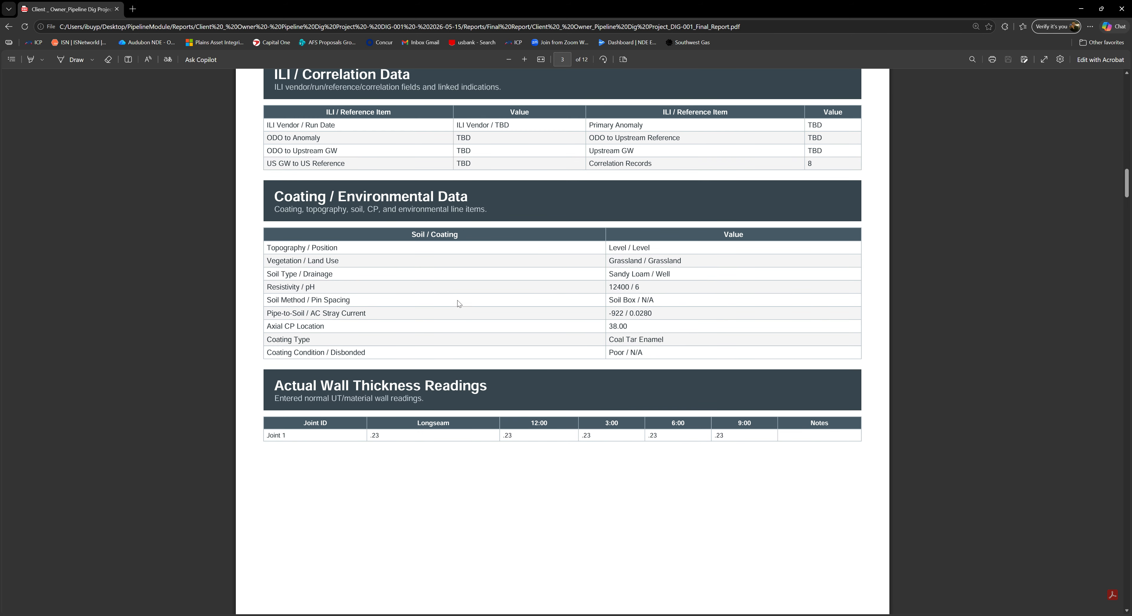
scroll(614, 315, "down", 3)
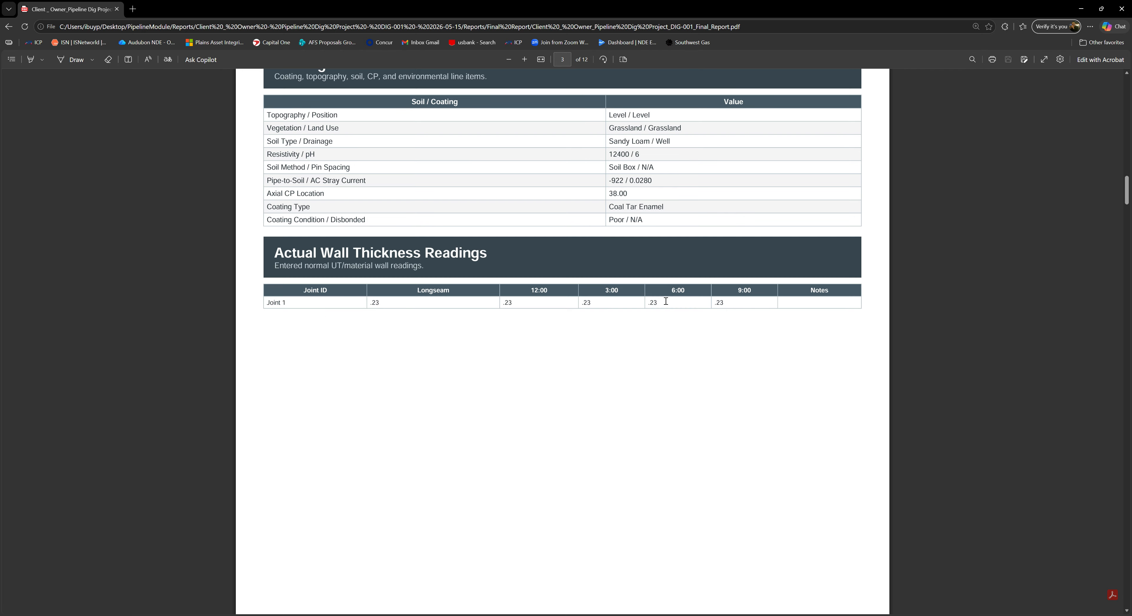
scroll(736, 330, "down", 10)
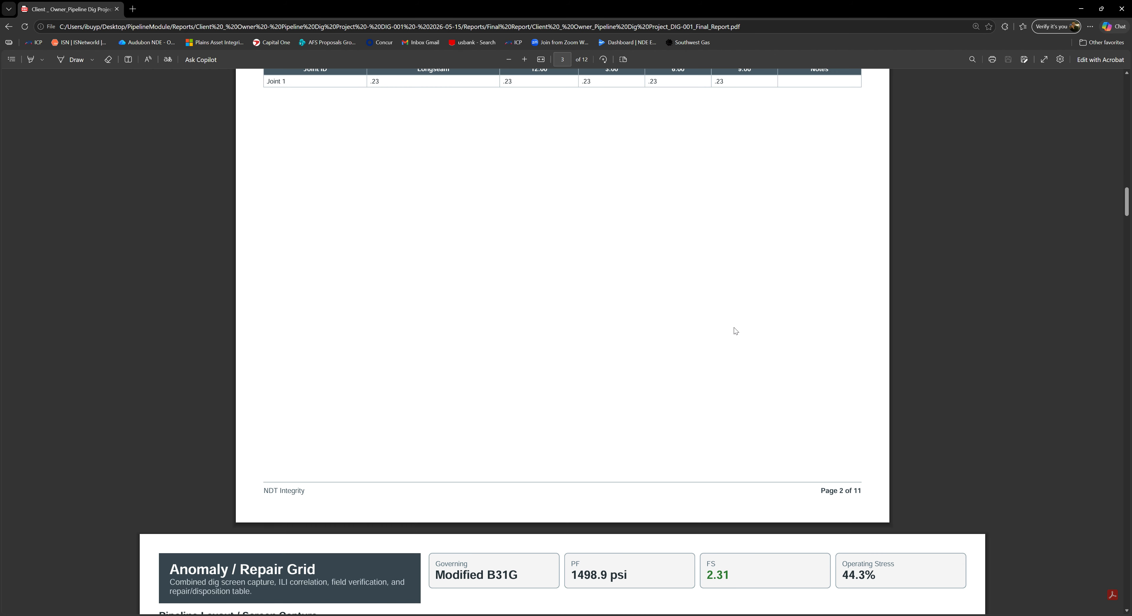
- Page through the remaining pages of the DIG-001 final report PDF
scroll(734, 328, "down", 2)
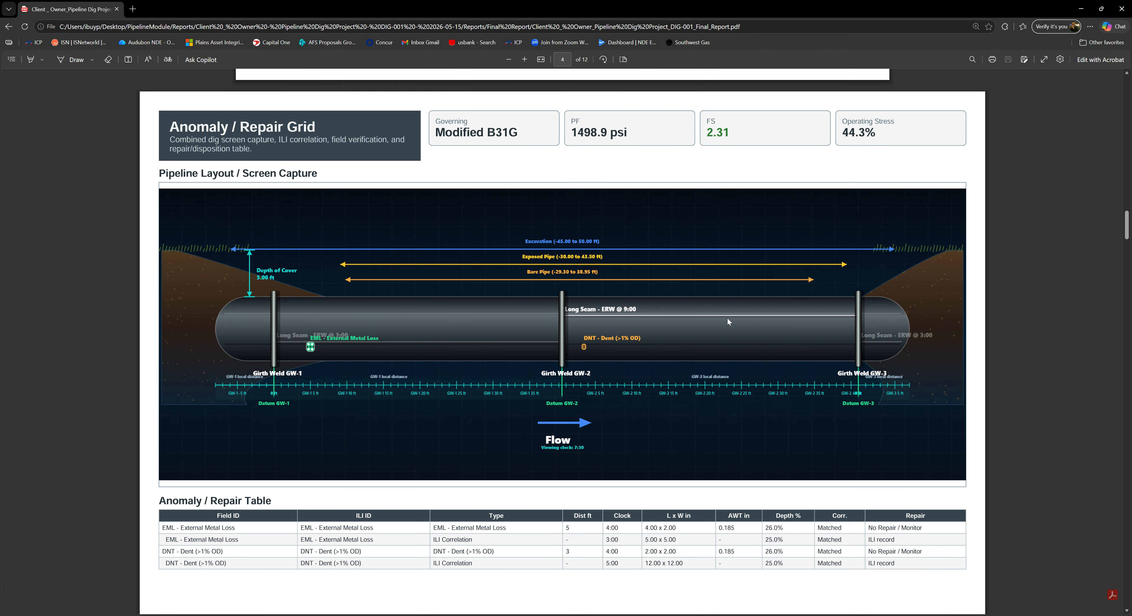
scroll(667, 315, "down", 1)
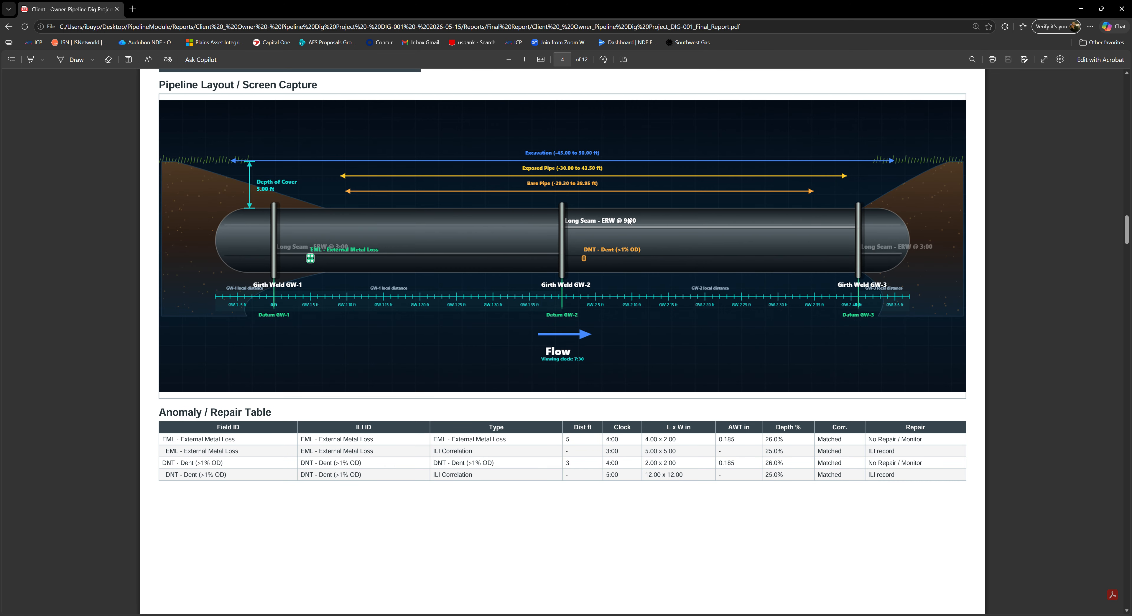
scroll(584, 296, "down", 2)
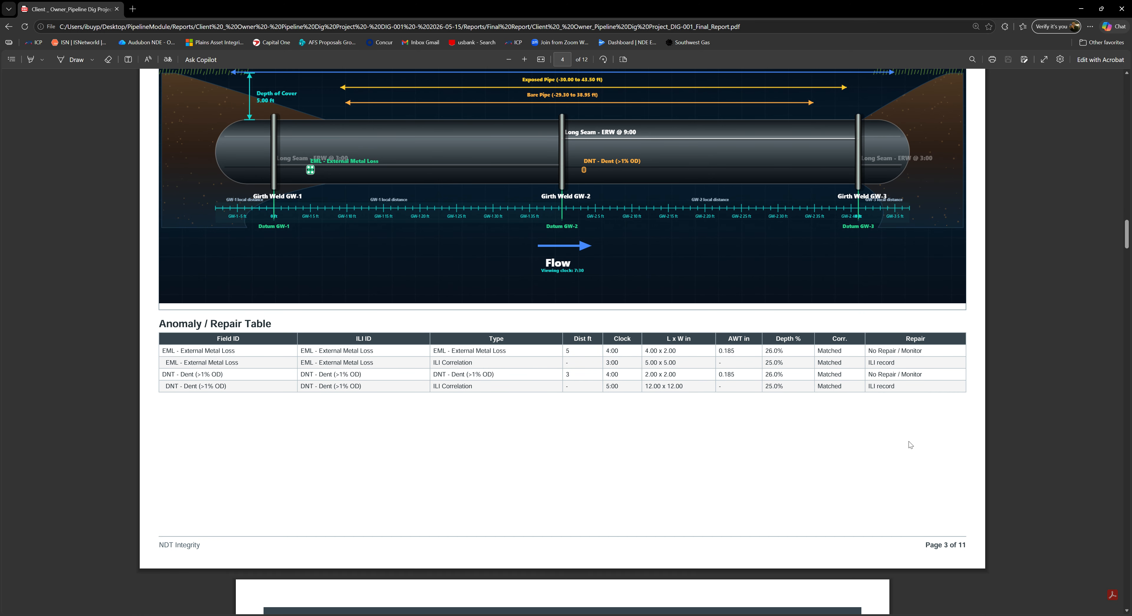
scroll(520, 394, "down", 11)
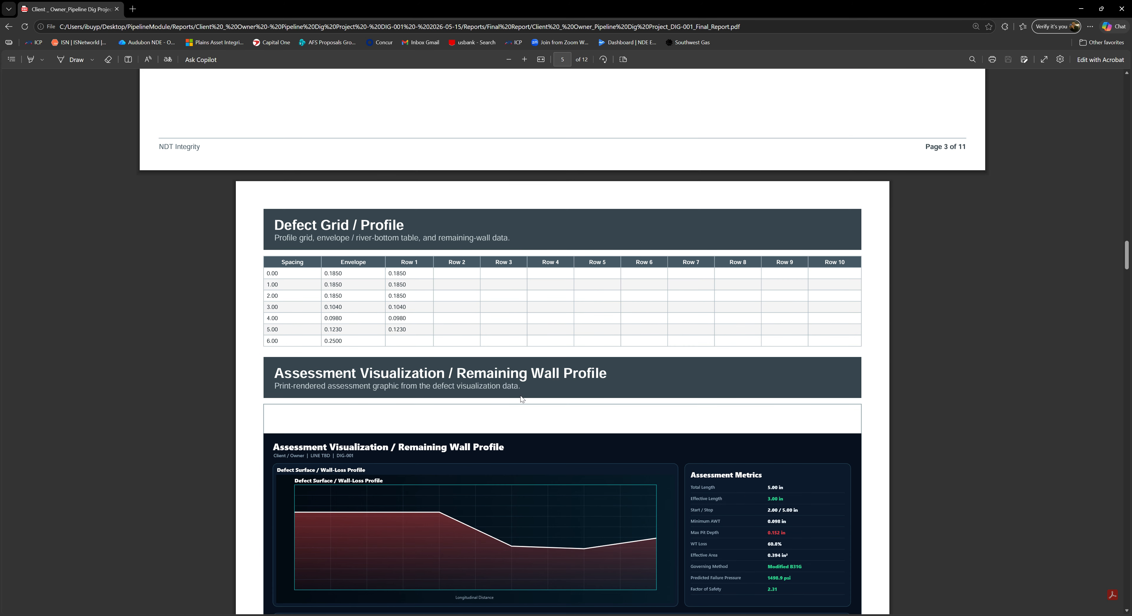
scroll(464, 308, "down", 2)
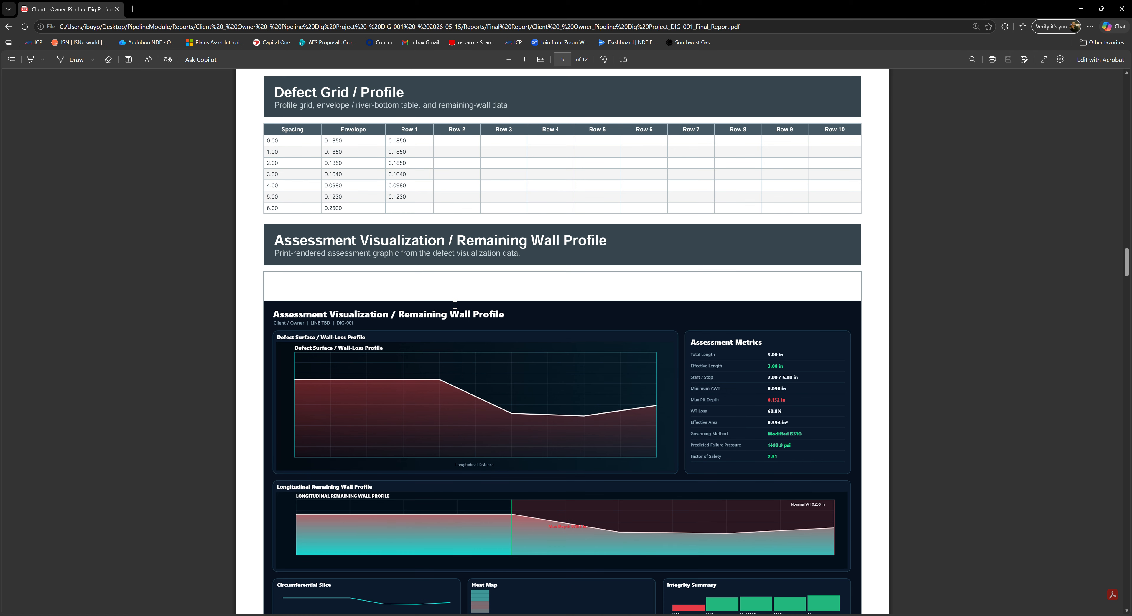
scroll(624, 374, "down", 9)
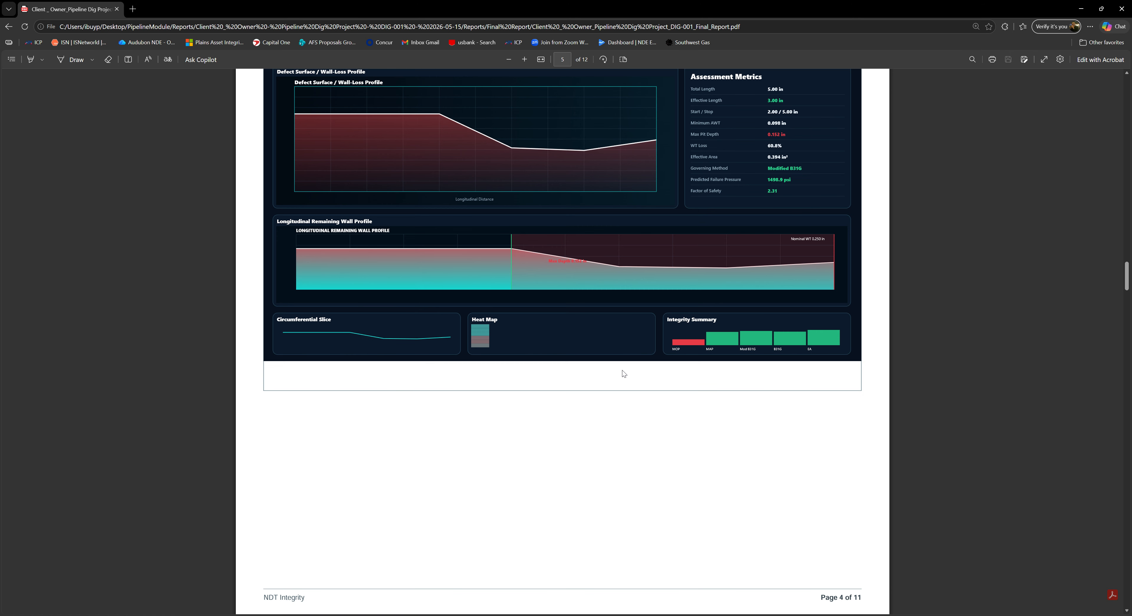
scroll(624, 374, "down", 5)
scroll(624, 373, "down", 4)
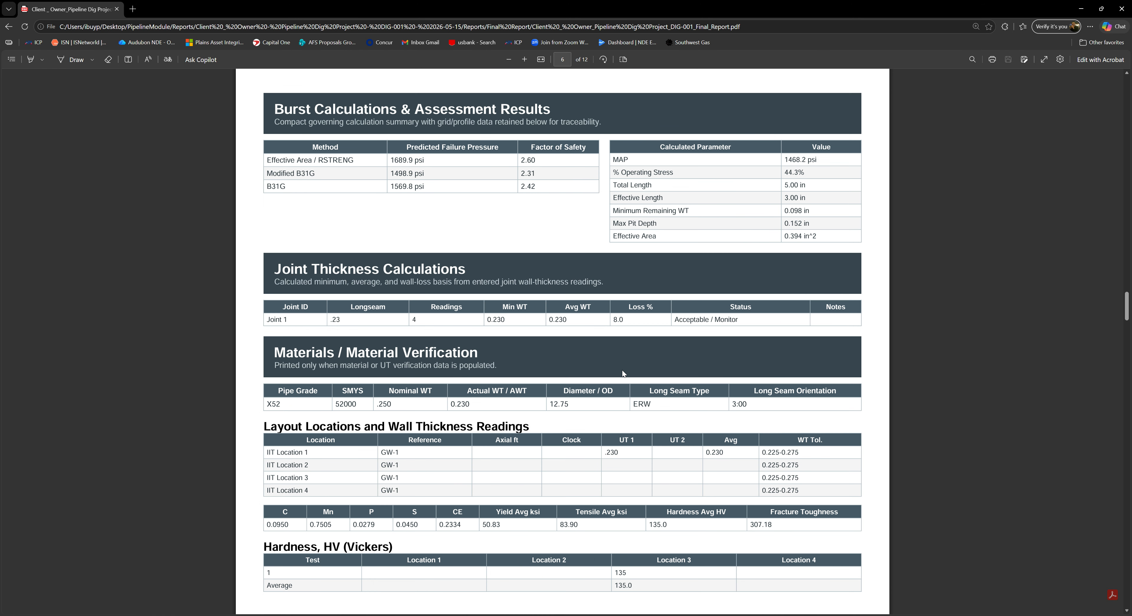
scroll(623, 373, "down", 2)
scroll(625, 373, "down", 17)
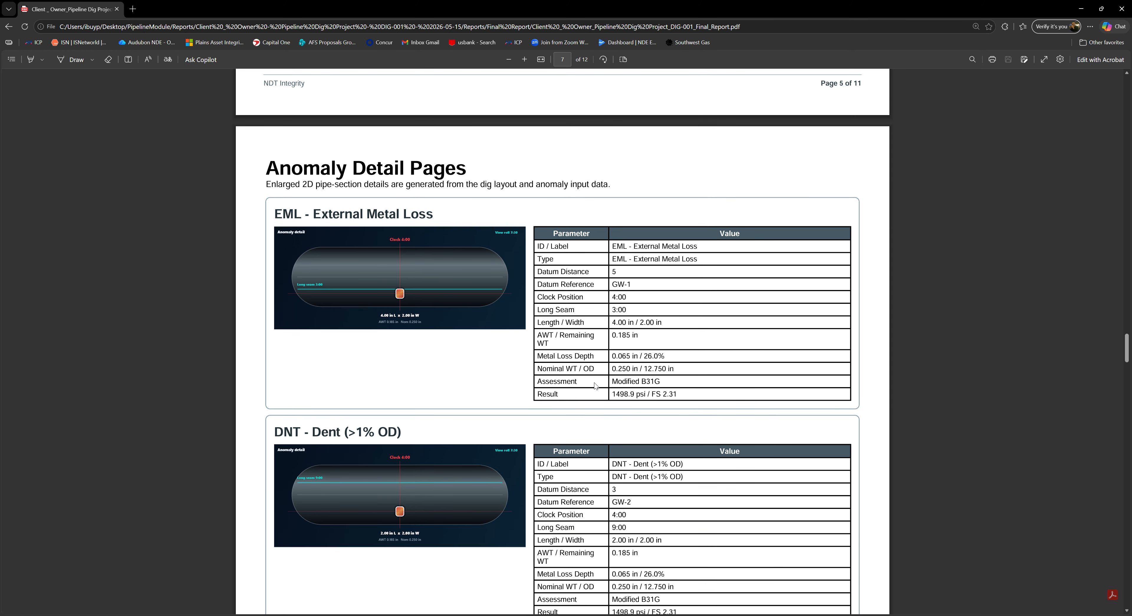
scroll(596, 386, "down", 3)
scroll(401, 197, "up", 1)
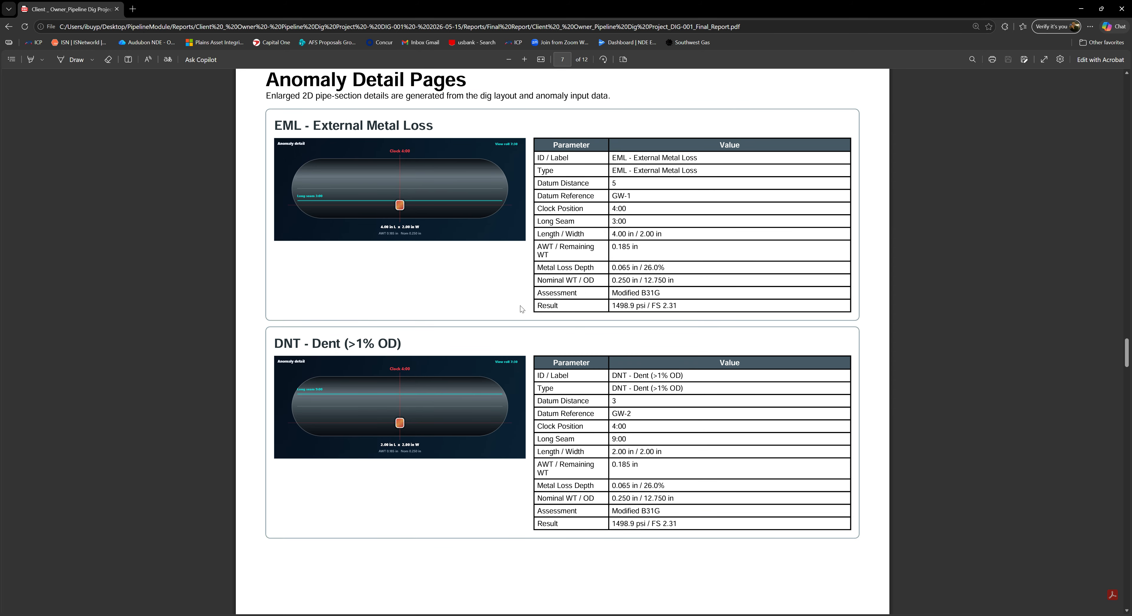
scroll(636, 339, "down", 11)
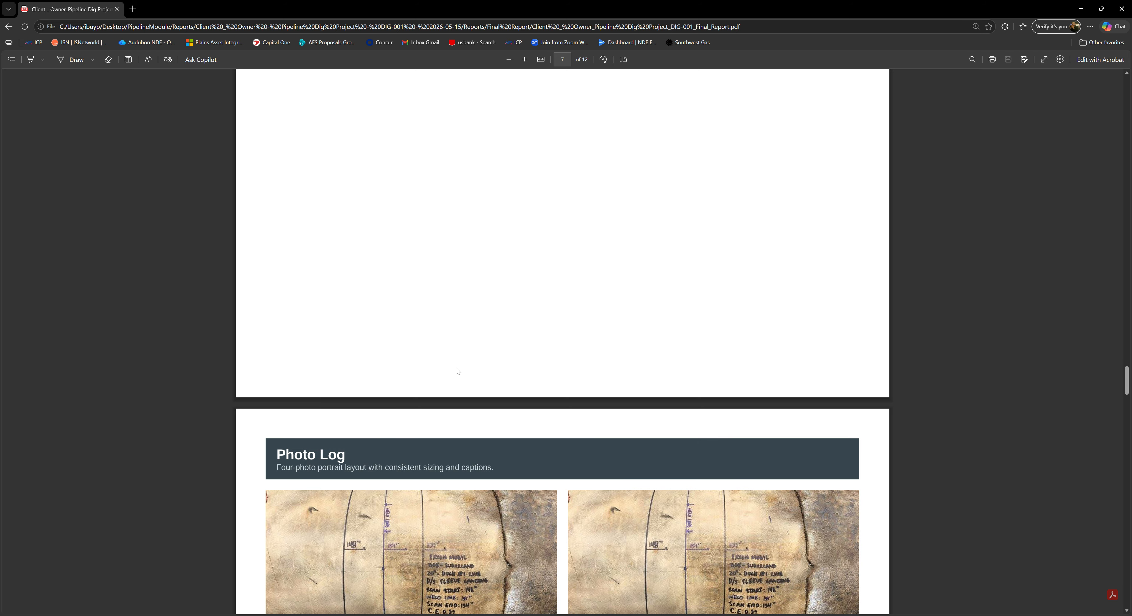
scroll(458, 371, "down", 15)
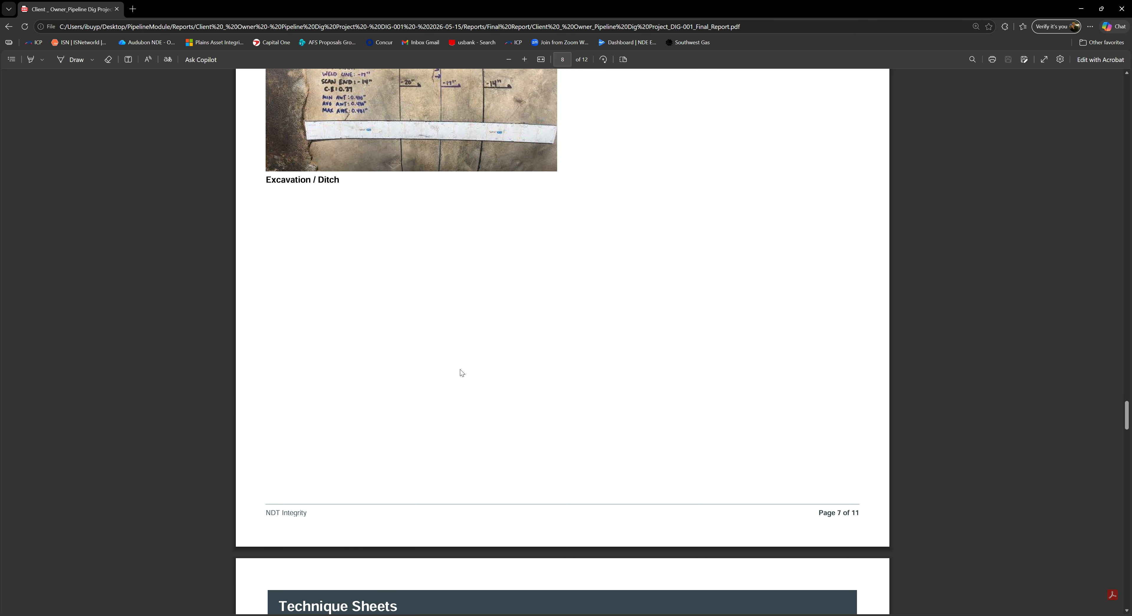
scroll(461, 373, "down", 12)
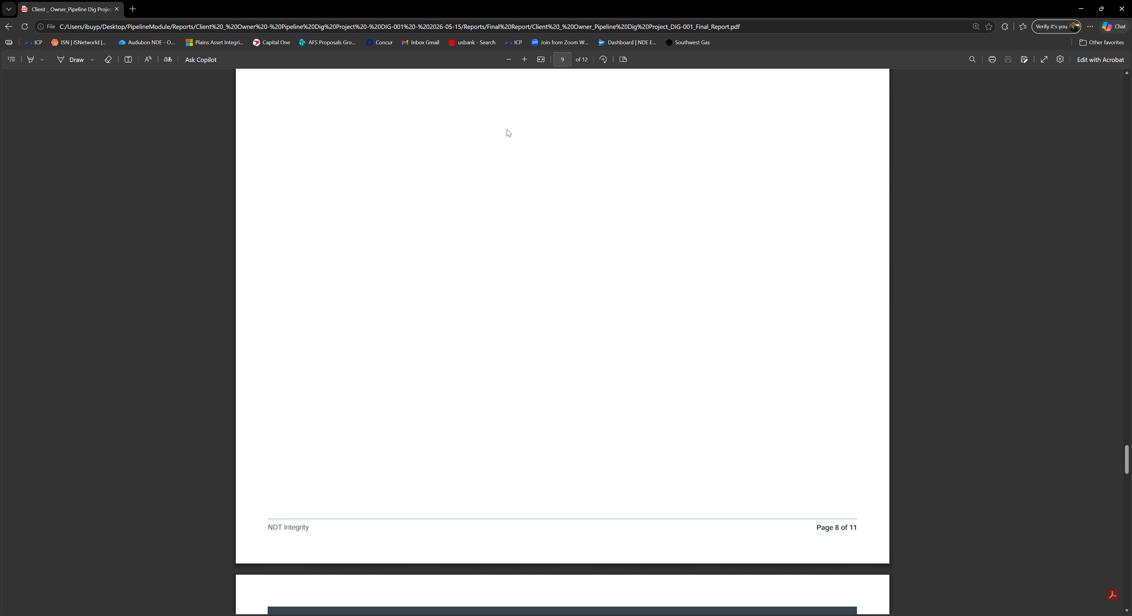
- Return to the report cover and bring up the DIG-001 Interactive Report showing Modified B31G, 1498.9 psi / 2.31
scroll(509, 132, "up", 10)
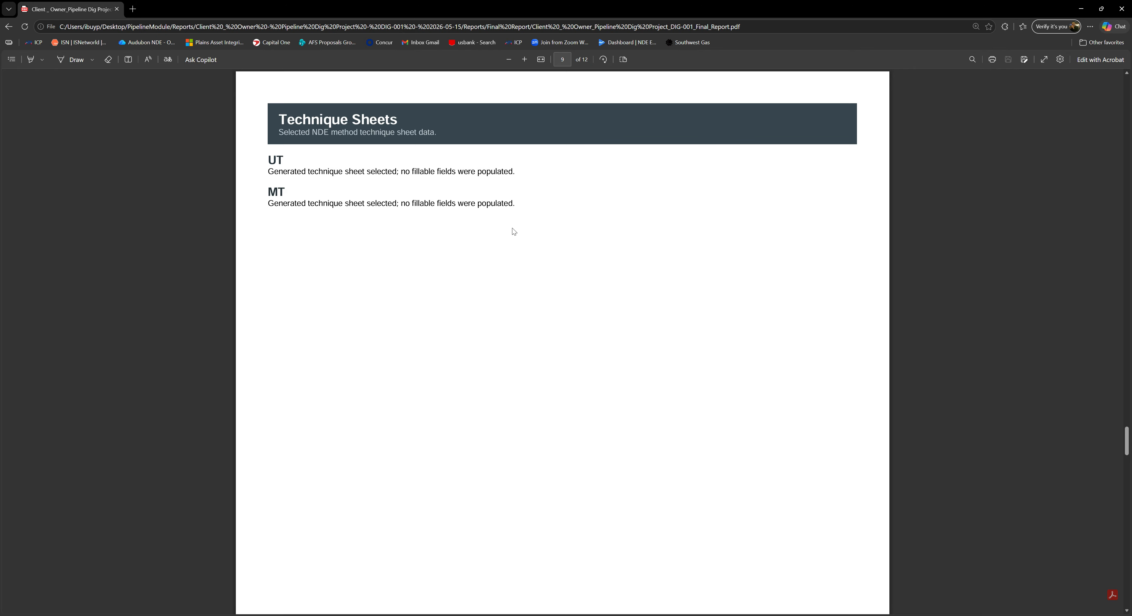
scroll(505, 380, "down", 10)
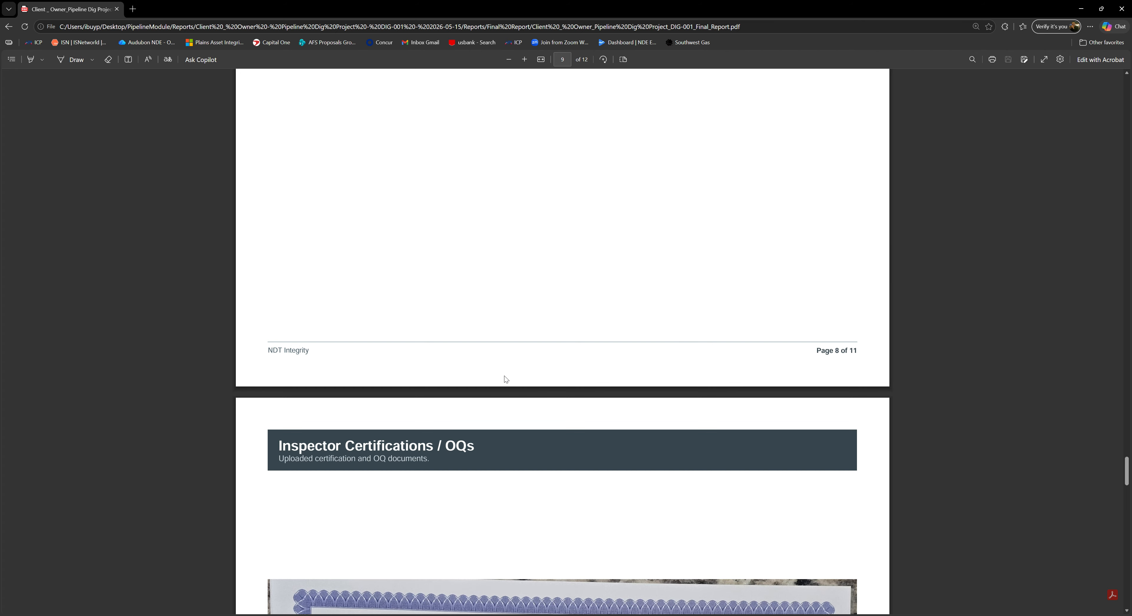
left_click_drag(1127, 473, 1072, 66)
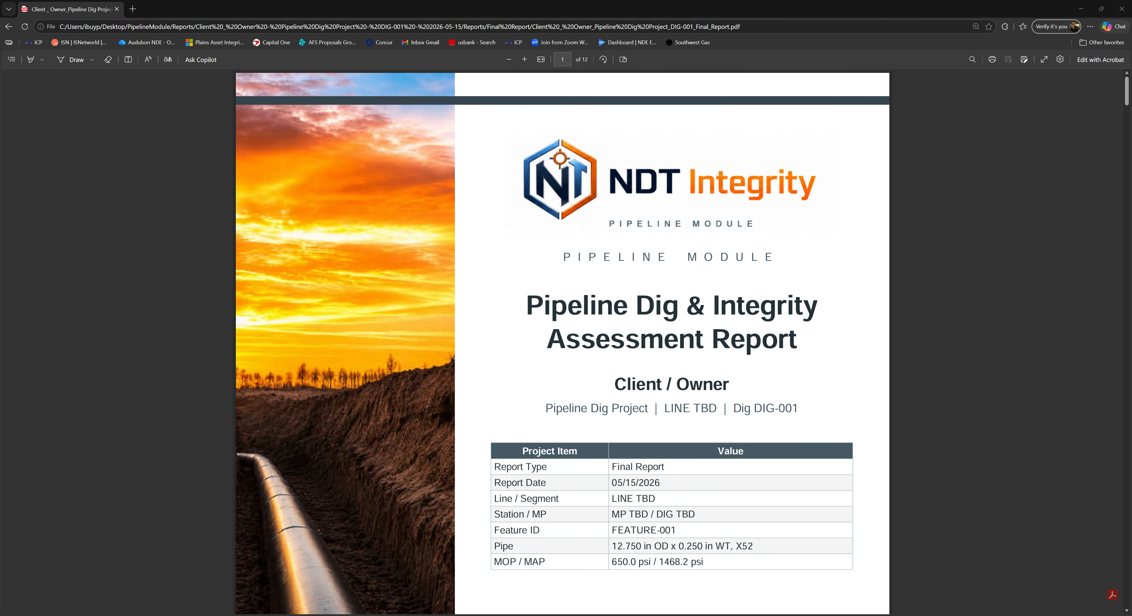
scroll(585, 393, "up", 8)
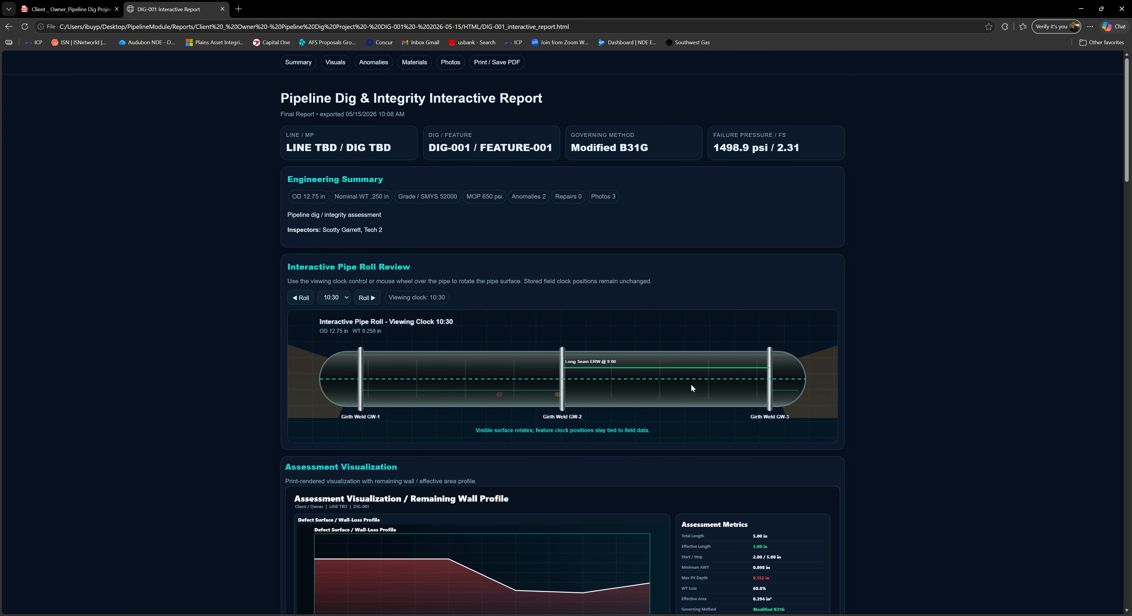
- Roll the pipe graphic and review the layout, materials (50.83 ksi yield, 83.90 ksi tensile) and raw import tables, ending at clock 4:00
scroll(691, 387, "down", 3)
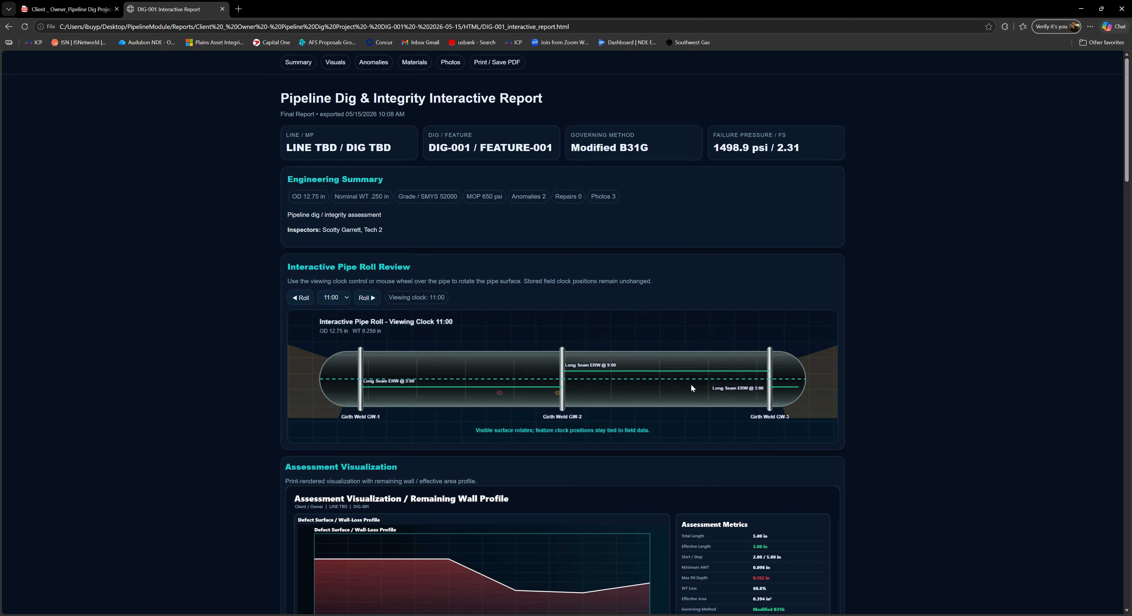
scroll(447, 393, "down", 4)
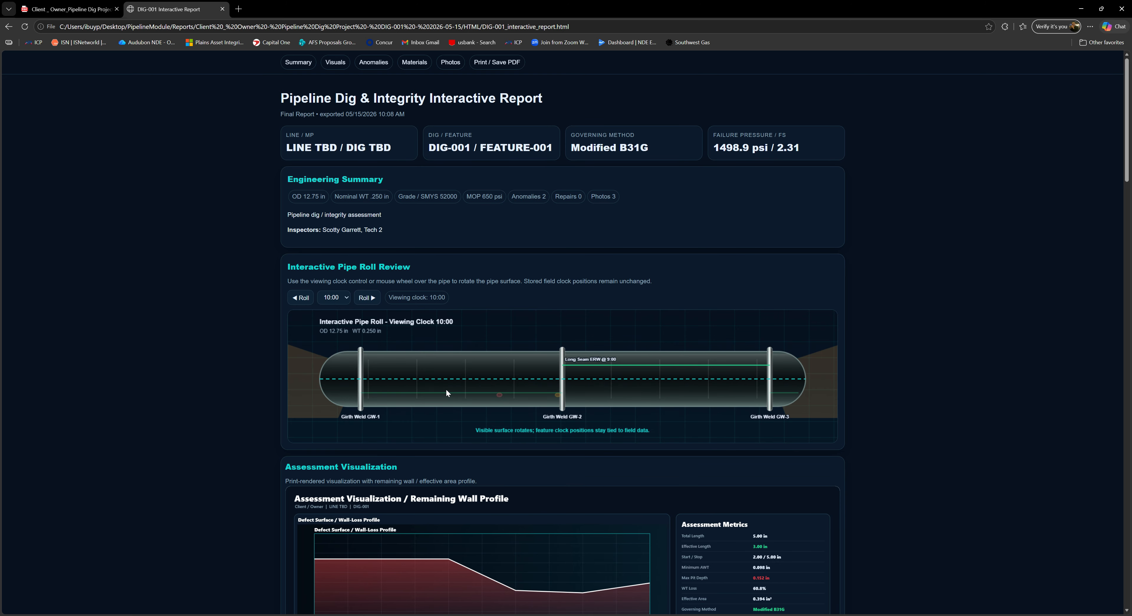
scroll(236, 435, "down", 15)
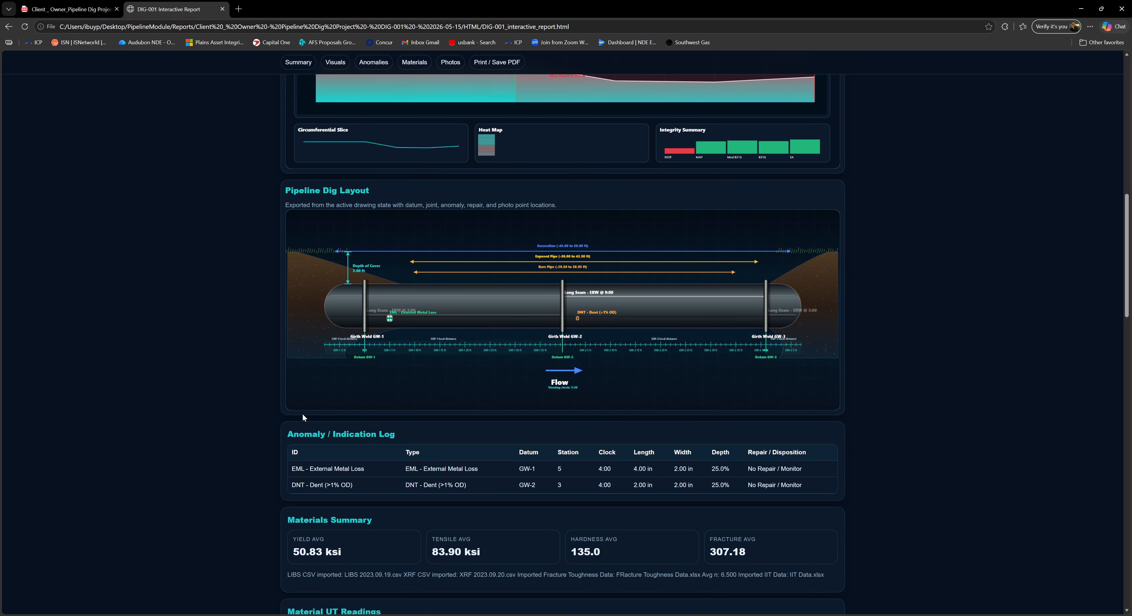
scroll(765, 396, "down", 12)
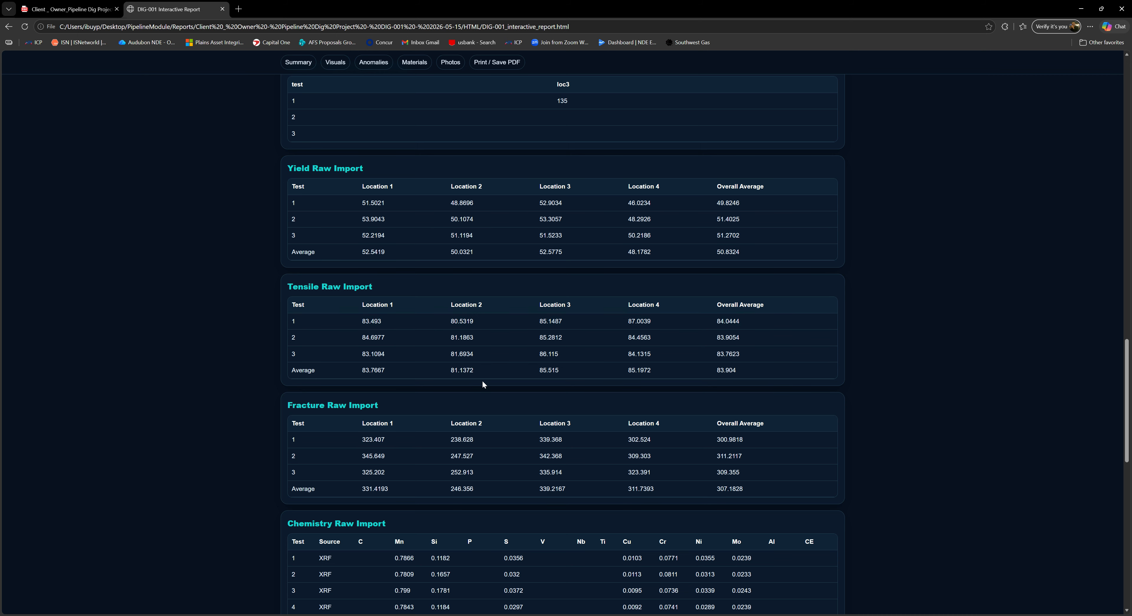
scroll(484, 385, "down", 3)
scroll(645, 384, "down", 12)
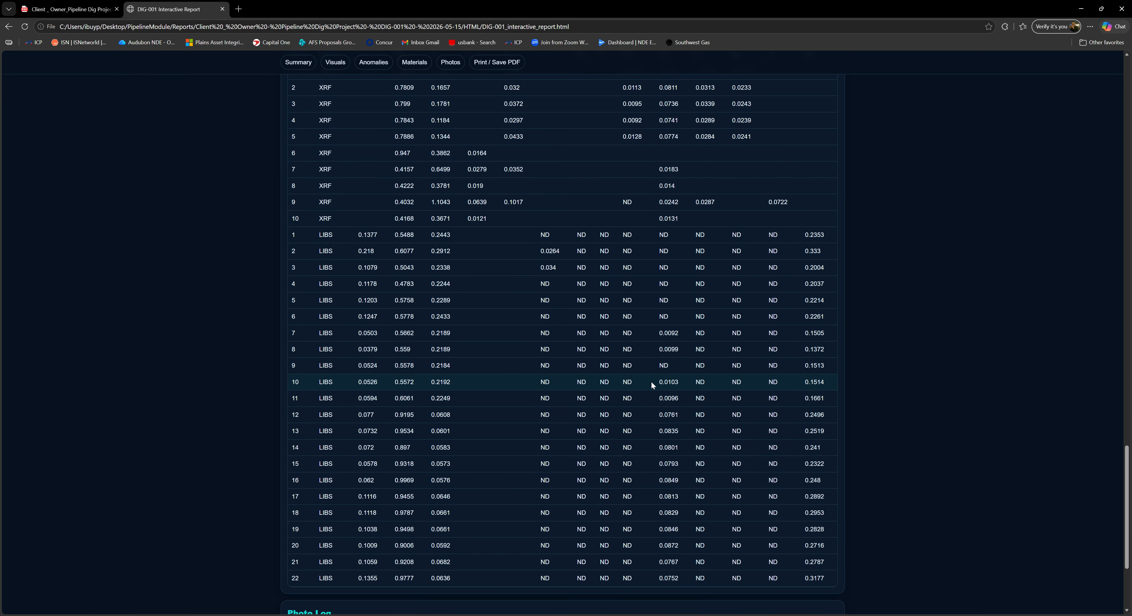
scroll(662, 390, "up", 20)
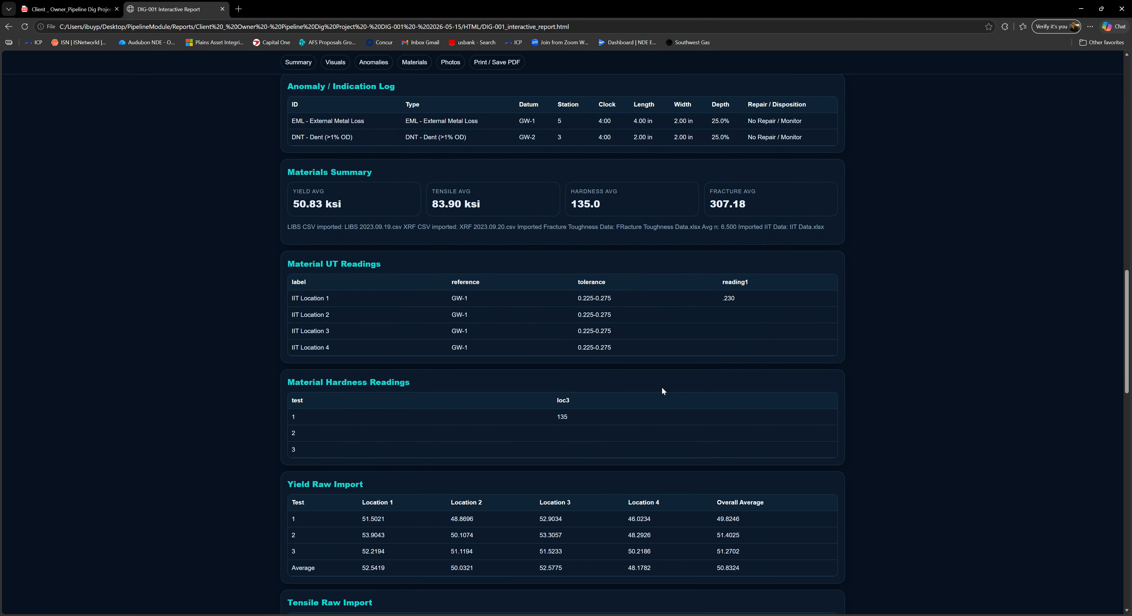
scroll(662, 389, "up", 10)
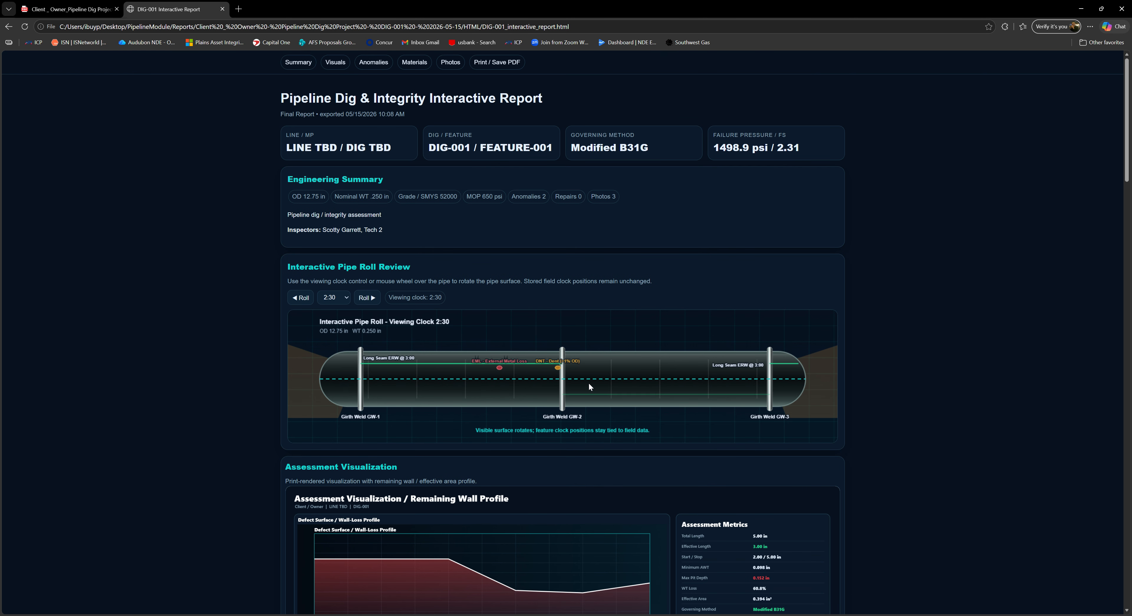
scroll(566, 370, "up", 11)
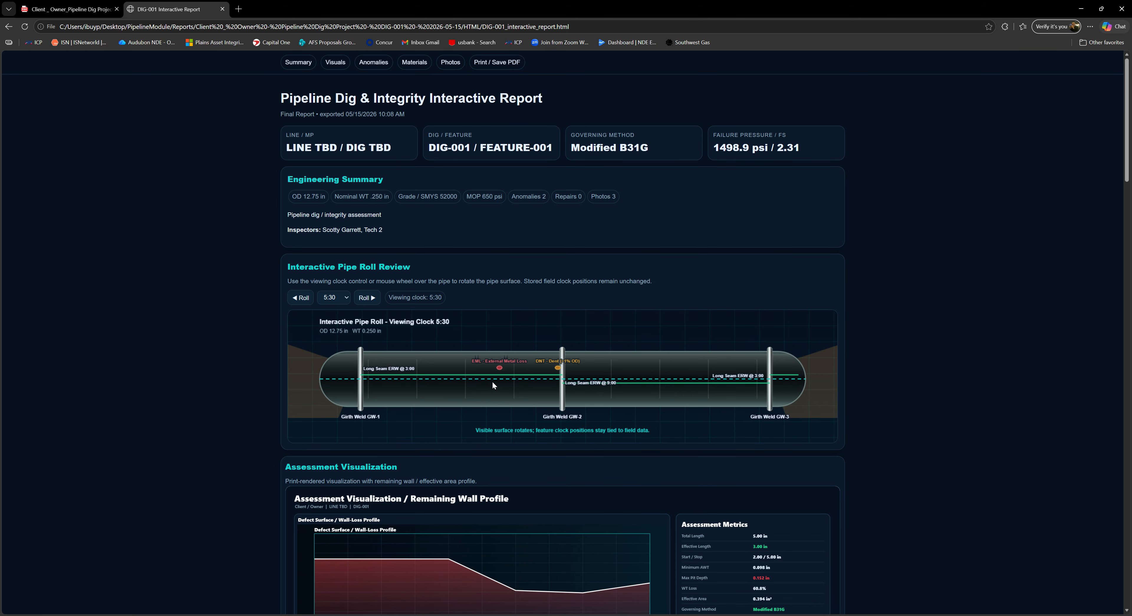
scroll(537, 385, "up", 16)
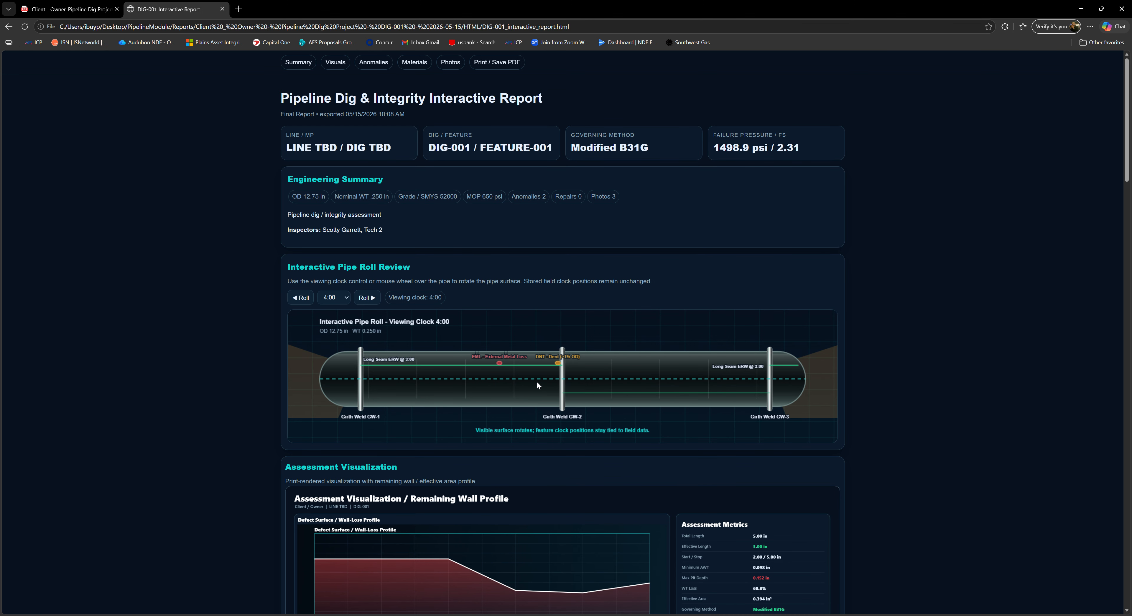